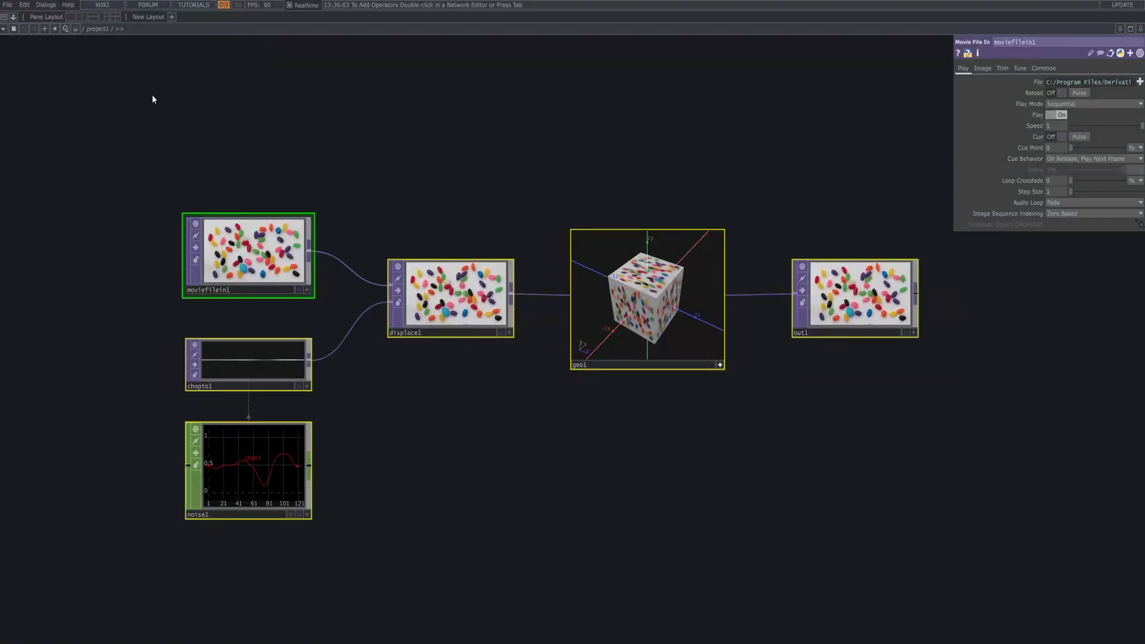
# Select all six starter jelly-bean operators and delete them, leaving project1 empty
pyautogui.hotkey('ctrl', 'a')
pyautogui.press('Delete')
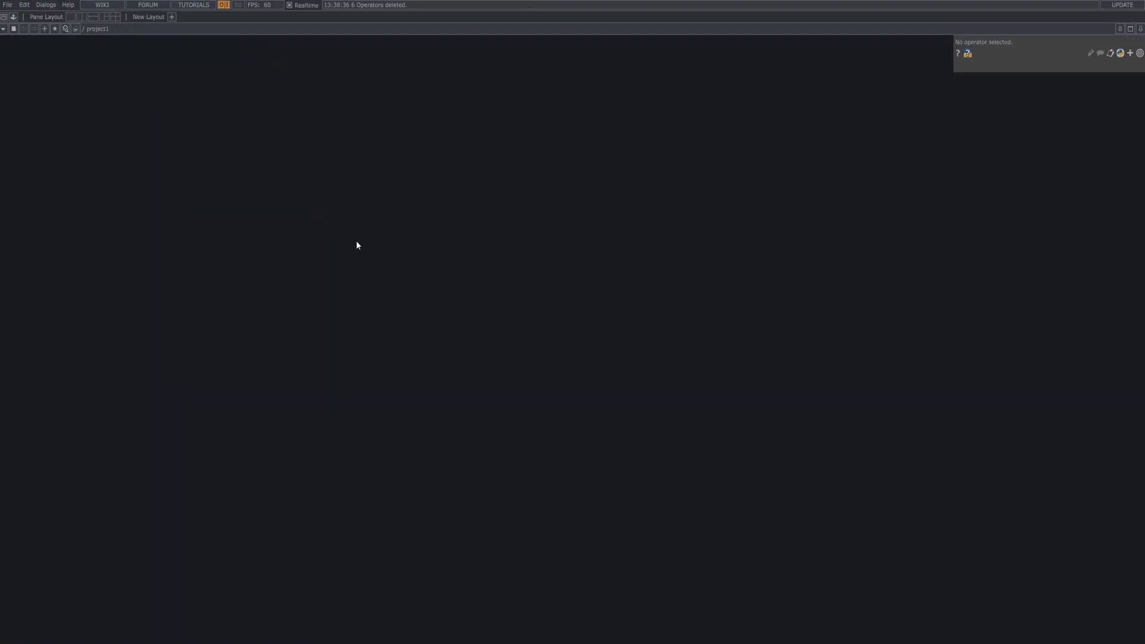
# Create a Movie File In TOP, moviefilein1, playing the fireworks clip, positioned at the left
pyautogui.press('Tab')
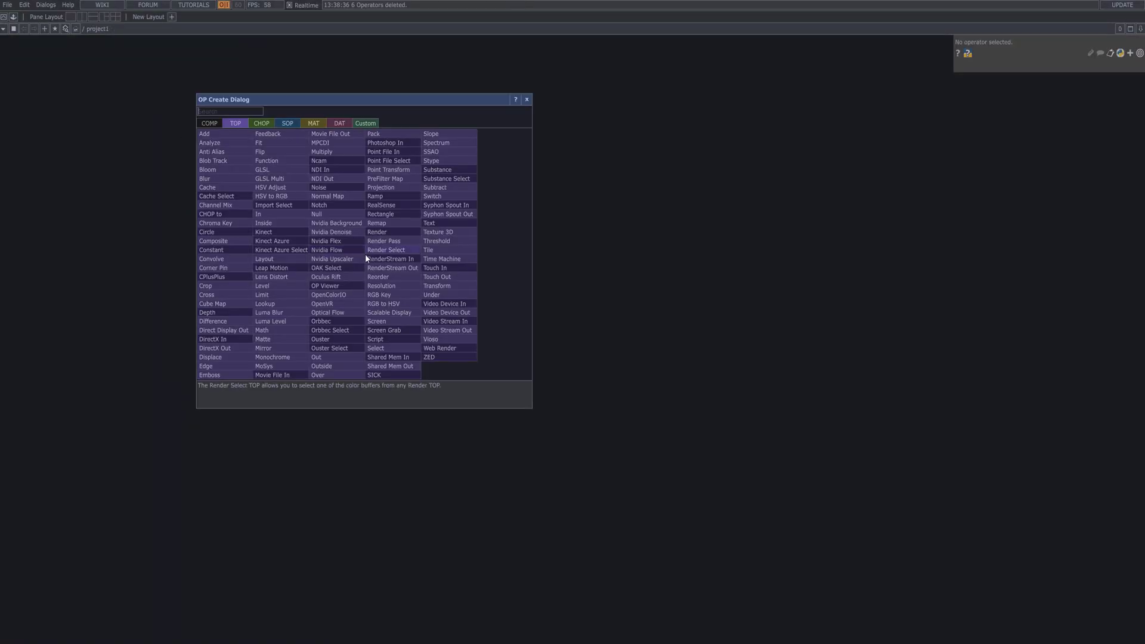
pyautogui.click(301, 377)
pyautogui.click(343, 291)
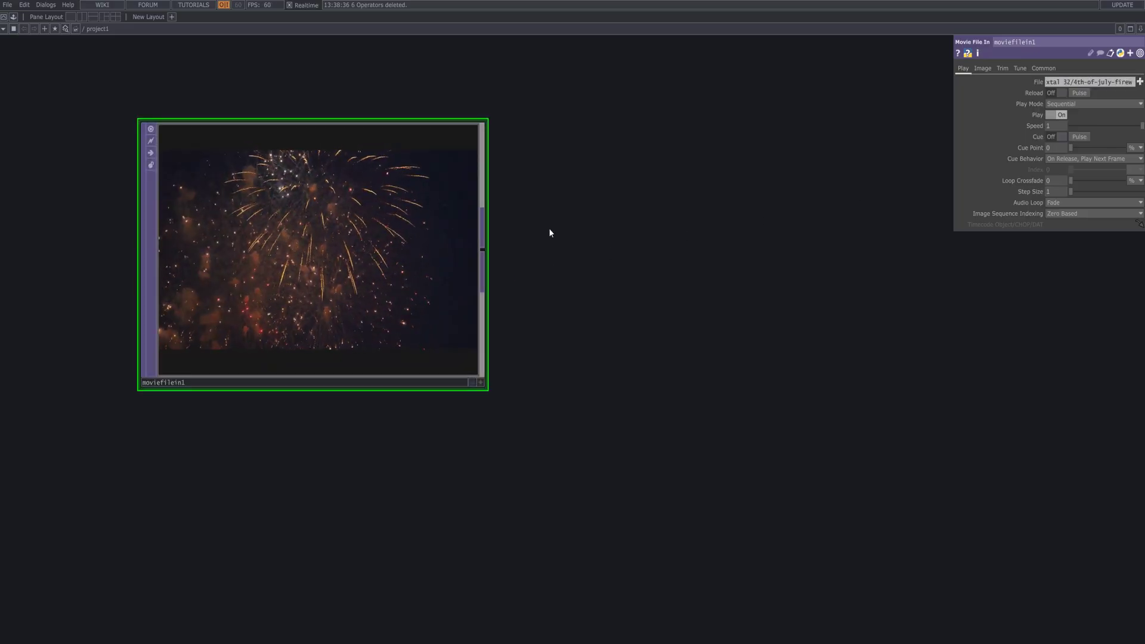
pyautogui.moveTo(549, 232); pyautogui.dragTo(860, 266)
pyautogui.scroll(5, 620, 261)
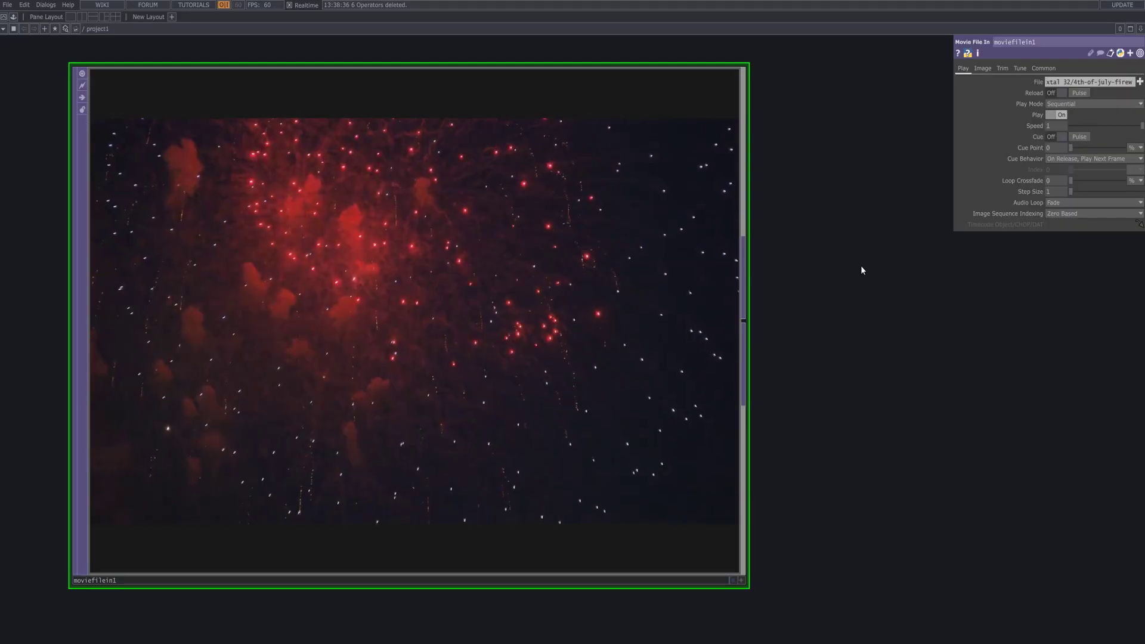
pyautogui.scroll(-5, 861, 266)
pyautogui.moveTo(914, 307); pyautogui.dragTo(447, 309)
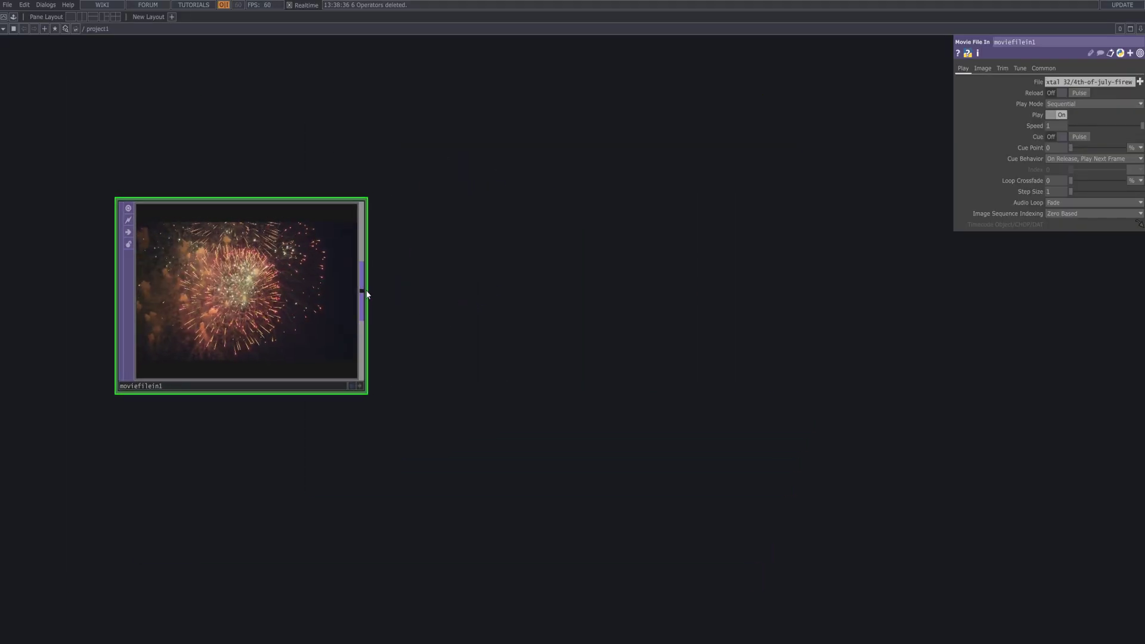
# Add a Blur TOP, blur1, wired after moviefilein1
pyautogui.rightClick(361, 291)
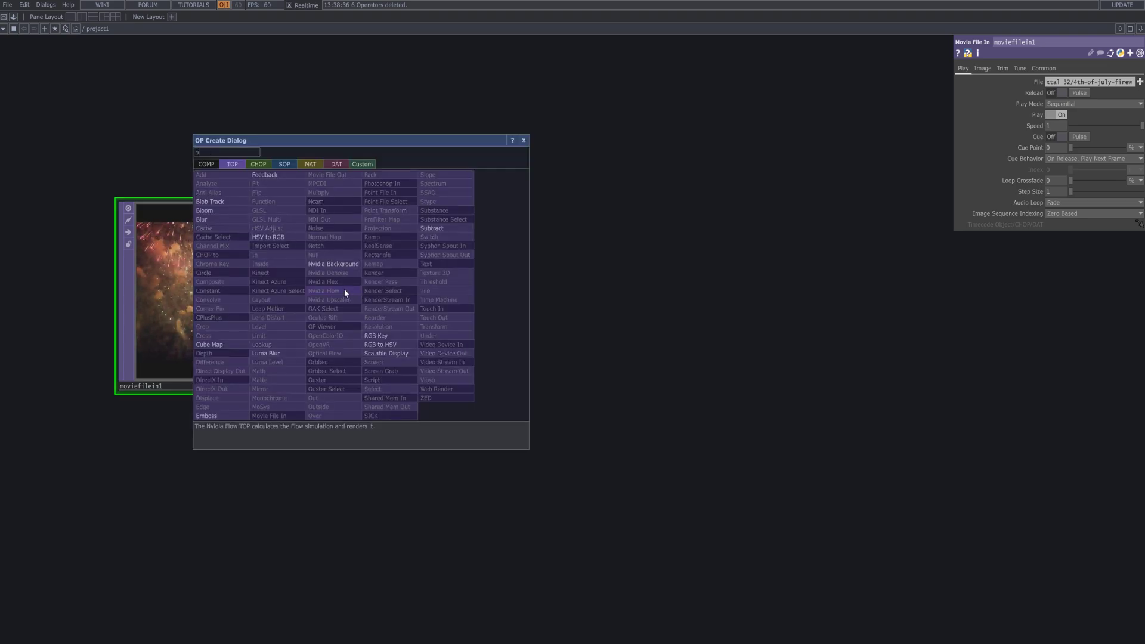
pyautogui.write('blu')
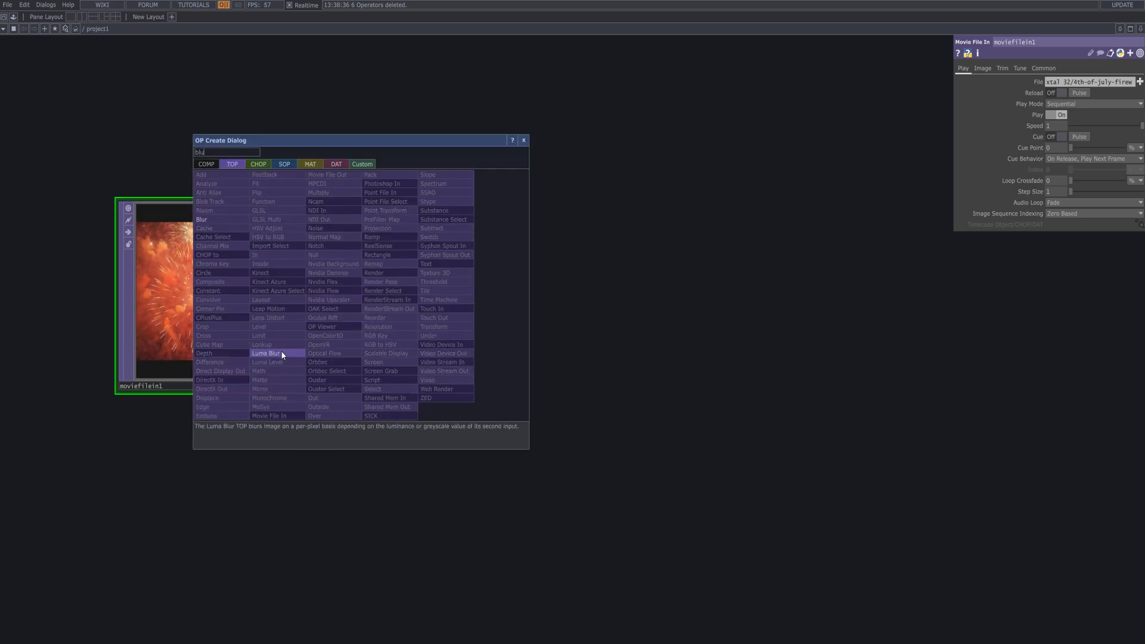
pyautogui.click(218, 222)
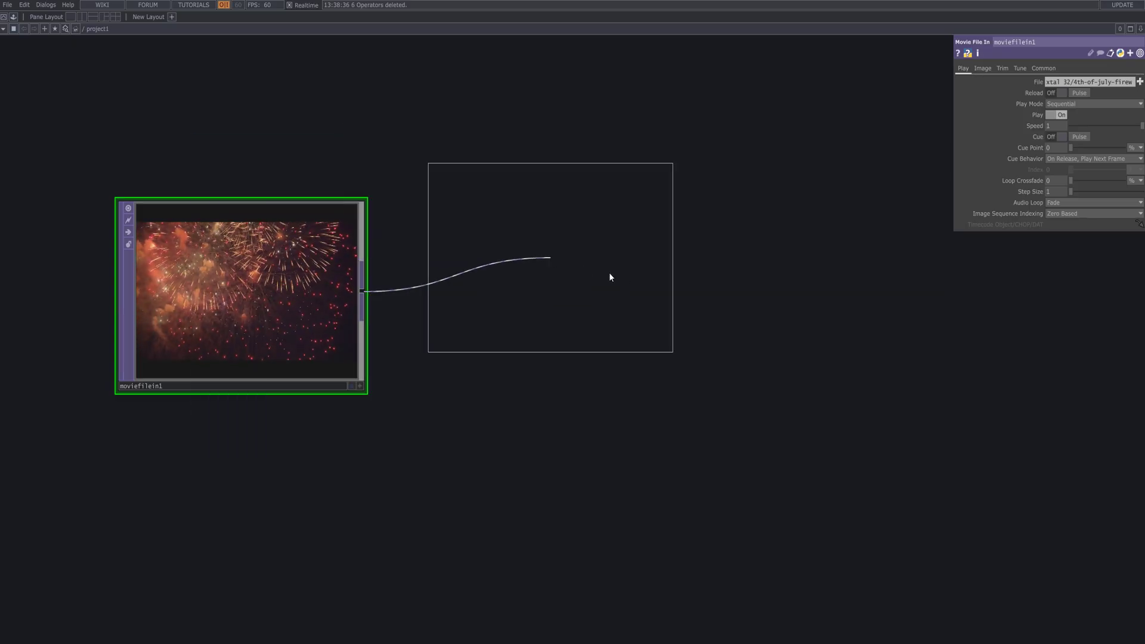
pyautogui.click(642, 295)
pyautogui.moveTo(892, 315); pyautogui.dragTo(988, 314)
# Set blur1's Pre-Shrink to 4 and Filter Size to 6
pyautogui.write('4')
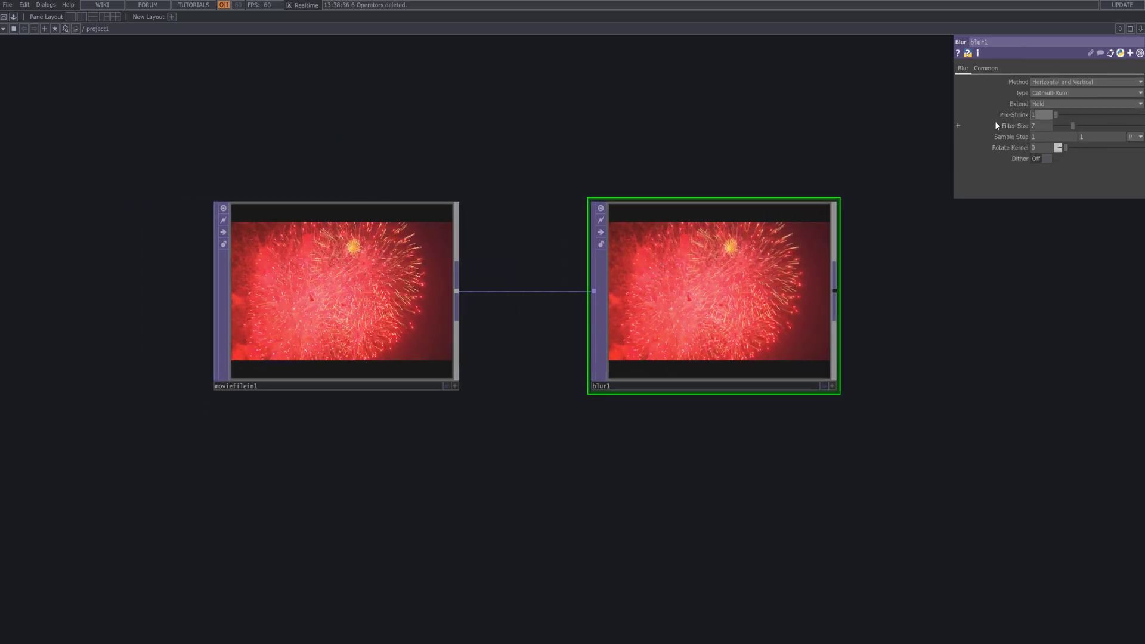
pyautogui.click(1010, 306)
pyautogui.scroll(3, 651, 344)
pyautogui.moveTo(644, 481); pyautogui.dragTo(683, 527)
pyautogui.scroll(-1, 1045, 131)
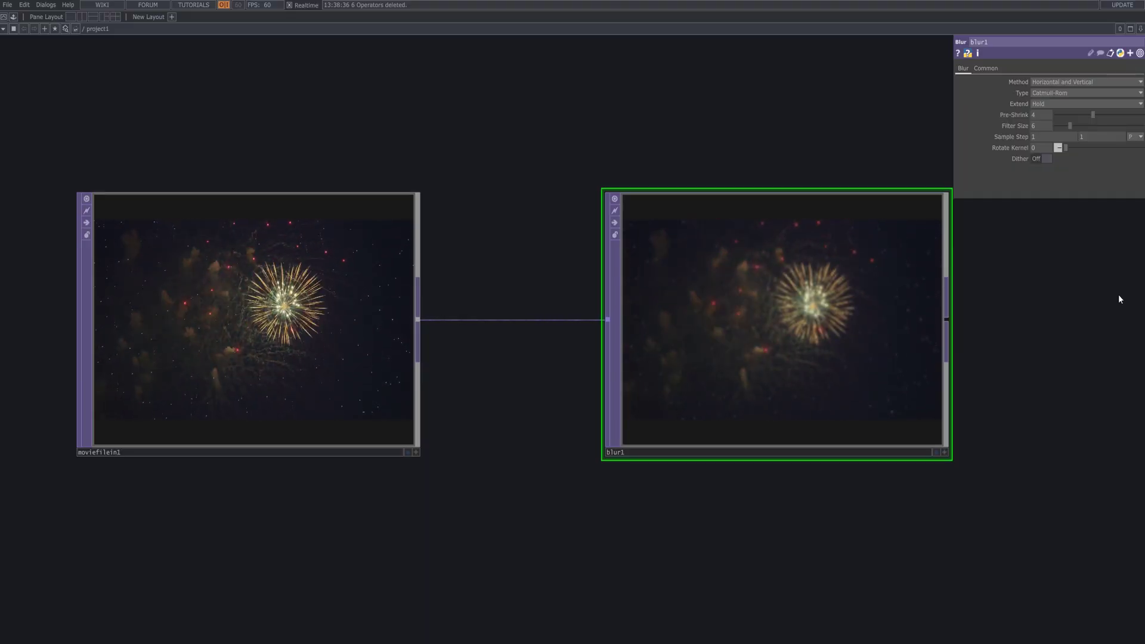
pyautogui.scroll(-3, 1112, 297)
pyautogui.moveTo(1040, 309); pyautogui.dragTo(721, 301)
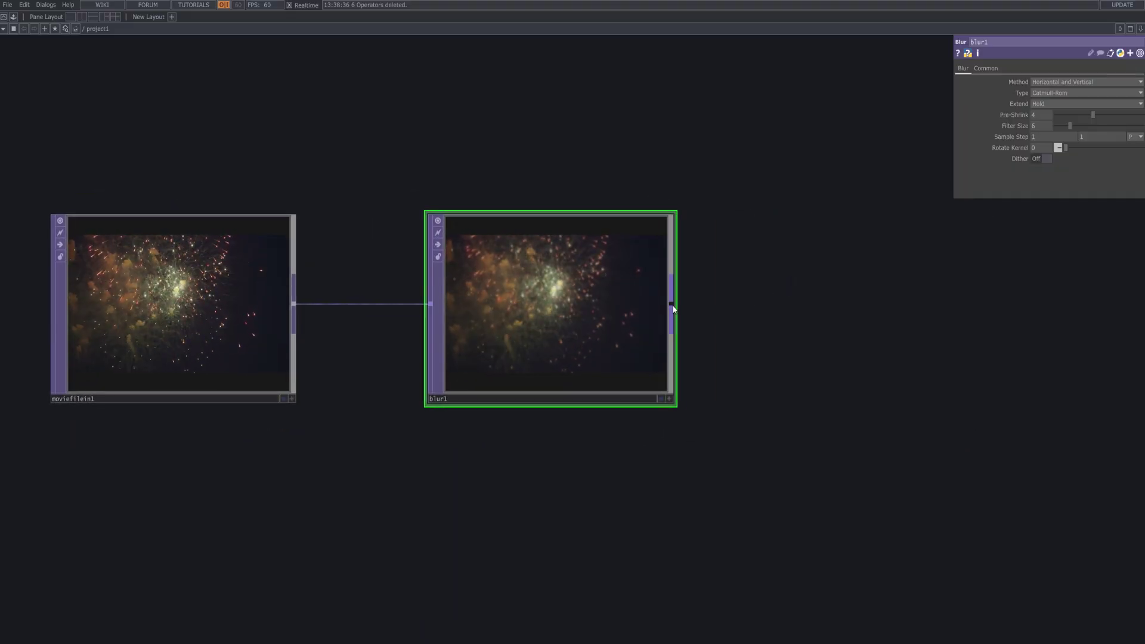
pyautogui.rightClick(672, 306)
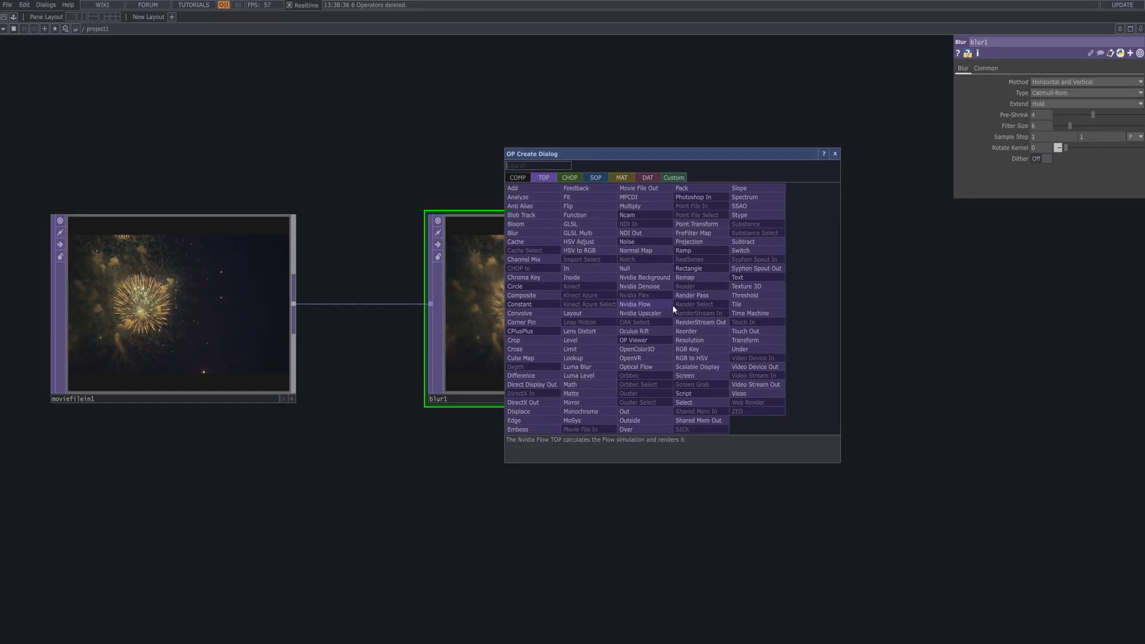
# Add a Script TOP, script1, wired after blur1
pyautogui.click(707, 394)
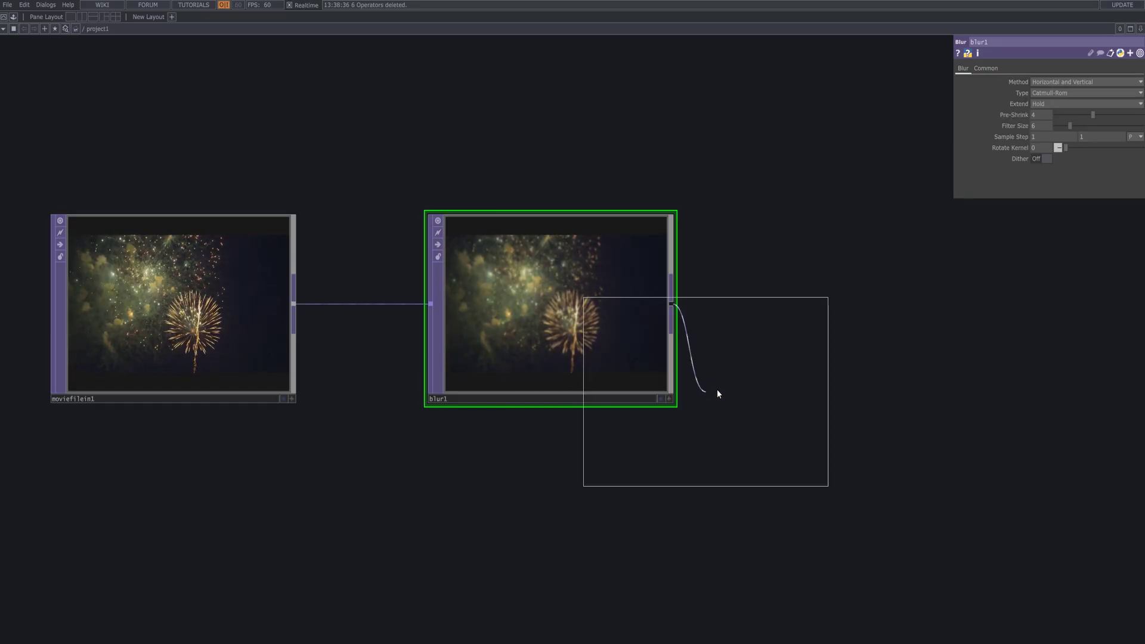
pyautogui.click(1065, 313)
pyautogui.press('h')
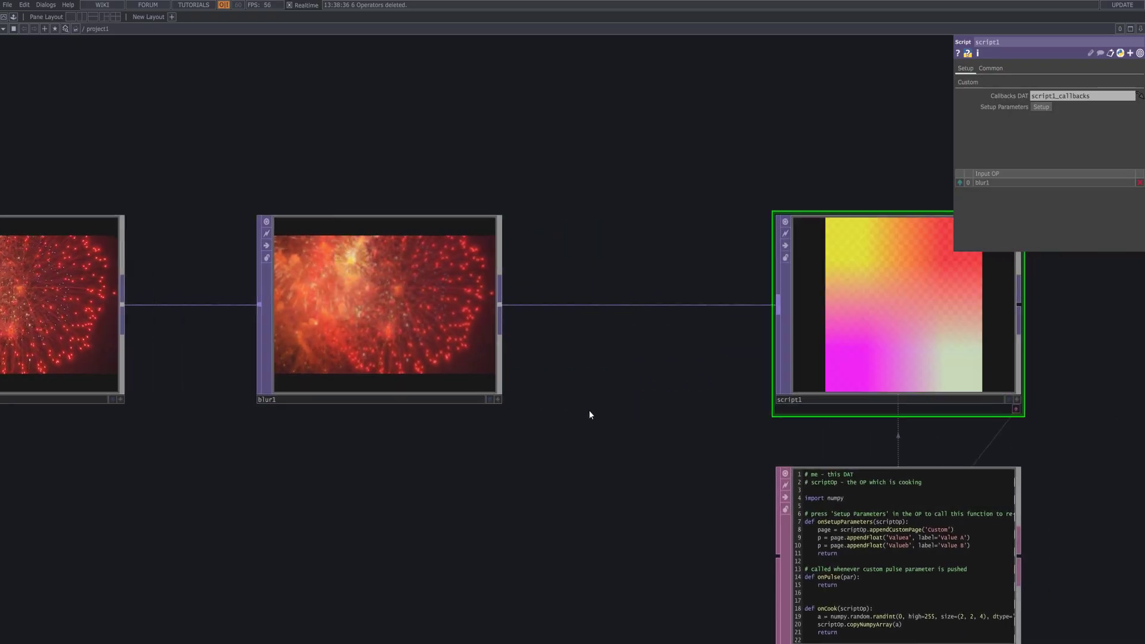
pyautogui.moveTo(552, 329); pyautogui.dragTo(504, 314)
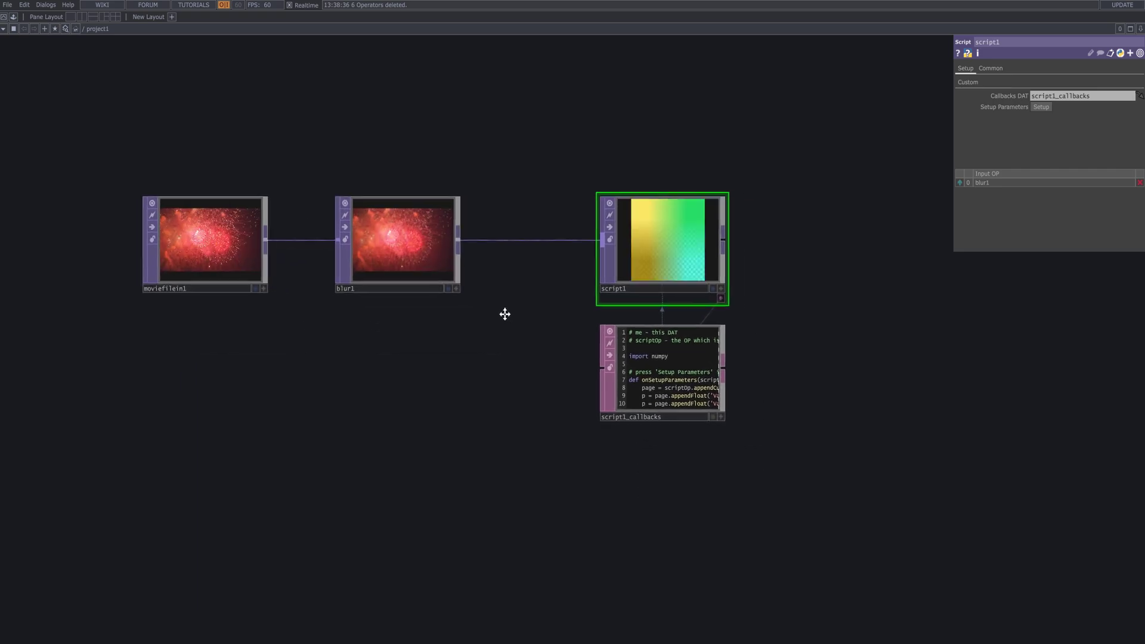
# Enlarge the script1_callbacks viewer and delete all its default code
pyautogui.click(709, 415)
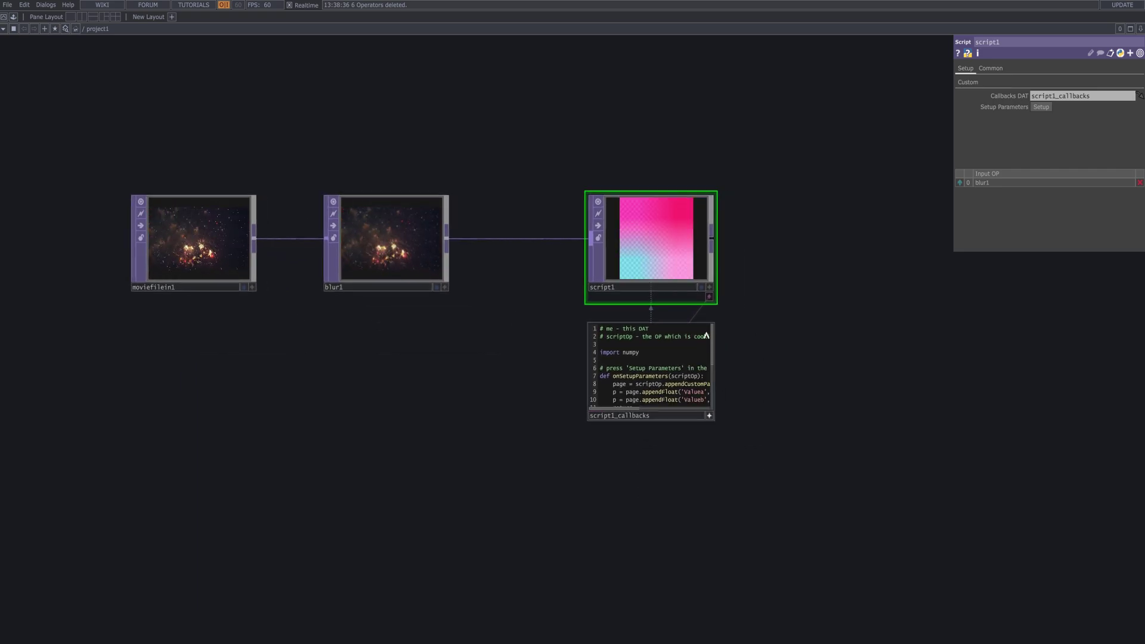
pyautogui.scroll(-5, 691, 367)
pyautogui.scroll(5, 703, 383)
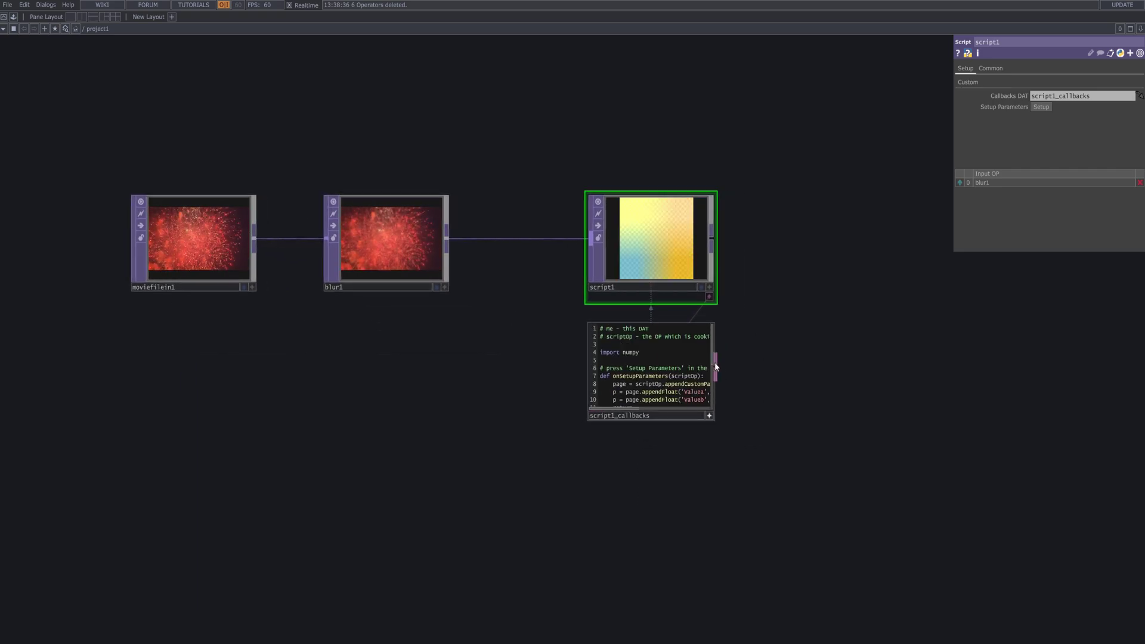
pyautogui.moveTo(715, 388); pyautogui.dragTo(926, 397)
pyautogui.moveTo(728, 419); pyautogui.dragTo(761, 604)
pyautogui.moveTo(708, 500); pyautogui.dragTo(485, 232)
pyautogui.press('BackSpace')
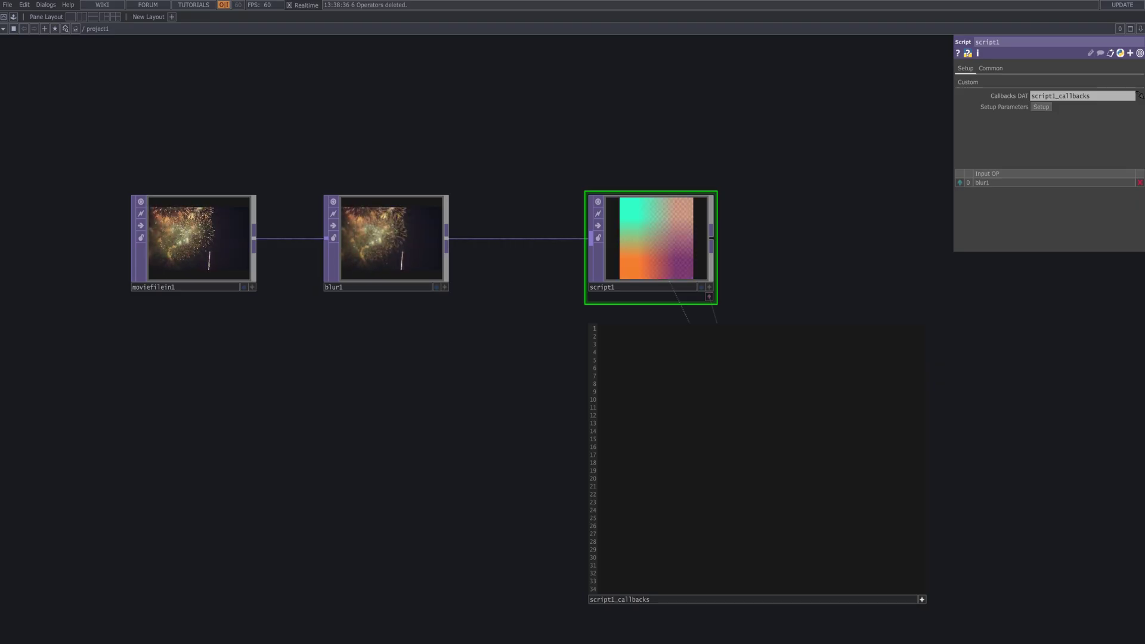
# Paste the letter-drawing Python code into script1_callbacks and show script1's output as the backdrop
pyautogui.click(611, 340)
pyautogui.hotkey('ctrl', 'v')
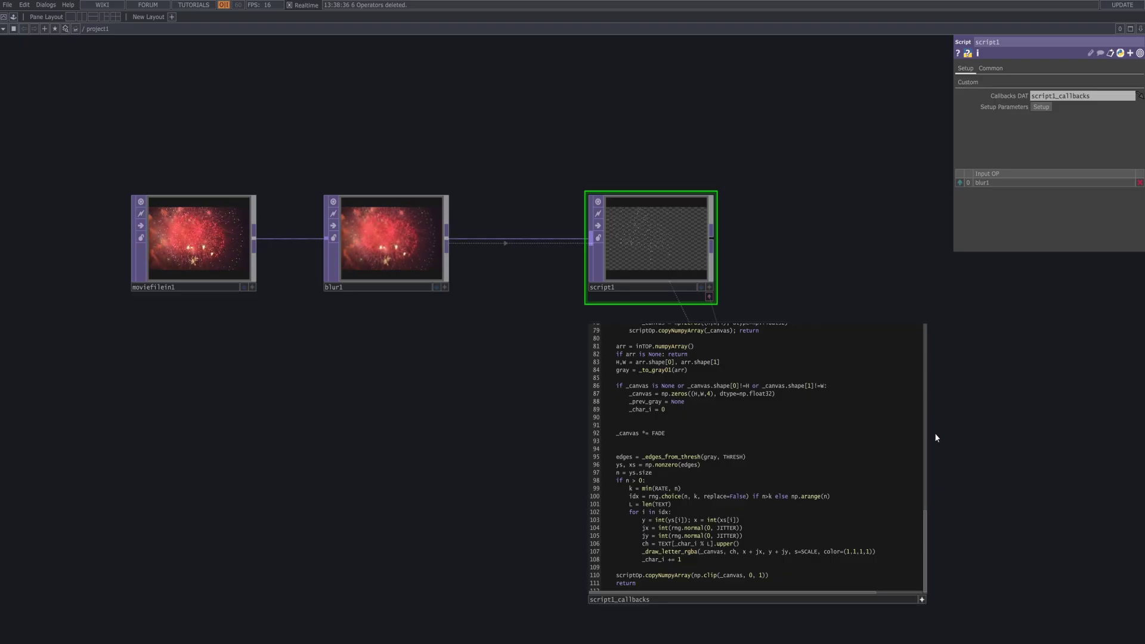
pyautogui.moveTo(757, 225); pyautogui.dragTo(709, 99)
pyautogui.click(652, 162)
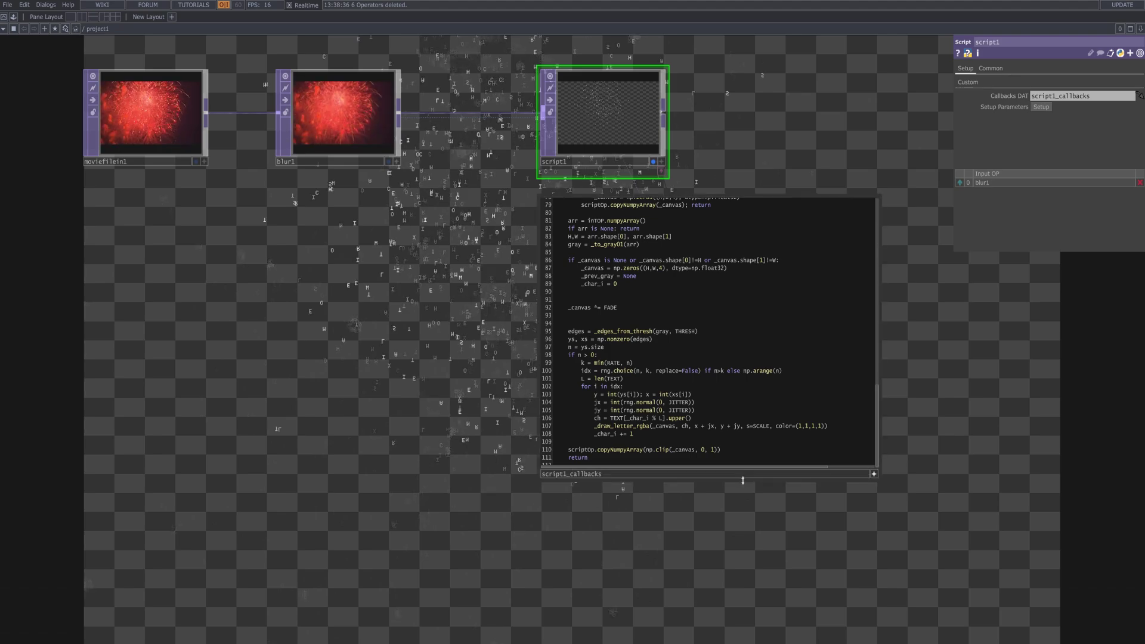
# Make the callbacks viewer taller and scroll through the pasted code
pyautogui.moveTo(741, 473); pyautogui.dragTo(751, 630)
pyautogui.moveTo(746, 100); pyautogui.dragTo(714, 20)
pyautogui.moveTo(684, 553); pyautogui.dragTo(692, 641)
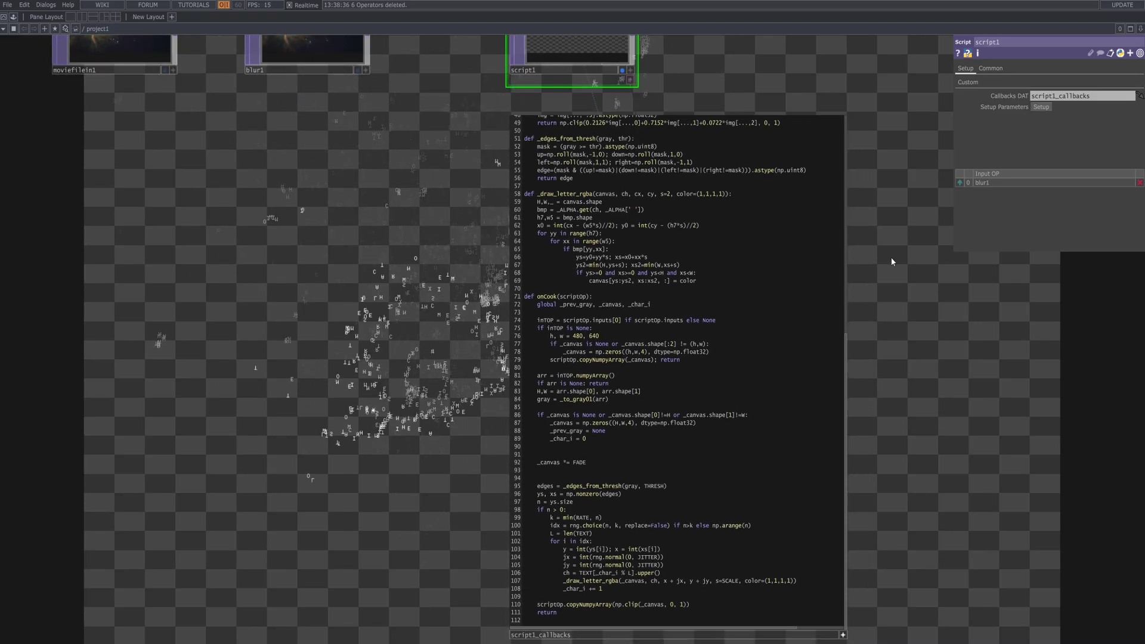
pyautogui.moveTo(892, 256); pyautogui.dragTo(887, 217)
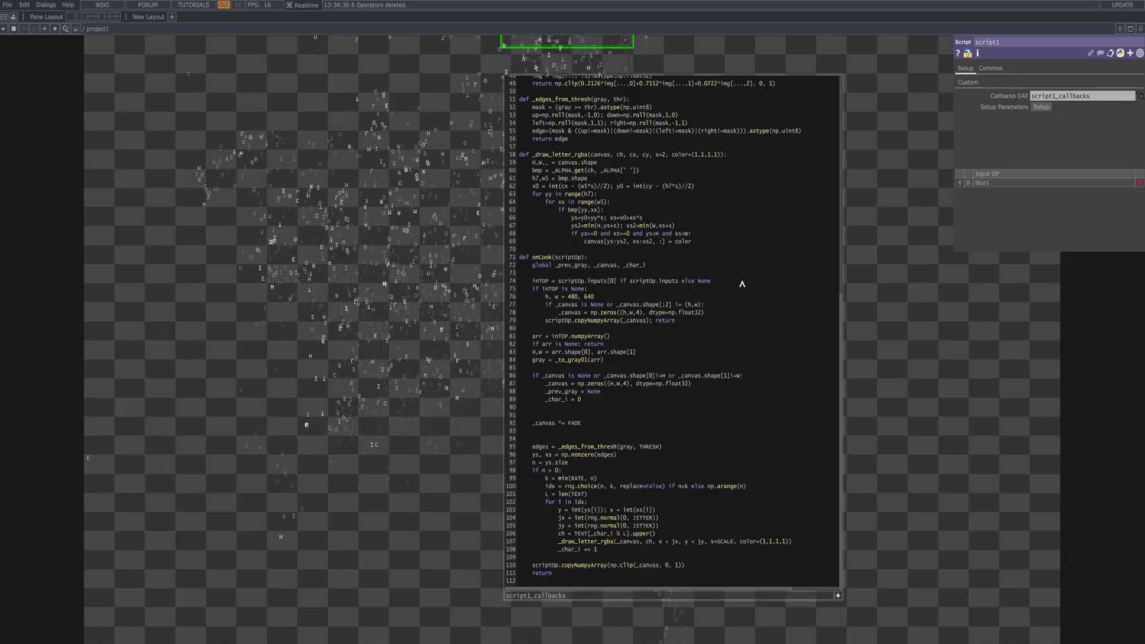
pyautogui.scroll(15, 741, 284)
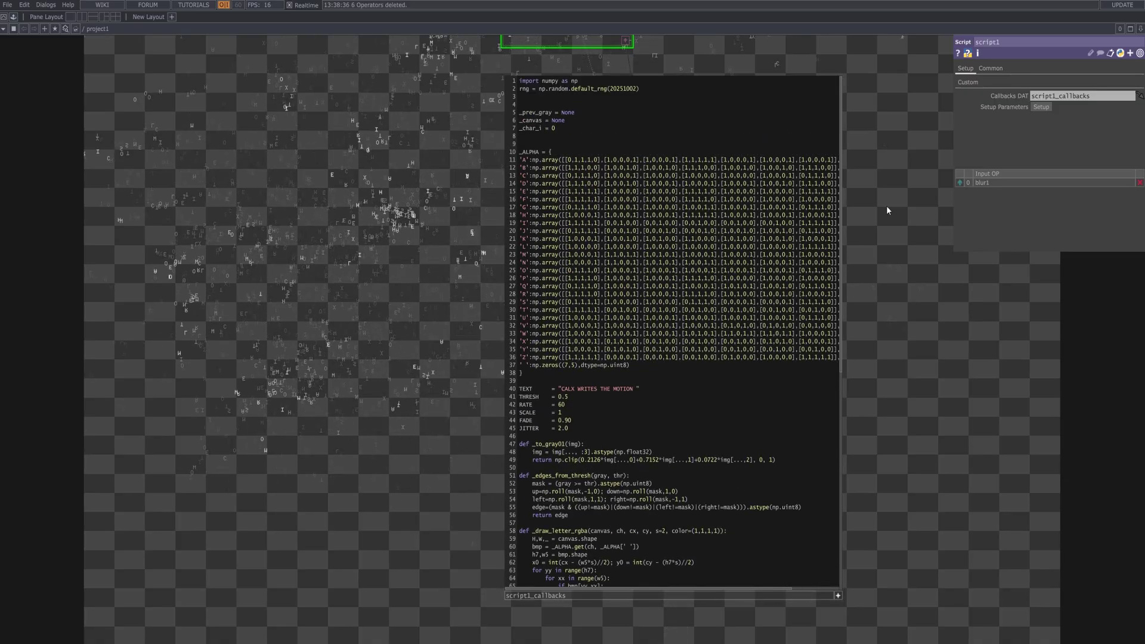
pyautogui.scroll(-15, 674, 334)
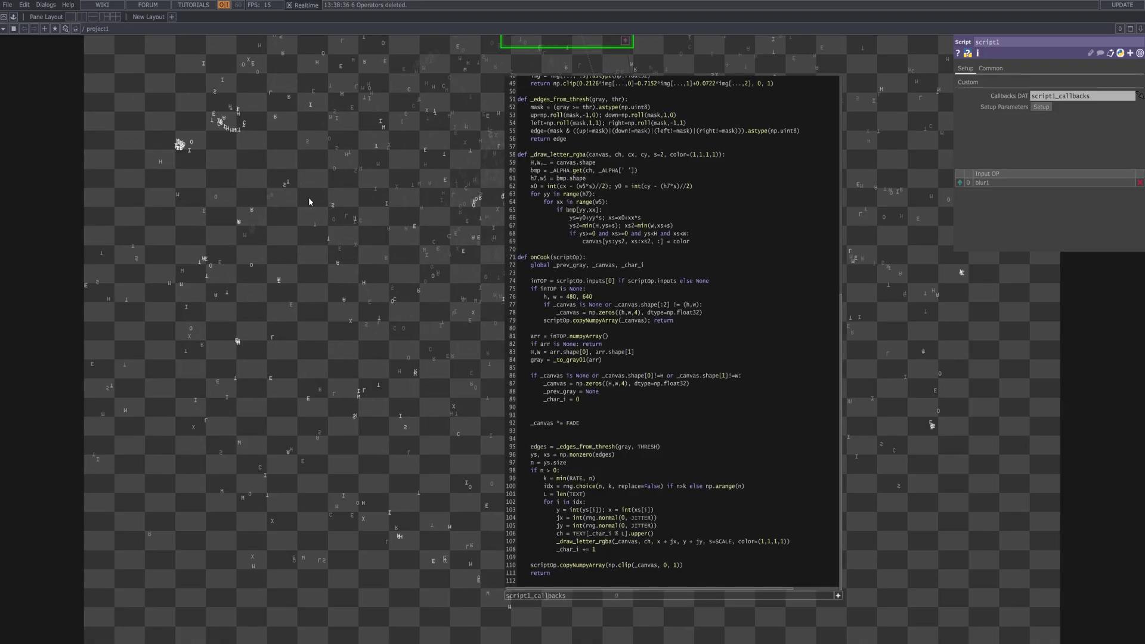
pyautogui.scroll(-3, 309, 198)
pyautogui.moveTo(317, 188); pyautogui.dragTo(388, 238)
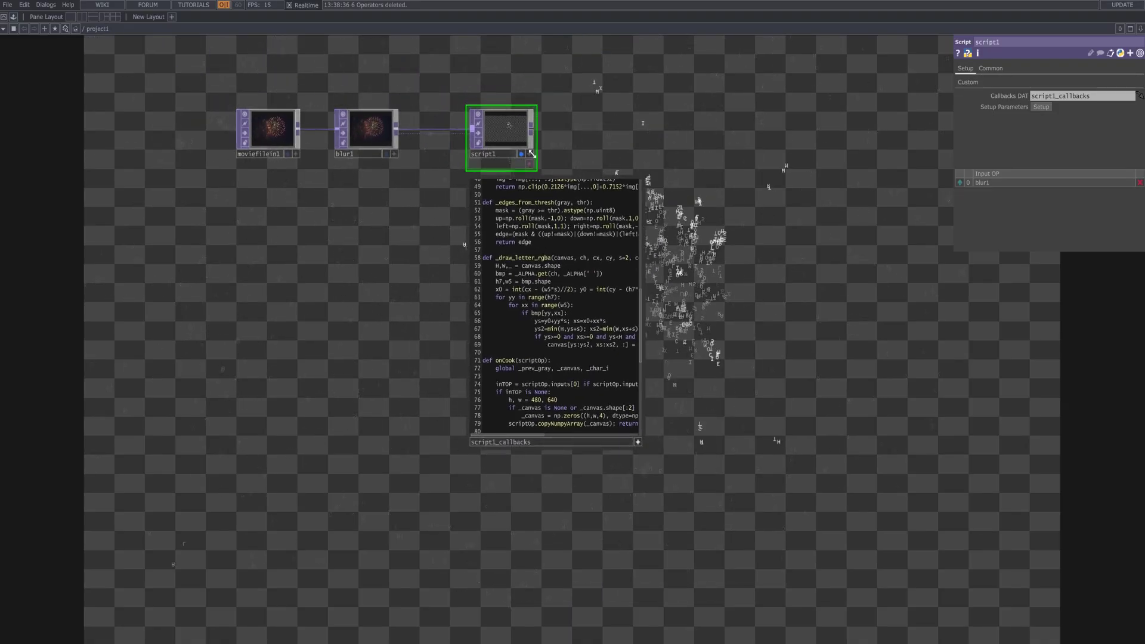
# Shrink the callbacks viewer, move script1 and its DAT right, and turn off script1's display flag
pyautogui.click(640, 443)
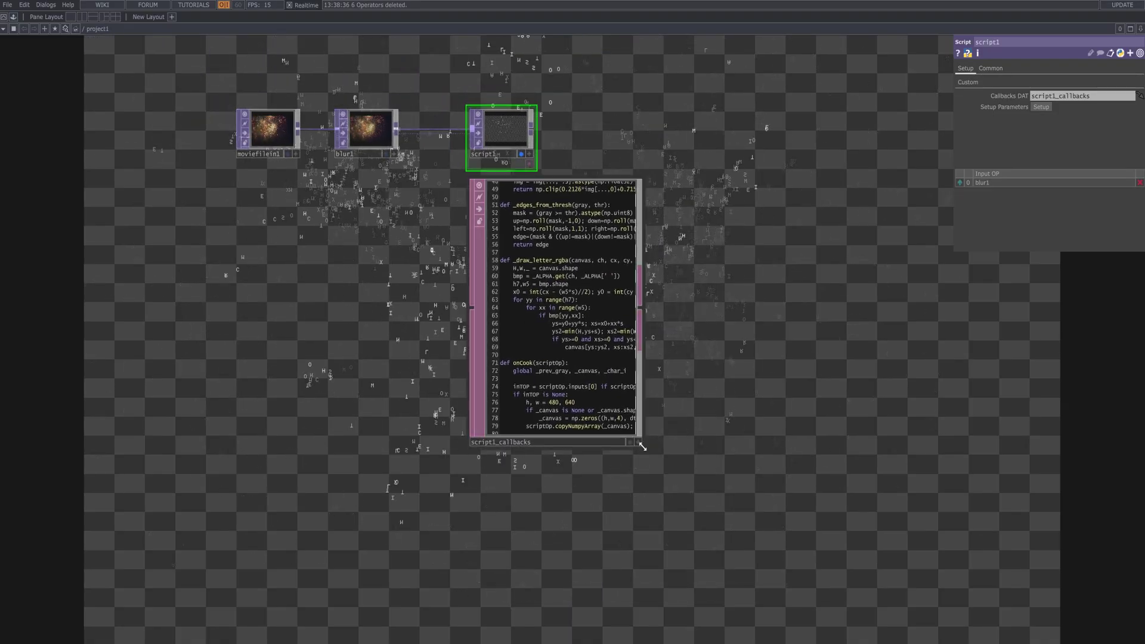
pyautogui.moveTo(596, 446); pyautogui.dragTo(535, 191)
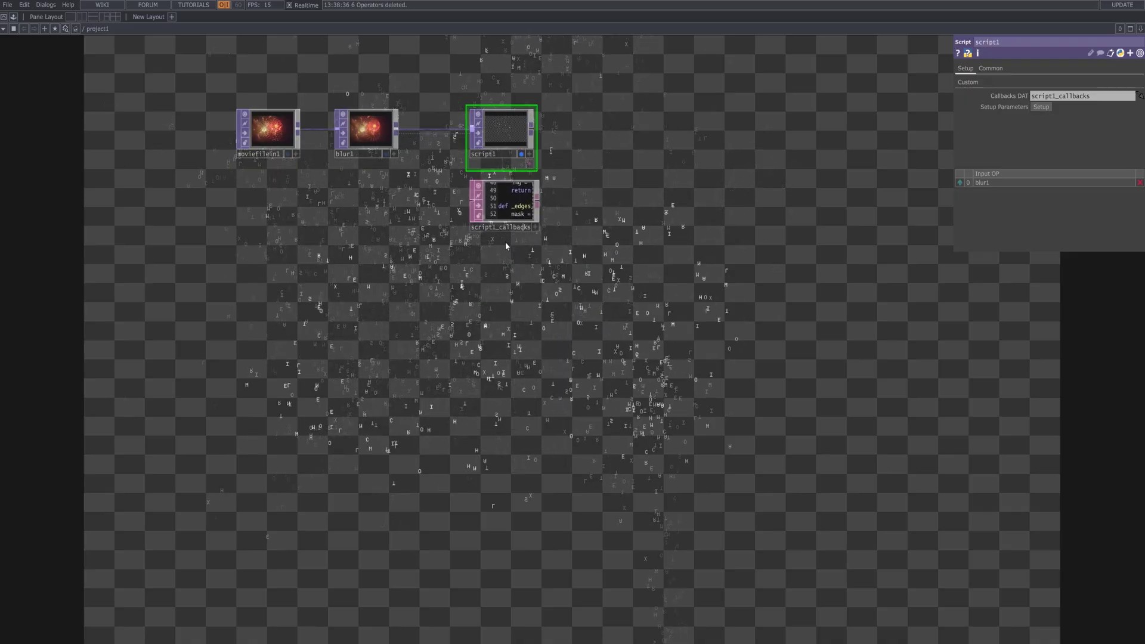
pyautogui.moveTo(509, 257); pyautogui.dragTo(509, 242)
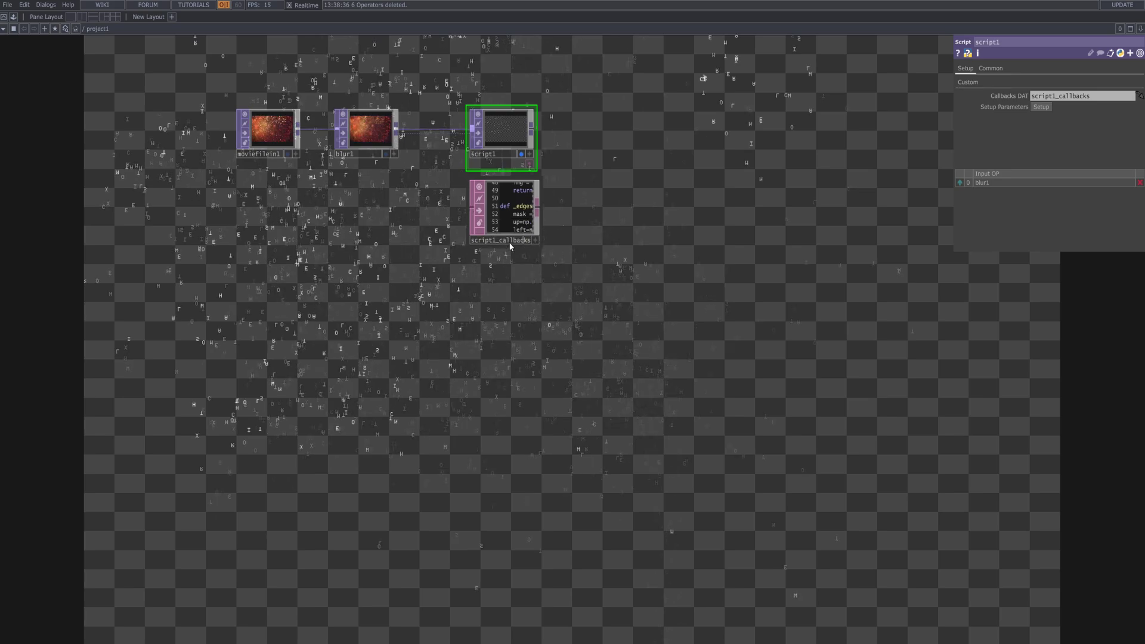
pyautogui.moveTo(470, 112); pyautogui.dragTo(666, 122)
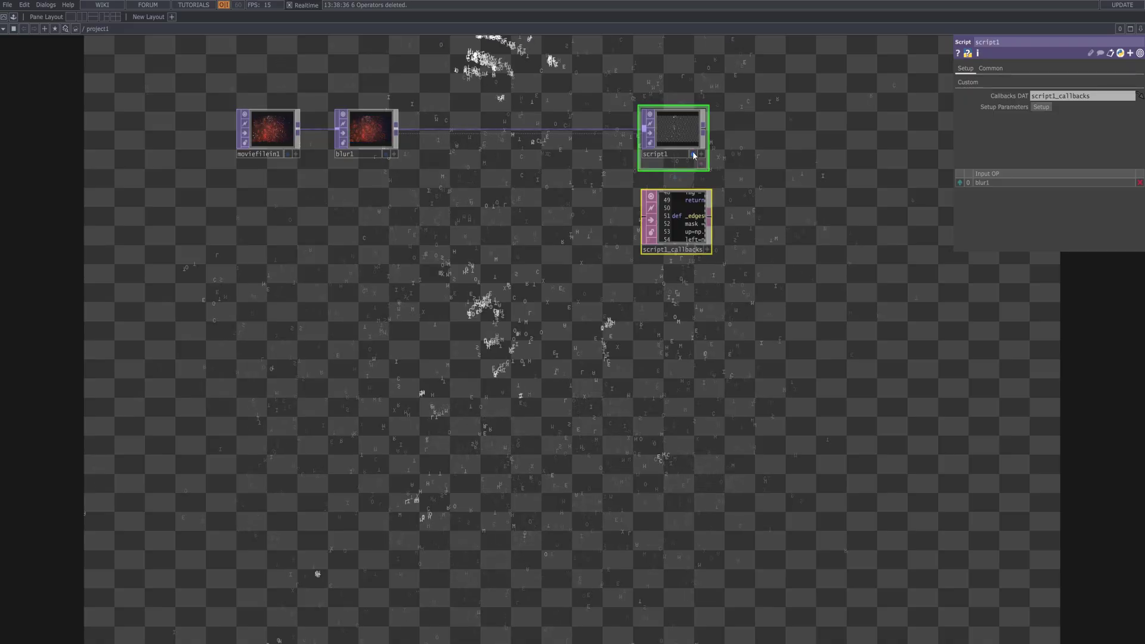
pyautogui.click(693, 152)
pyautogui.moveTo(758, 152); pyautogui.dragTo(571, 205)
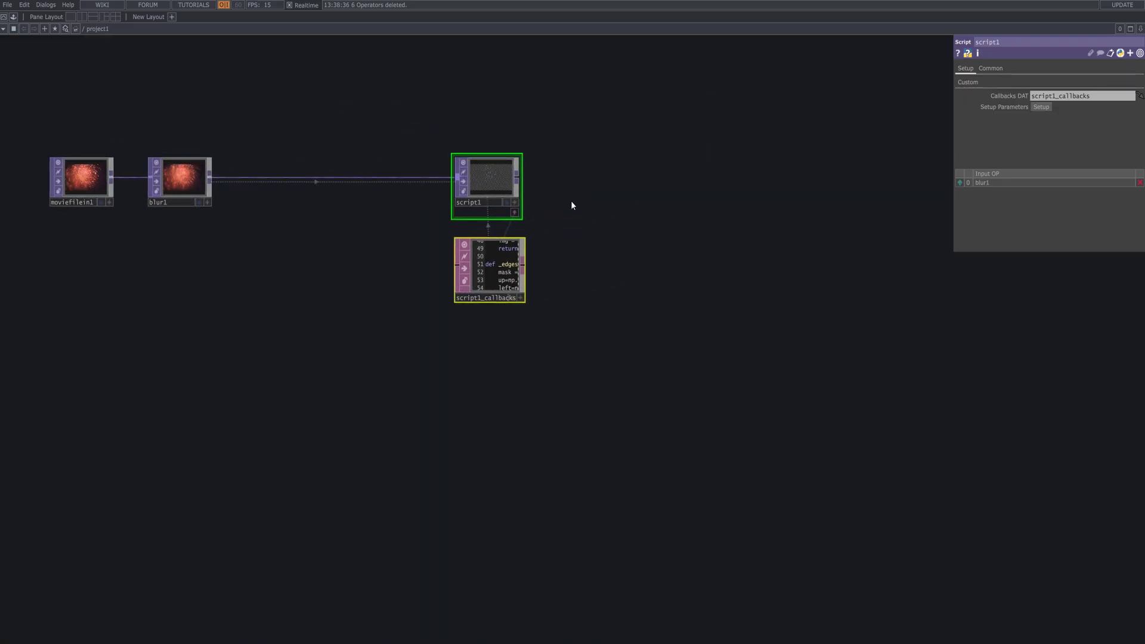
# Add Composite TOP comp1 after script1 and switch its Operation from Multiply to Screen
pyautogui.rightClick(518, 175)
pyautogui.write('comp')
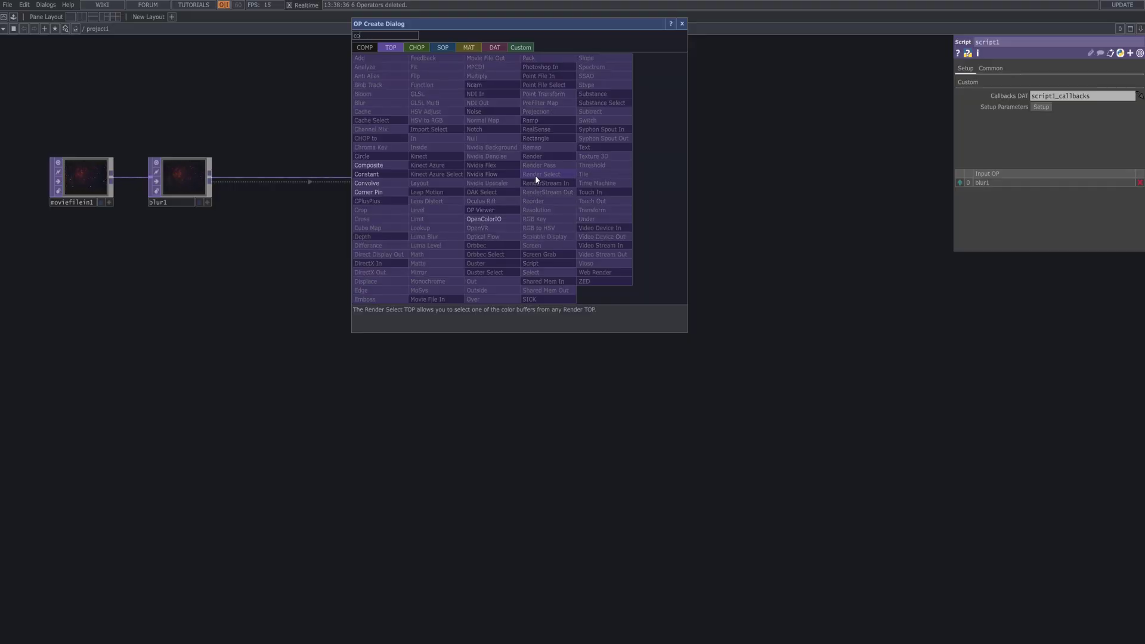
pyautogui.click(392, 166)
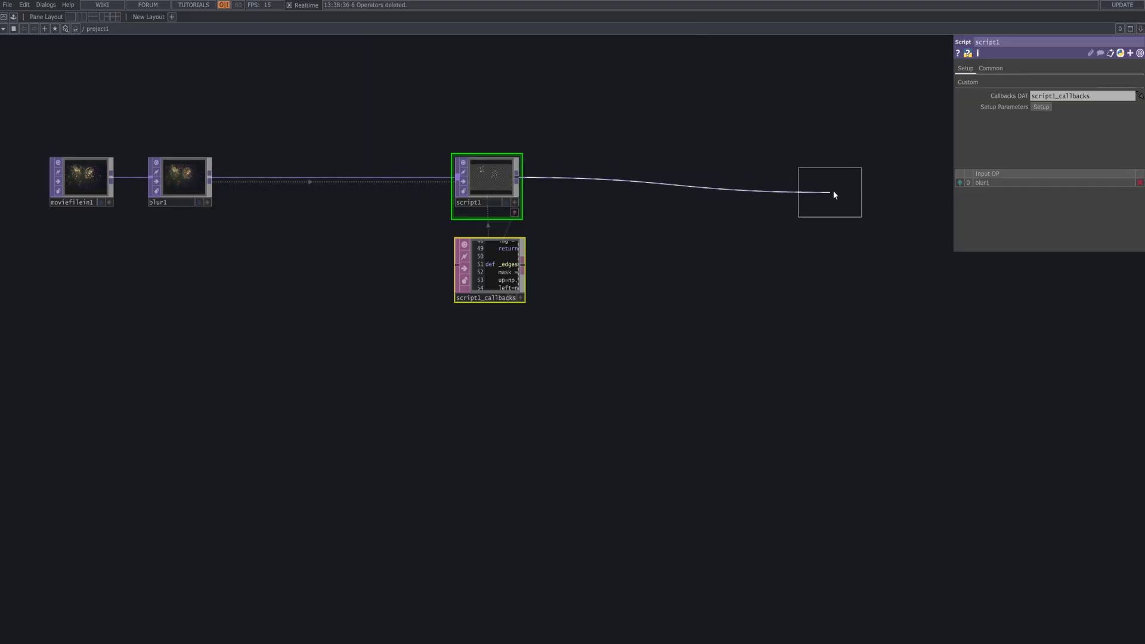
pyautogui.click(877, 181)
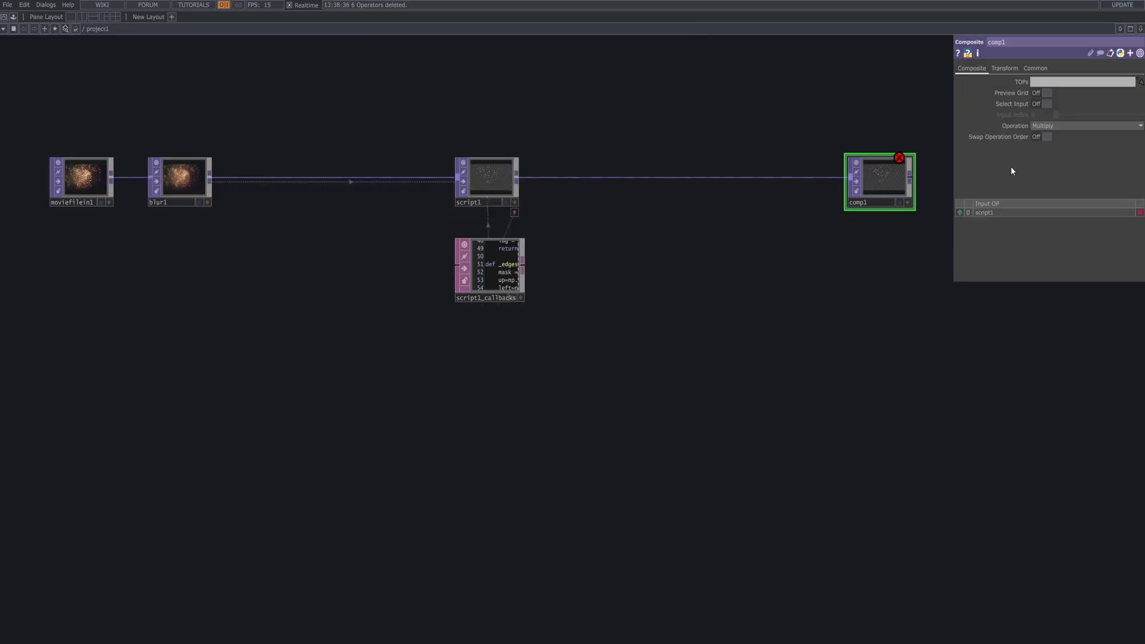
pyautogui.click(1069, 127)
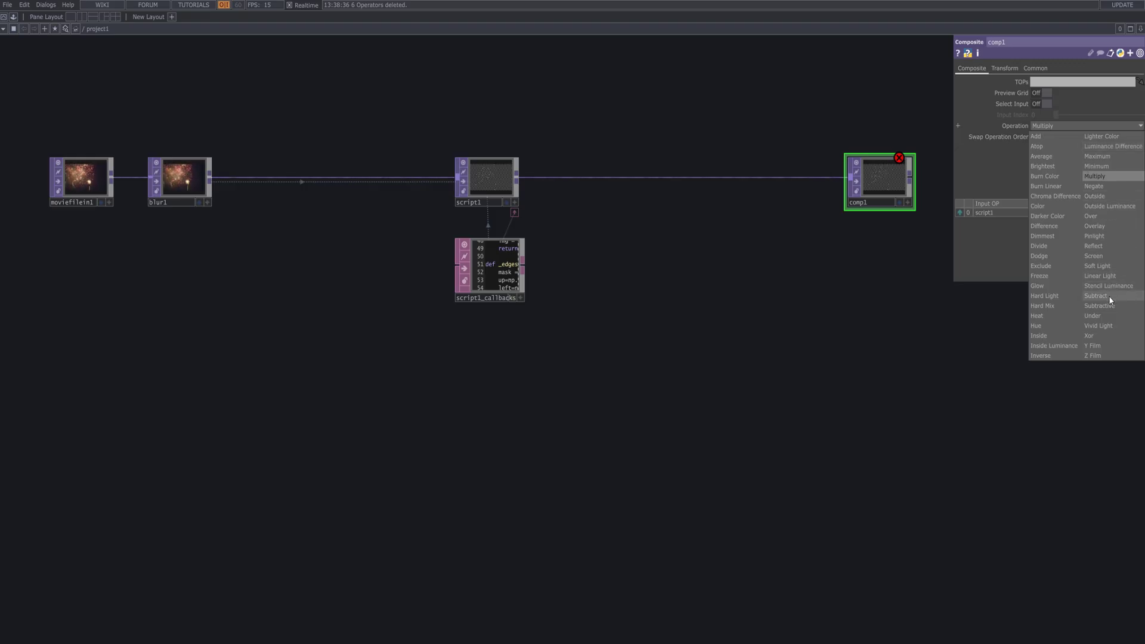
pyautogui.click(1108, 260)
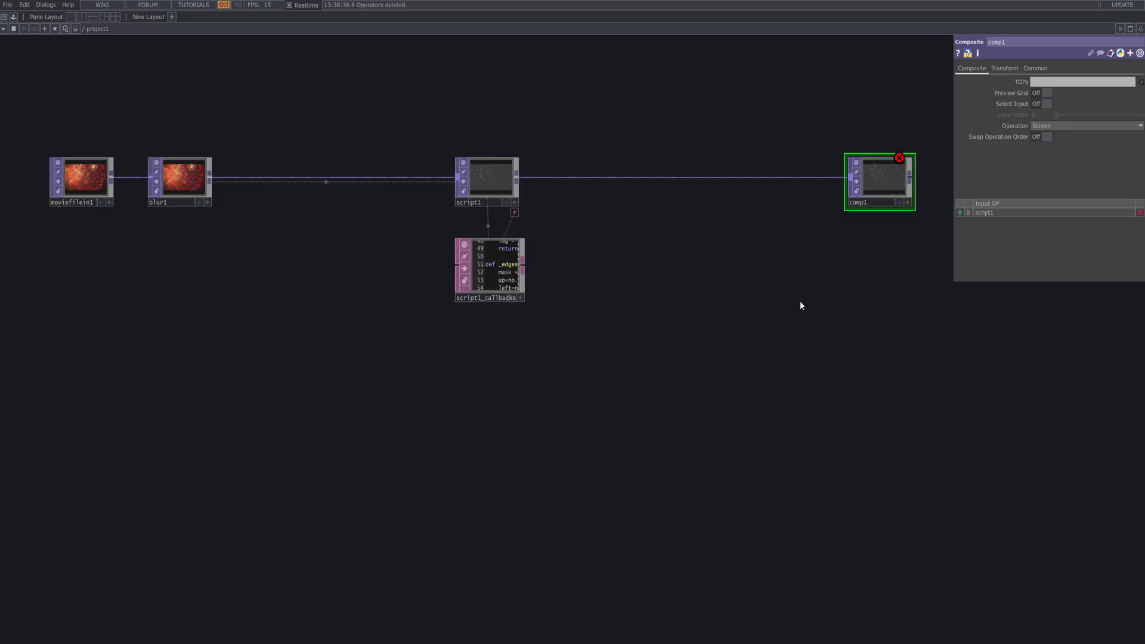
pyautogui.moveTo(168, 114); pyautogui.dragTo(232, 184)
pyautogui.moveTo(153, 253); pyautogui.dragTo(103, 250)
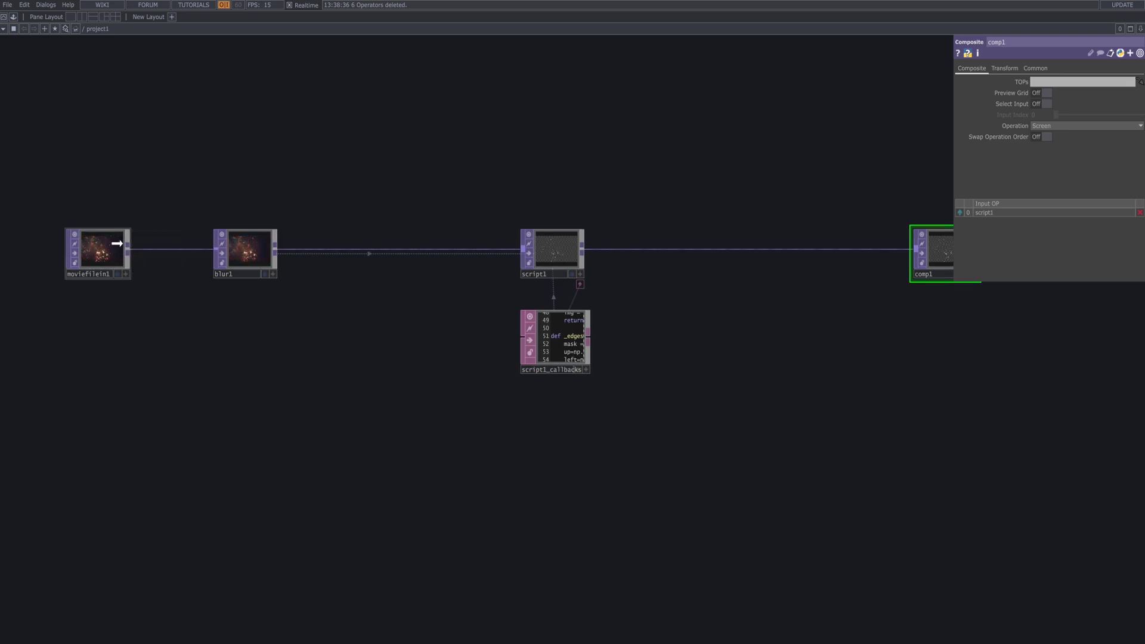
# Add a Monochrome TOP, mono1, from moviefilein1, followed by a Level TOP, level1
pyautogui.press('Tab')
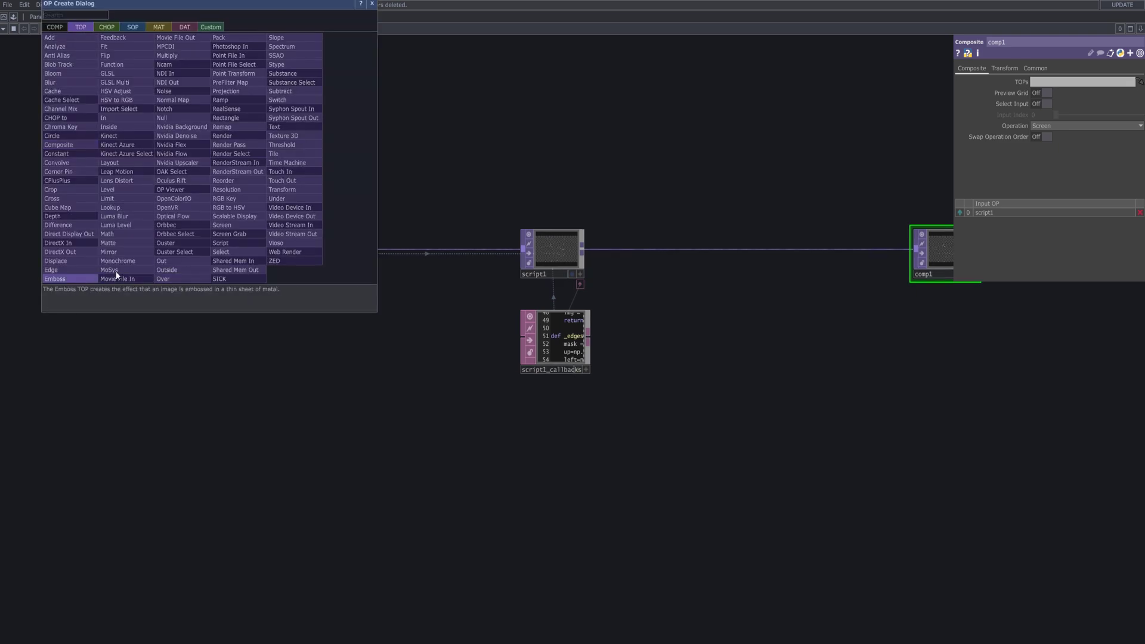
pyautogui.click(132, 261)
pyautogui.click(252, 137)
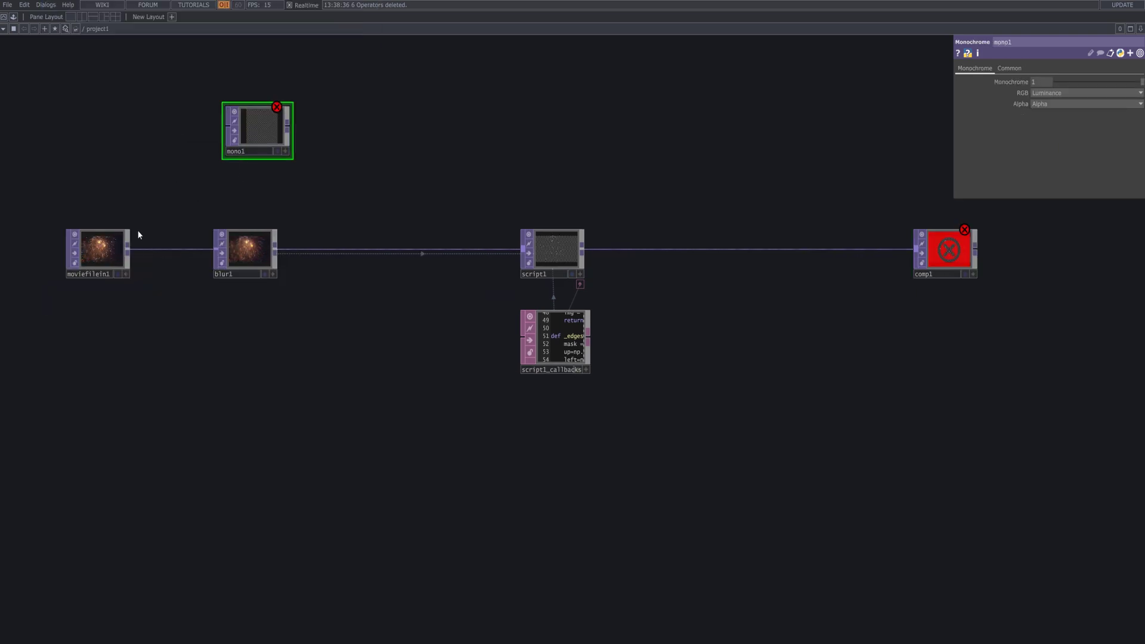
pyautogui.rightClick(286, 127)
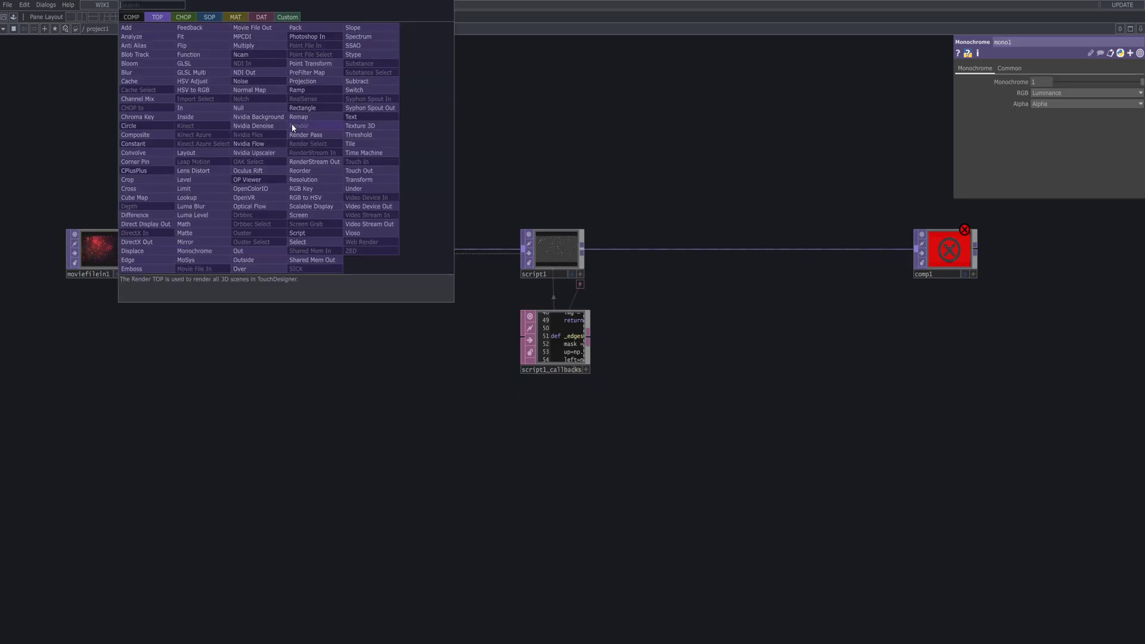
pyautogui.write('lev')
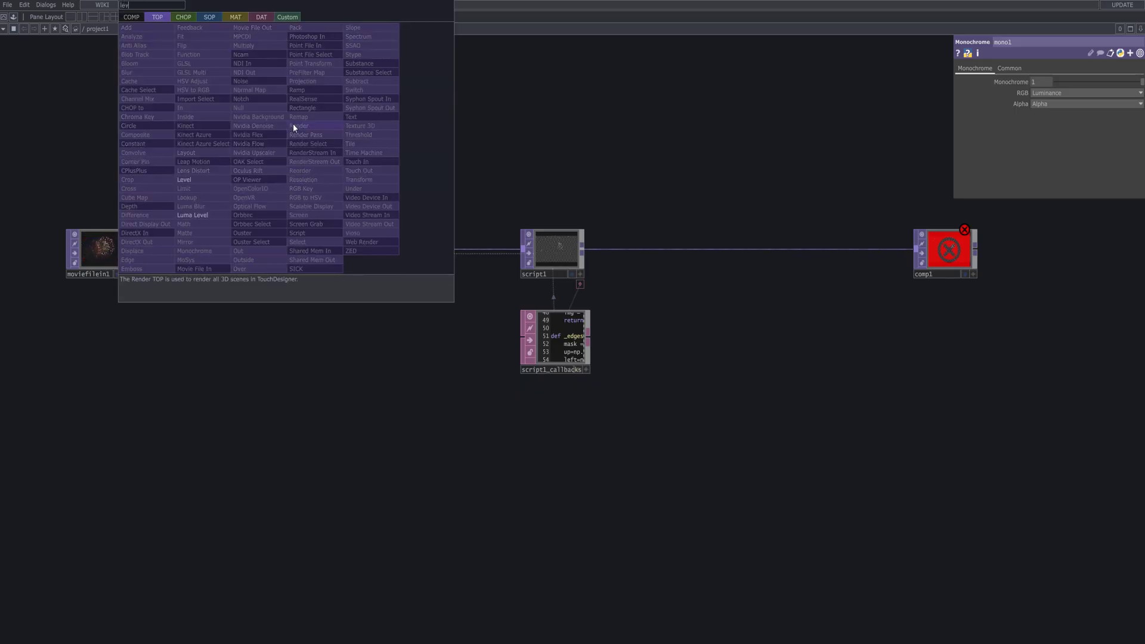
pyautogui.click(202, 179)
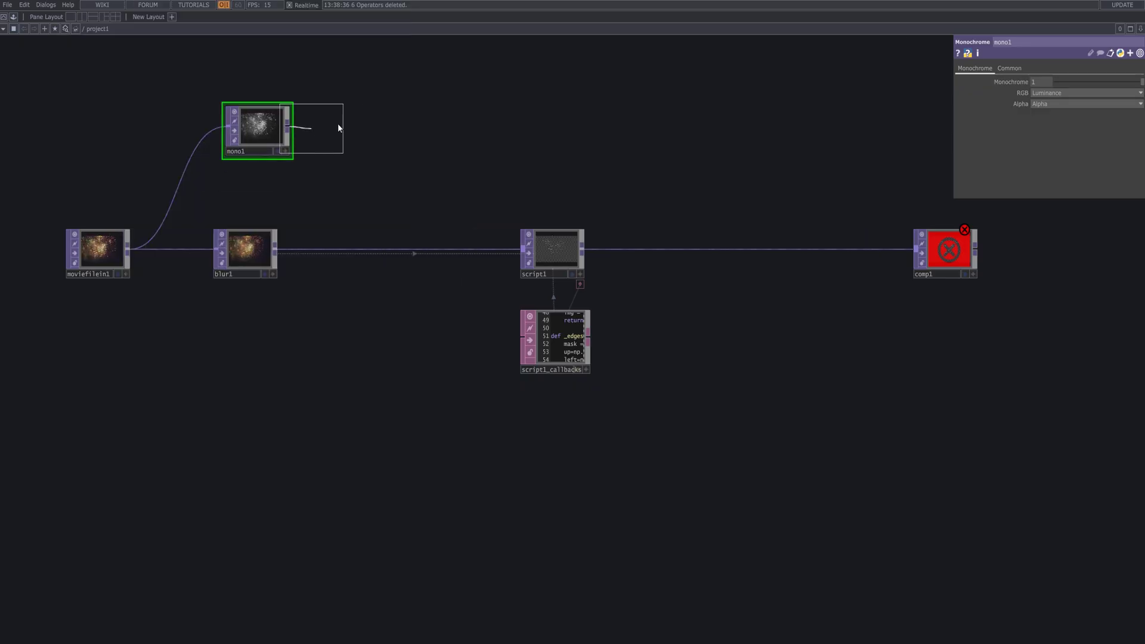
pyautogui.click(343, 133)
# Wire level1 into comp1's second input and show comp1's output as the backdrop
pyautogui.moveTo(375, 126); pyautogui.dragTo(935, 255)
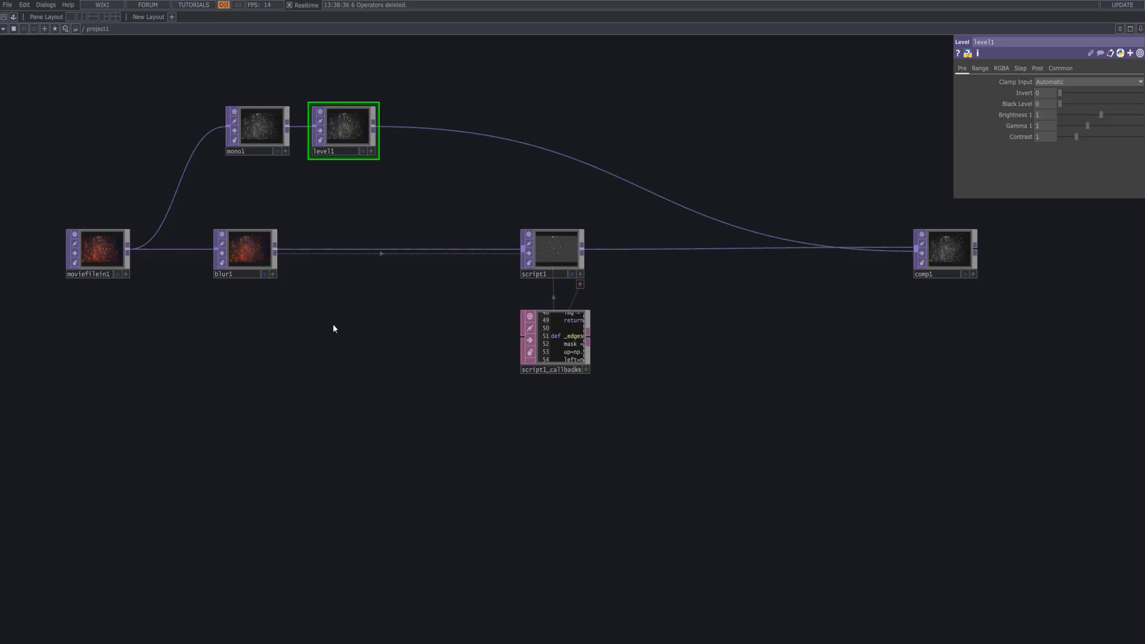
pyautogui.click(957, 242)
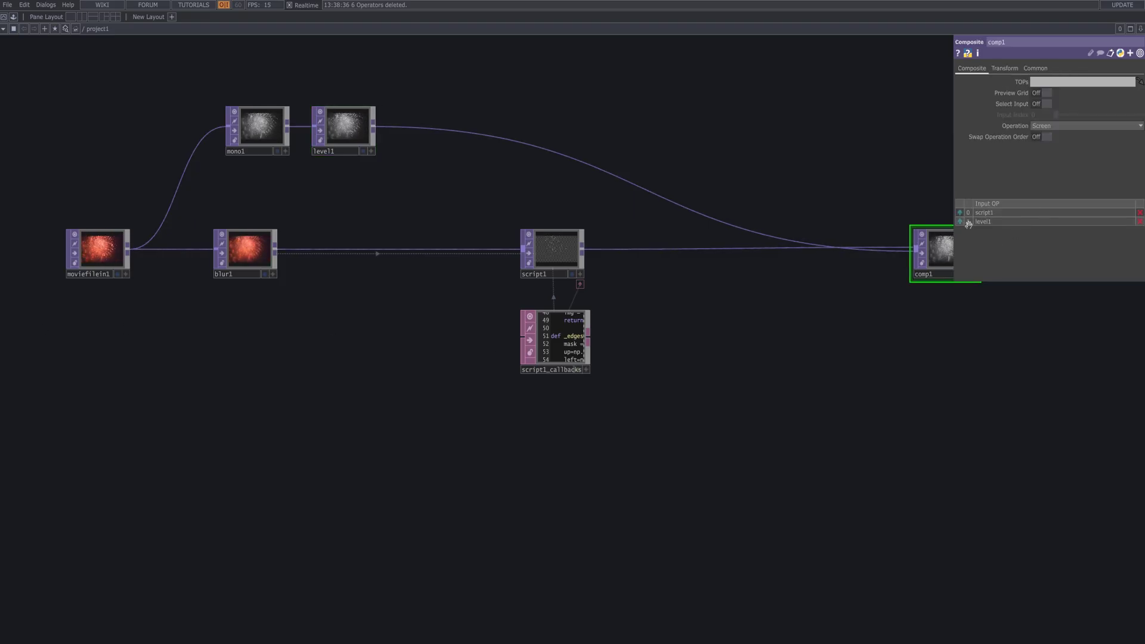
pyautogui.moveTo(793, 298); pyautogui.dragTo(718, 298)
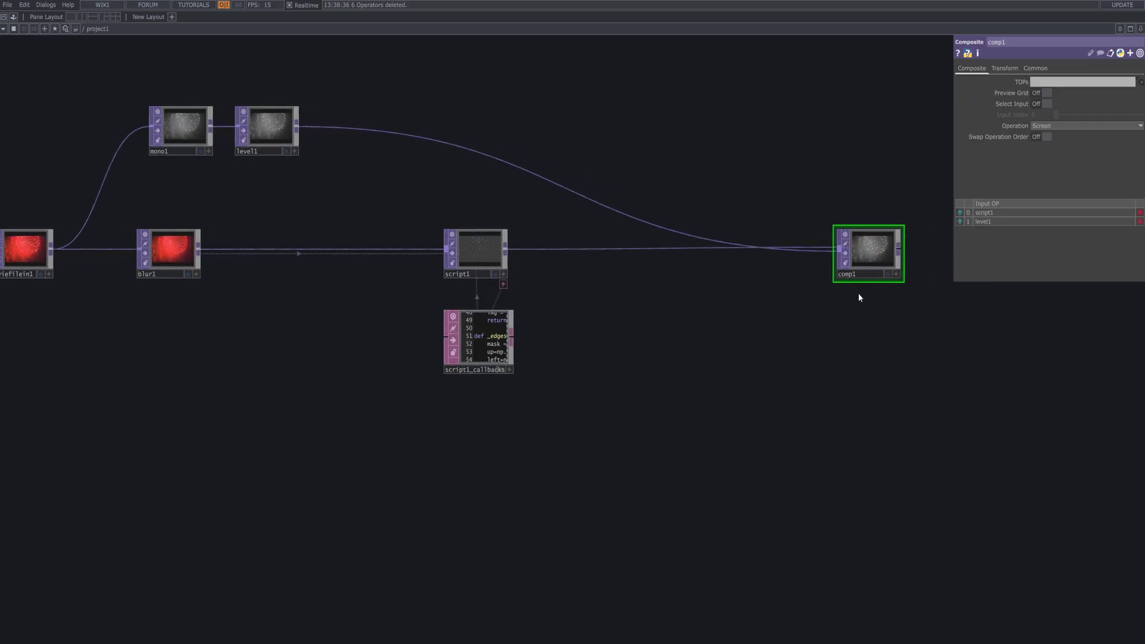
pyautogui.click(888, 275)
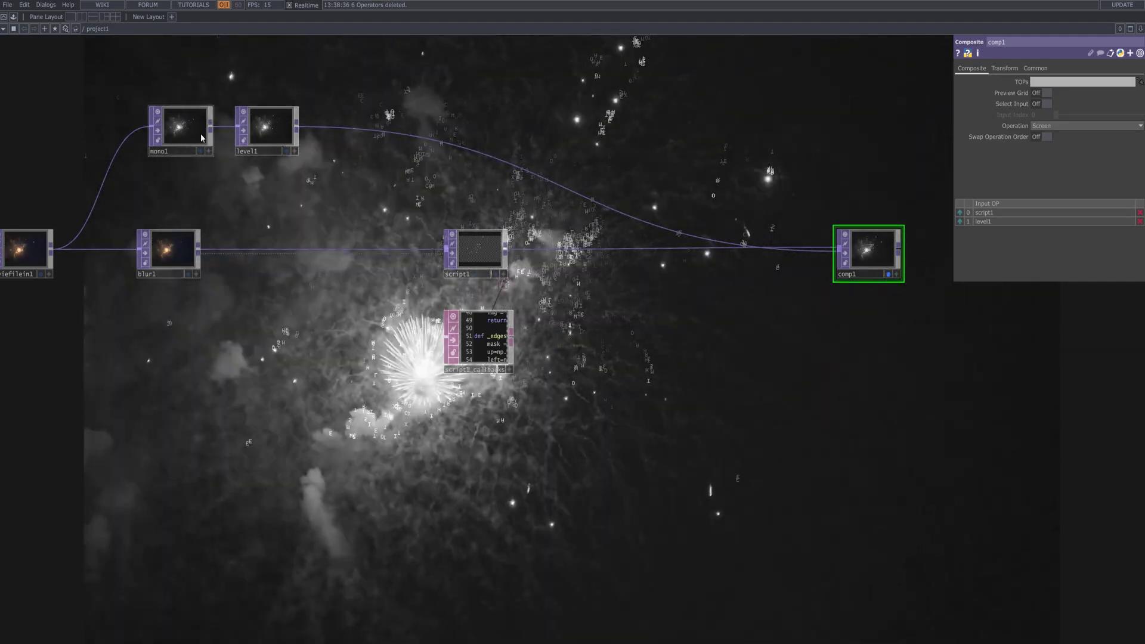
# Set mono1's Monochrome to about 0.803 and level1's Brightness to 0.6
pyautogui.click(200, 133)
pyautogui.moveTo(1141, 82); pyautogui.dragTo(1129, 90)
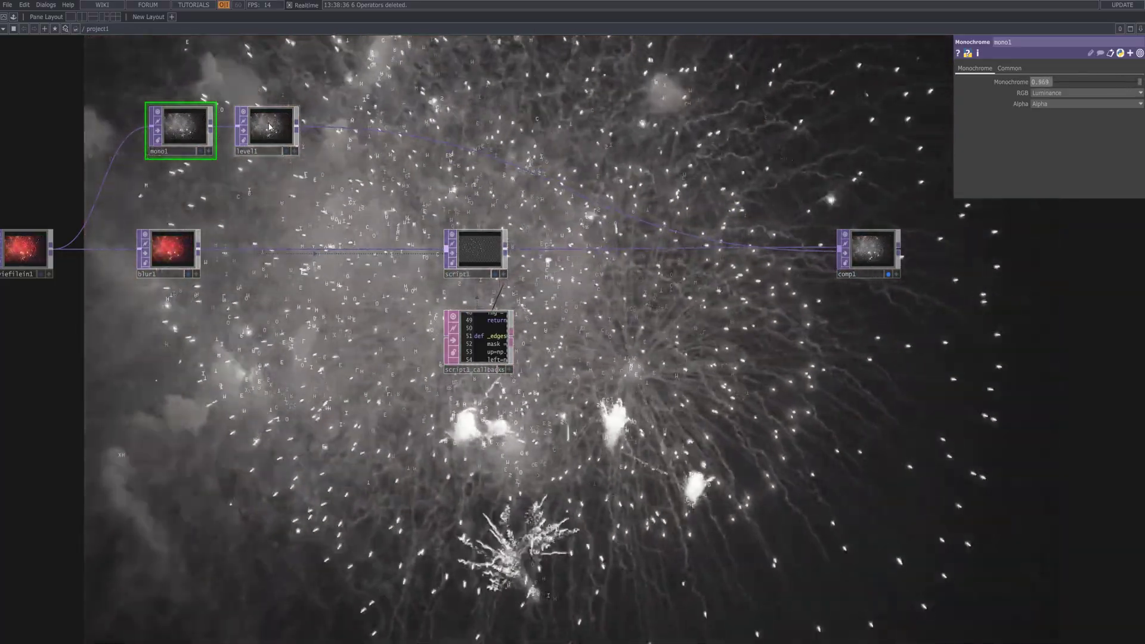
pyautogui.click(266, 128)
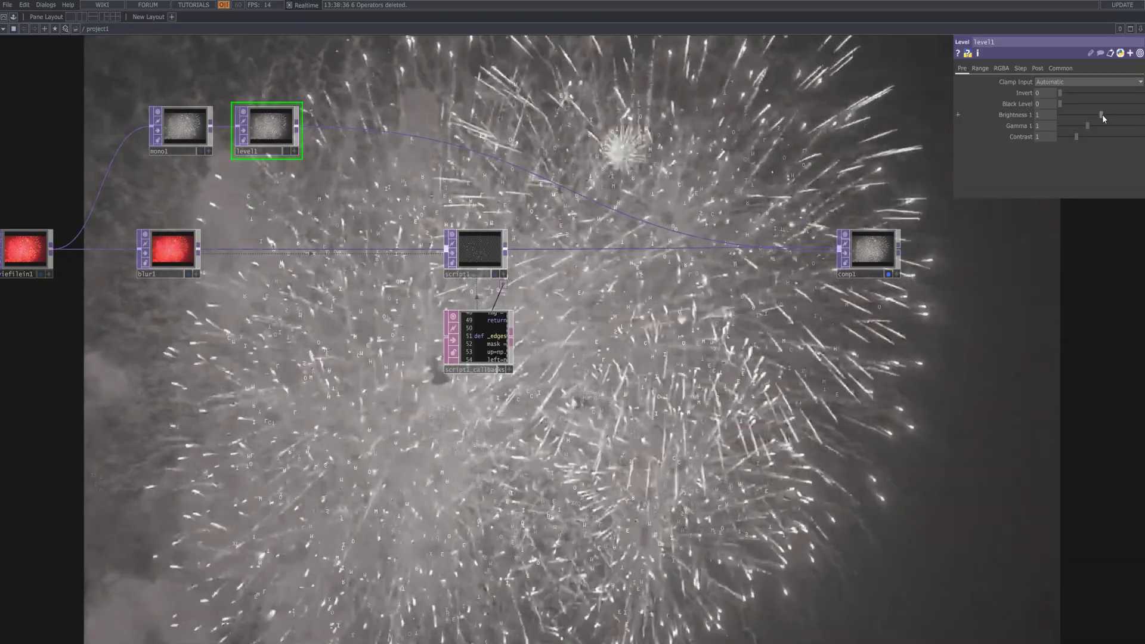
pyautogui.moveTo(1102, 115); pyautogui.dragTo(1086, 115)
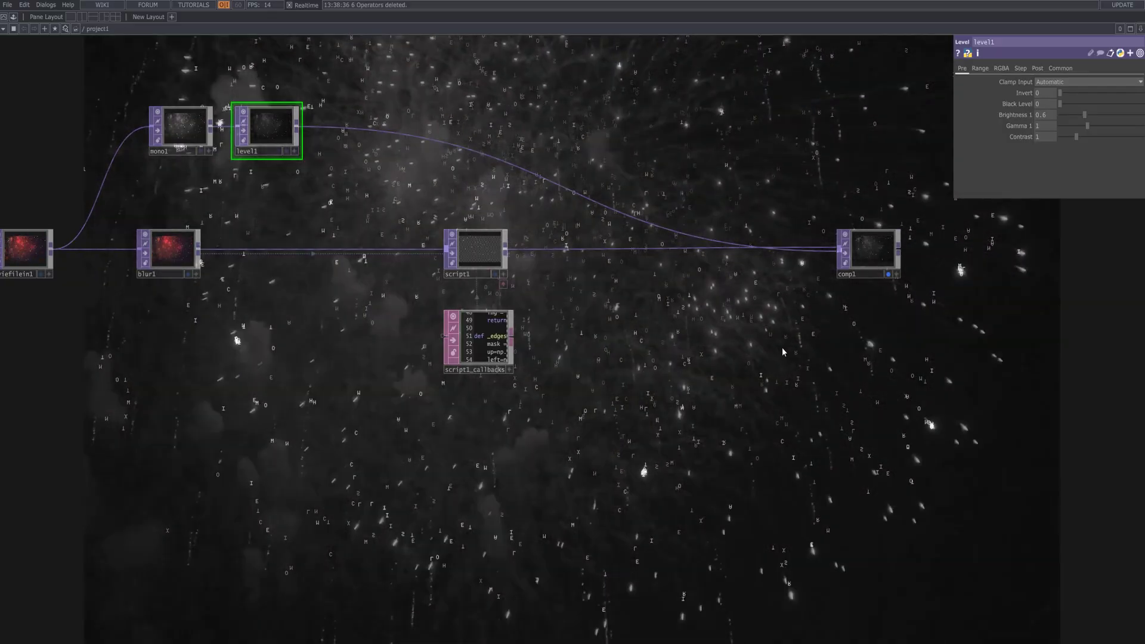
# Nudge comp1 right, shorten the callbacks viewer, and hide comp1's output from the background
pyautogui.moveTo(873, 245); pyautogui.dragTo(898, 246)
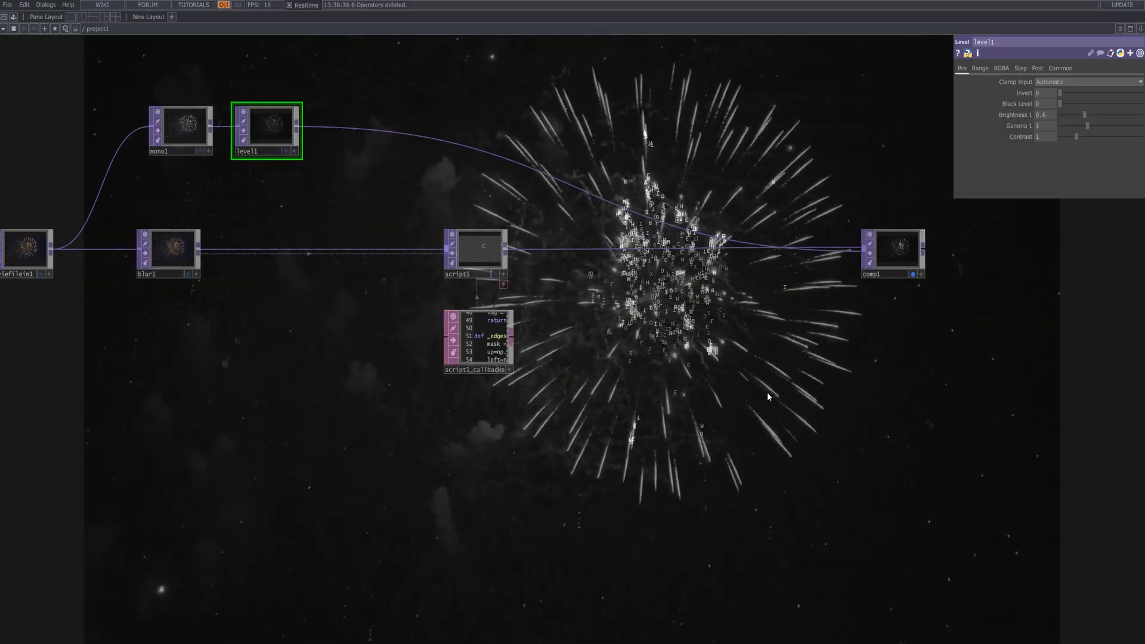
pyautogui.moveTo(495, 372); pyautogui.dragTo(492, 353)
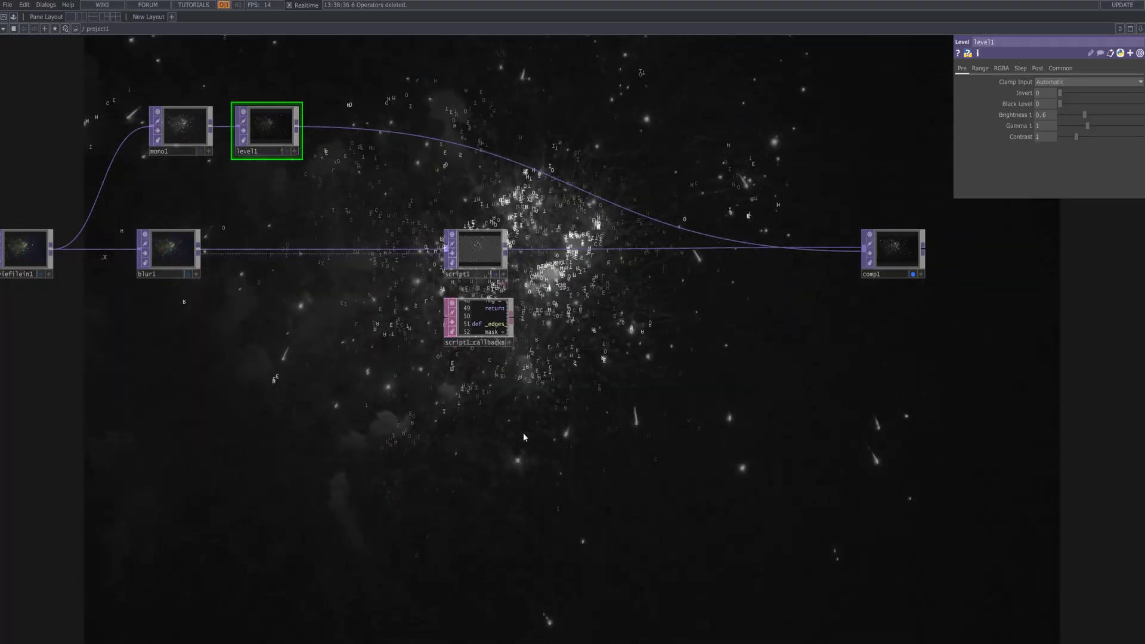
pyautogui.moveTo(519, 434); pyautogui.dragTo(575, 419)
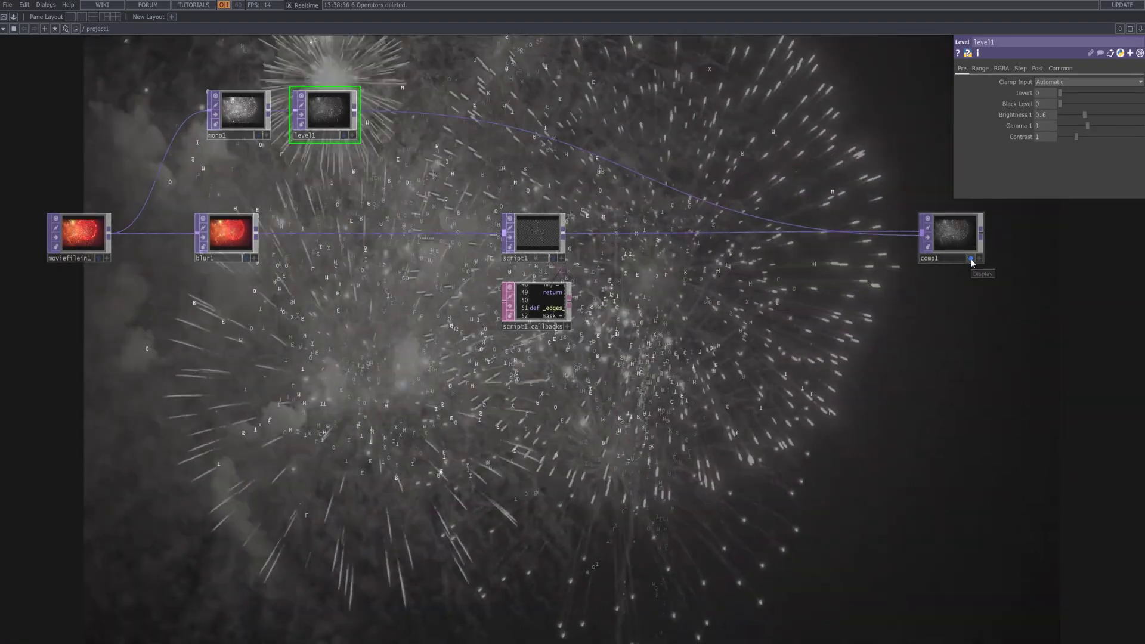
pyautogui.click(971, 259)
# Create a Threshold TOP, thresh1, in the network
pyautogui.press('Tab')
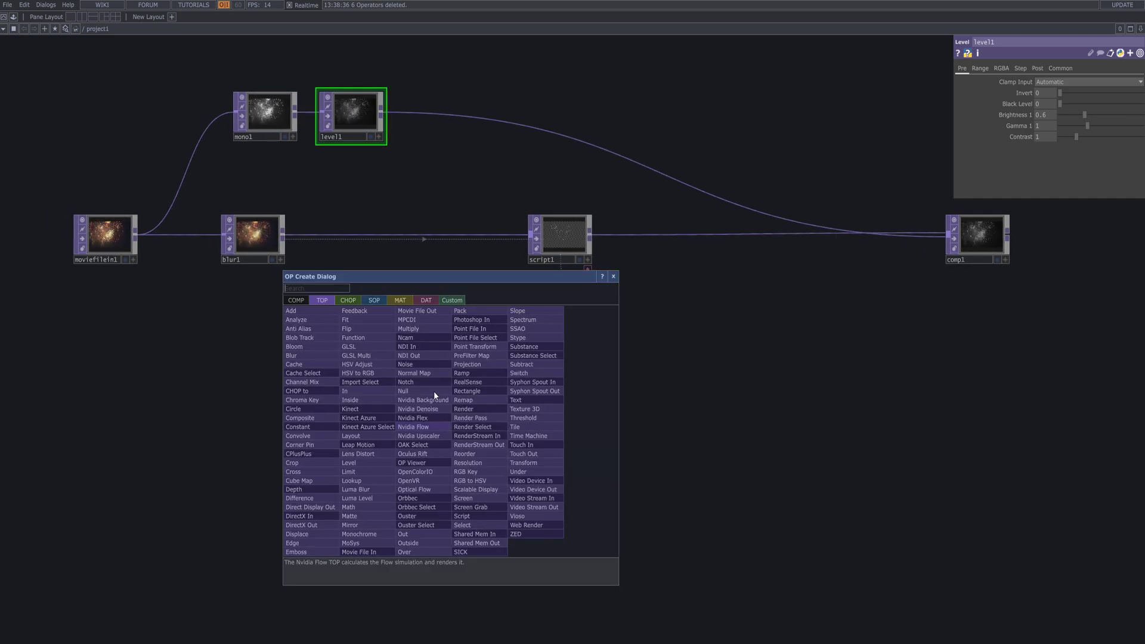
pyautogui.write('th')
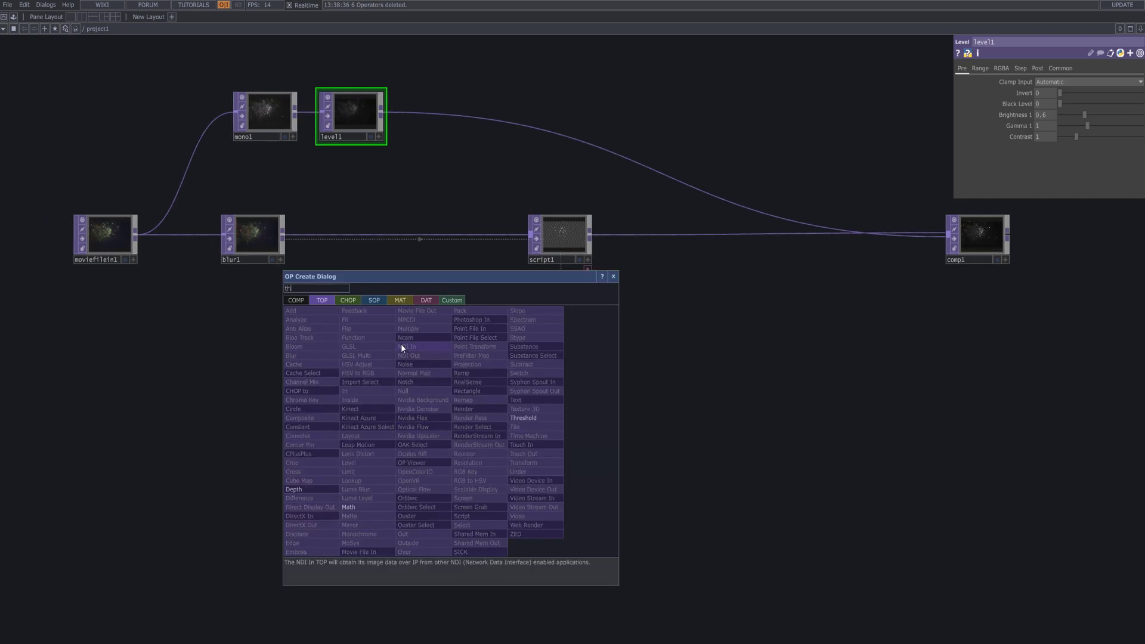
pyautogui.click(552, 420)
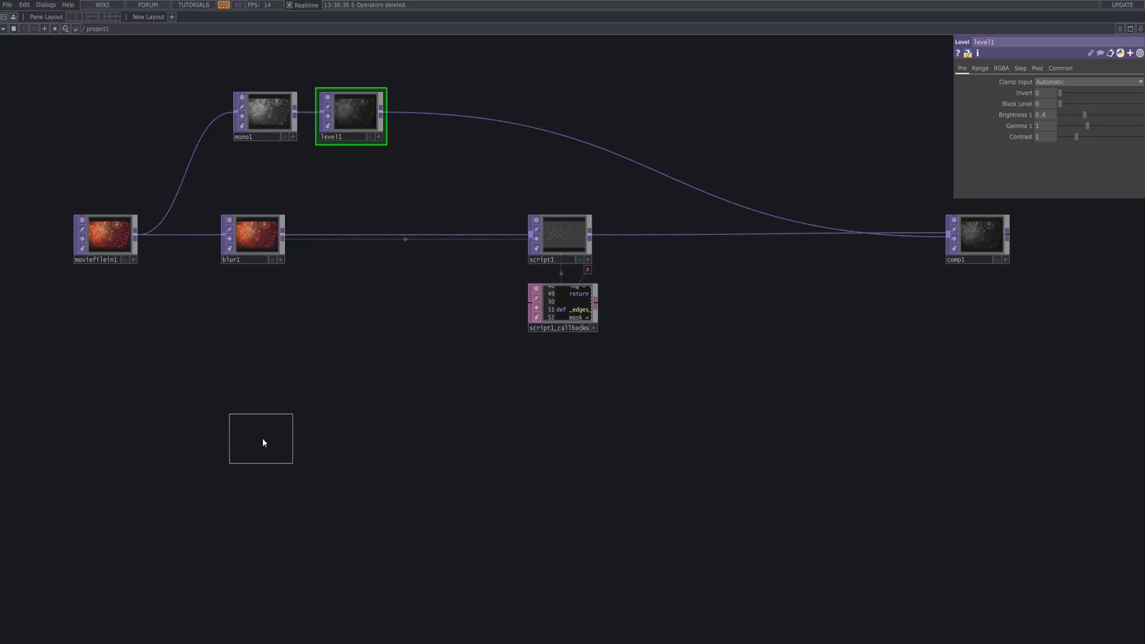
pyautogui.click(264, 442)
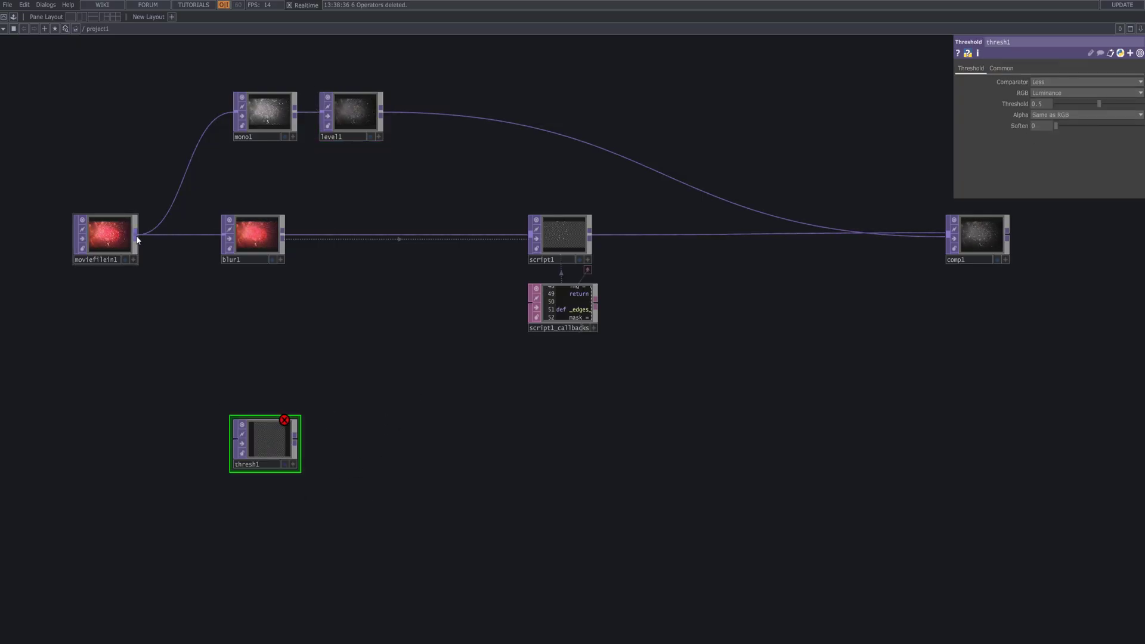
# Wire blur1 into thresh1 and display its white luminance mask as the backdrop
pyautogui.moveTo(156, 247); pyautogui.dragTo(161, 251)
pyautogui.moveTo(326, 439); pyautogui.dragTo(348, 440)
pyautogui.moveTo(286, 236); pyautogui.dragTo(386, 459)
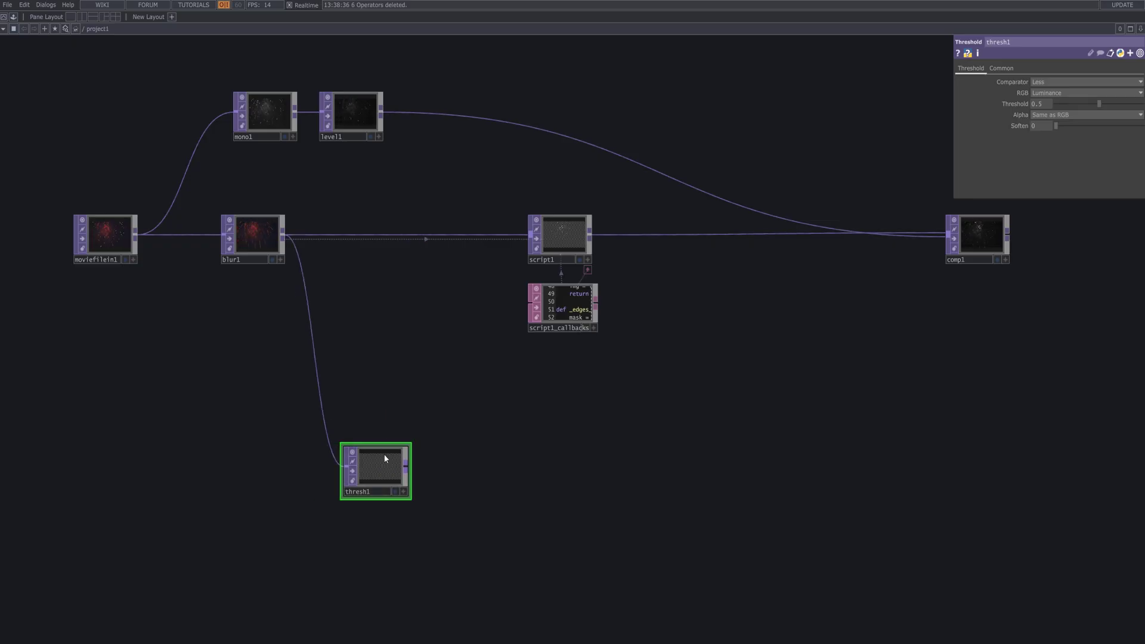
pyautogui.click(396, 491)
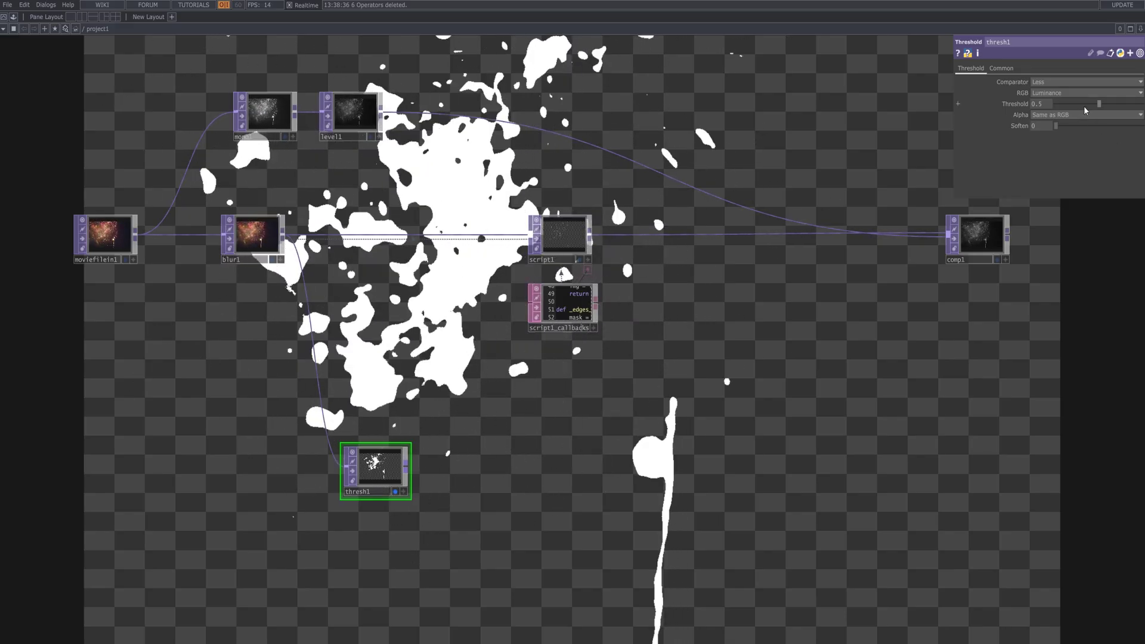
# Raise thresh1's Threshold to 0.55 to isolate the firework blobs, then bring up the operator list
pyautogui.moveTo(1083, 105)
pyautogui.mouseDown()
pyautogui.moveTo(1093, 105)
pyautogui.moveTo(1068, 108)
pyautogui.moveTo(1090, 113)
pyautogui.mouseUp()
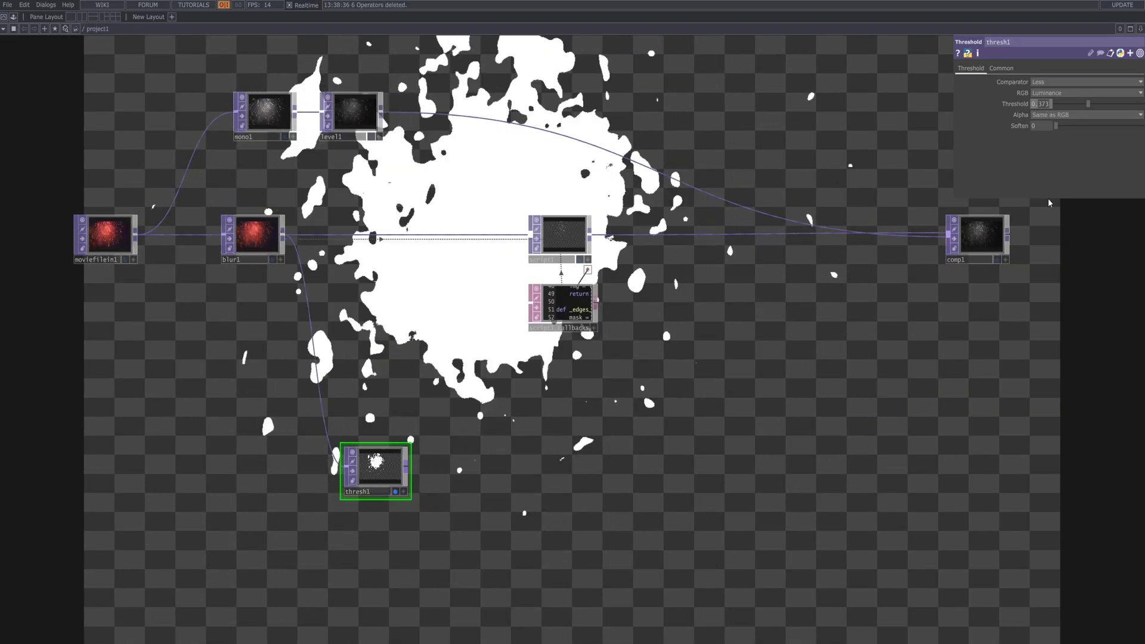
pyautogui.write('55')
pyautogui.press('Return')
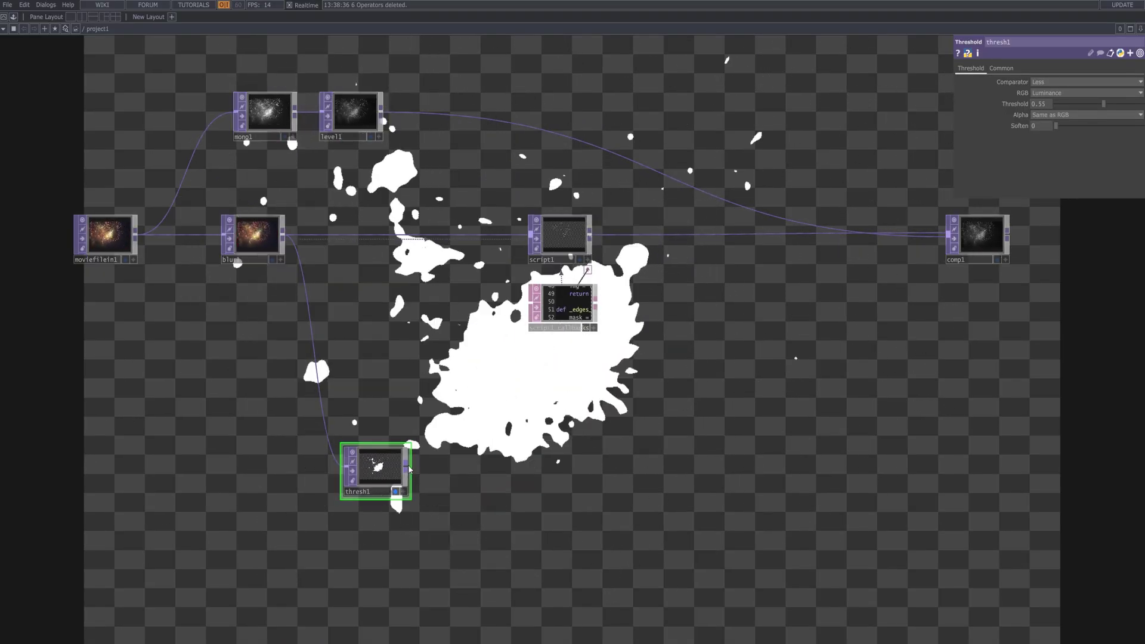
pyautogui.rightClick(408, 469)
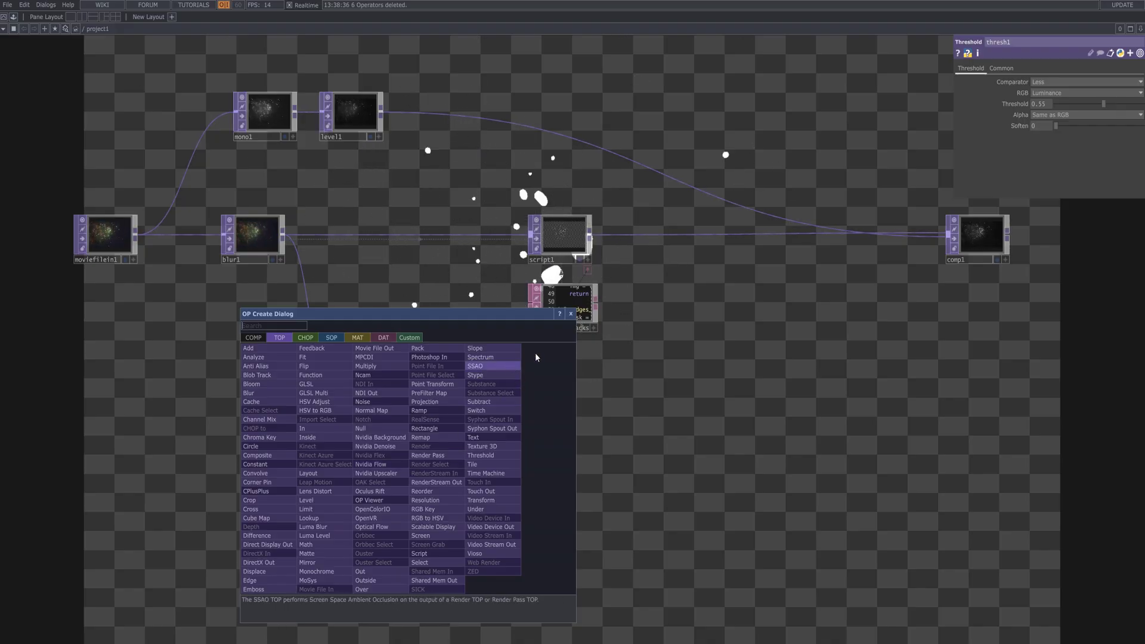
# Add a Script TOP, script2, right of thresh1 and wire thresh1's mask into it
pyautogui.click(571, 314)
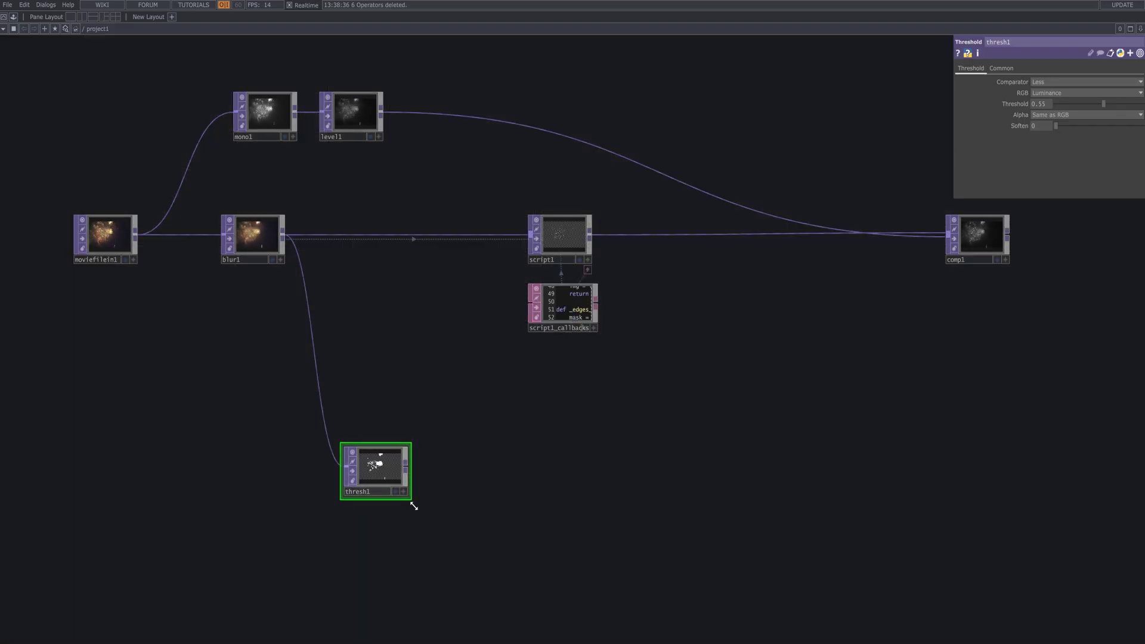
pyautogui.moveTo(533, 523); pyautogui.dragTo(468, 447)
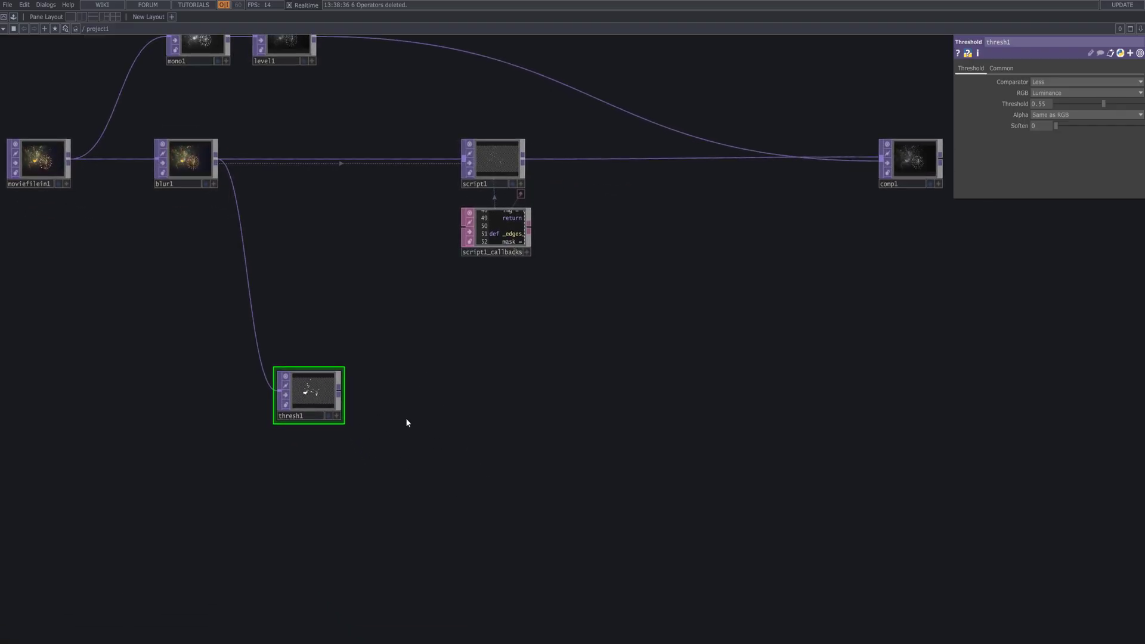
pyautogui.moveTo(288, 391); pyautogui.dragTo(276, 392)
pyautogui.press('Tab')
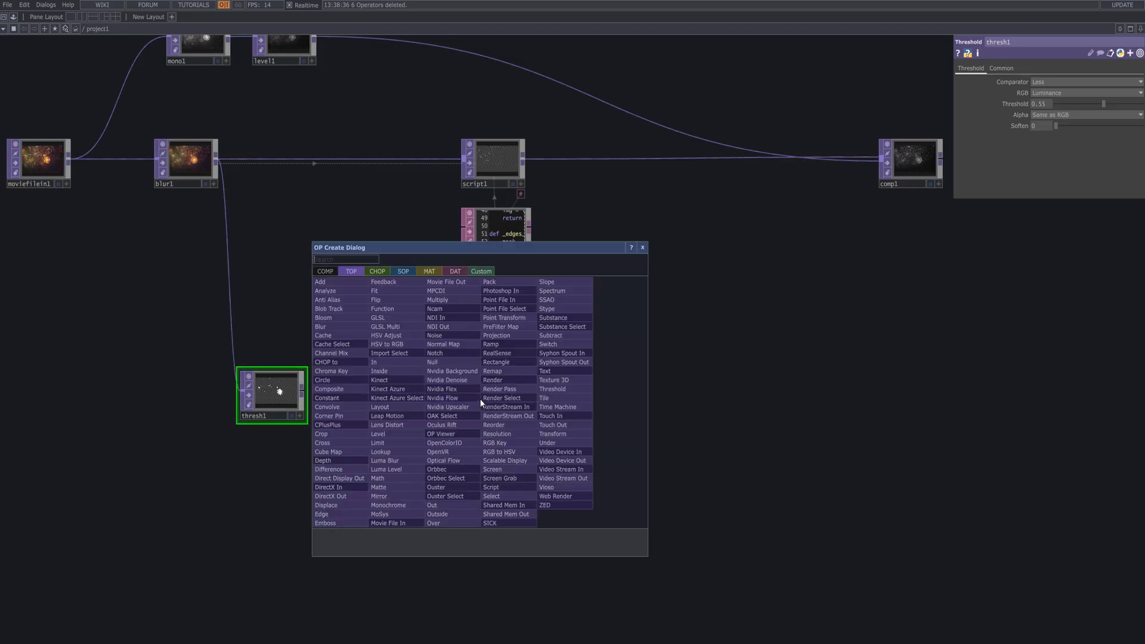
pyautogui.click(516, 489)
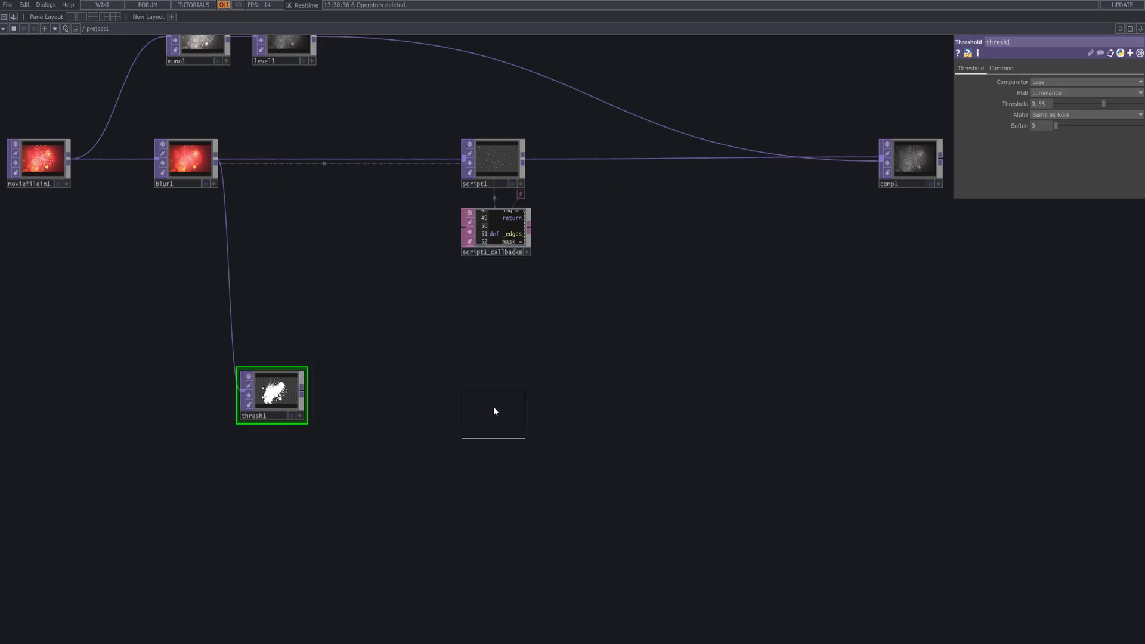
pyautogui.click(495, 404)
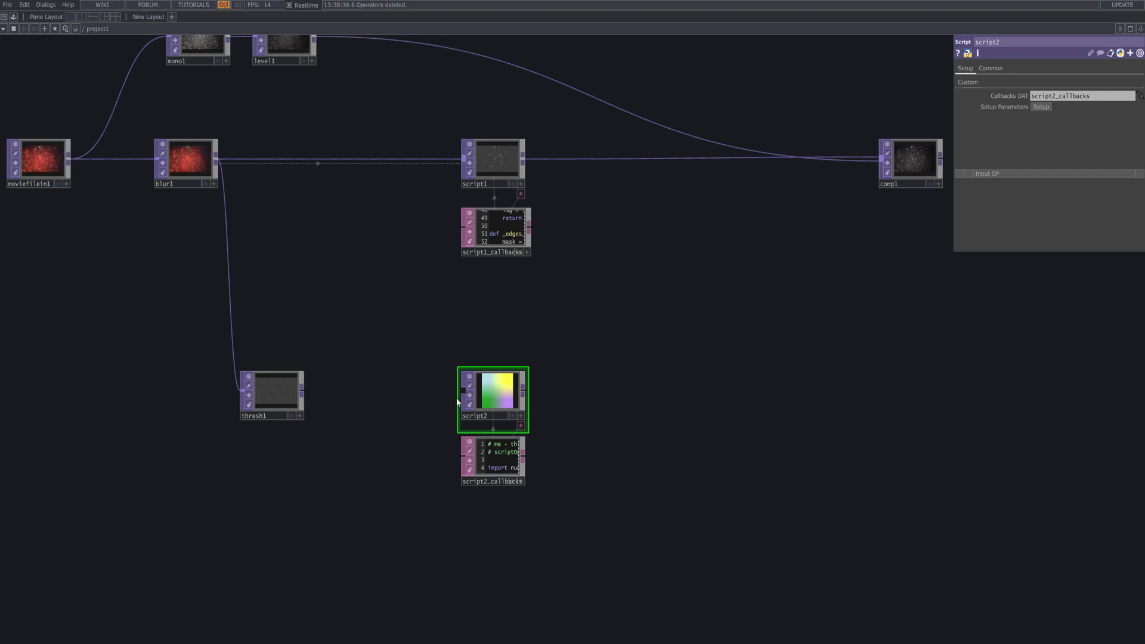
pyautogui.moveTo(474, 402); pyautogui.dragTo(473, 399)
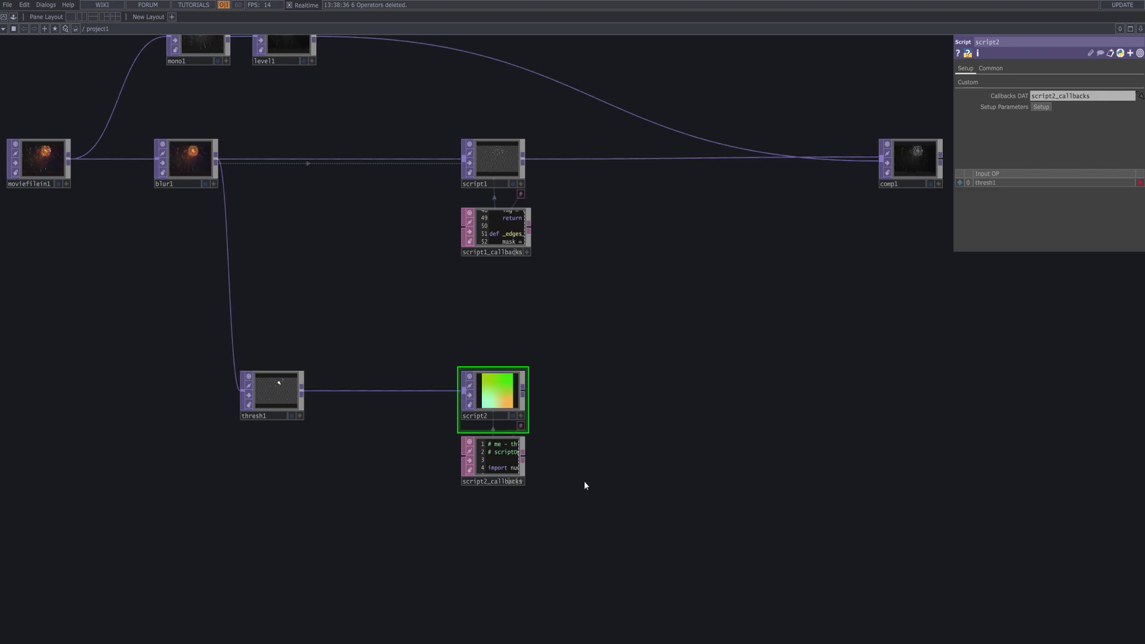
pyautogui.moveTo(595, 471); pyautogui.dragTo(591, 383)
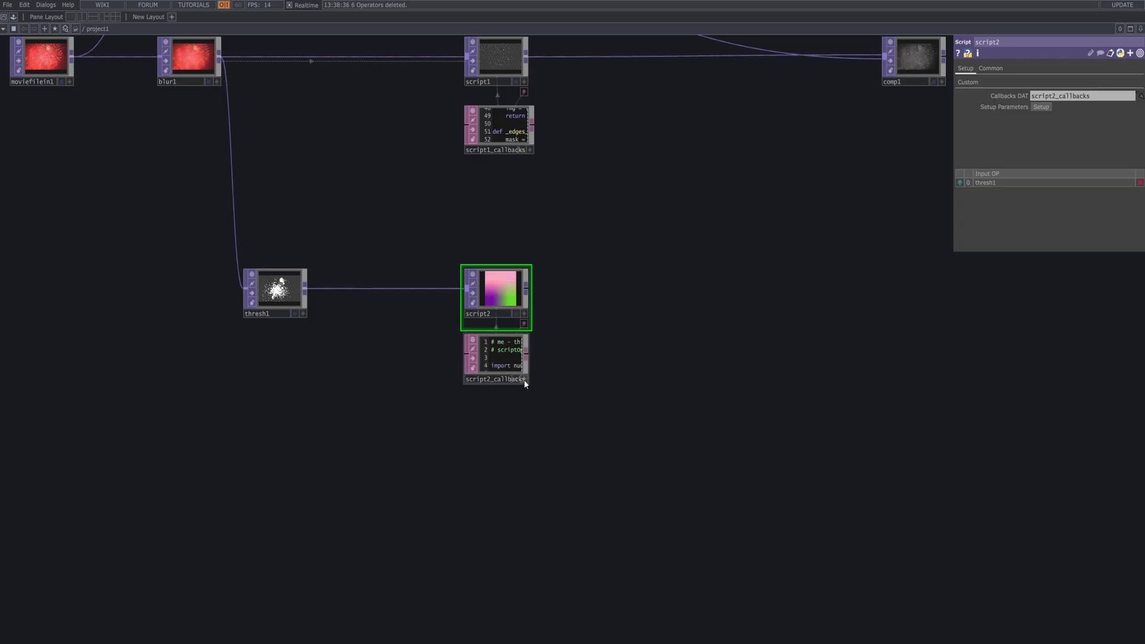
# Replace script2_callbacks' default code with the pasted letter-drawing script and show script2 as the background
pyautogui.moveTo(526, 384); pyautogui.dragTo(827, 641)
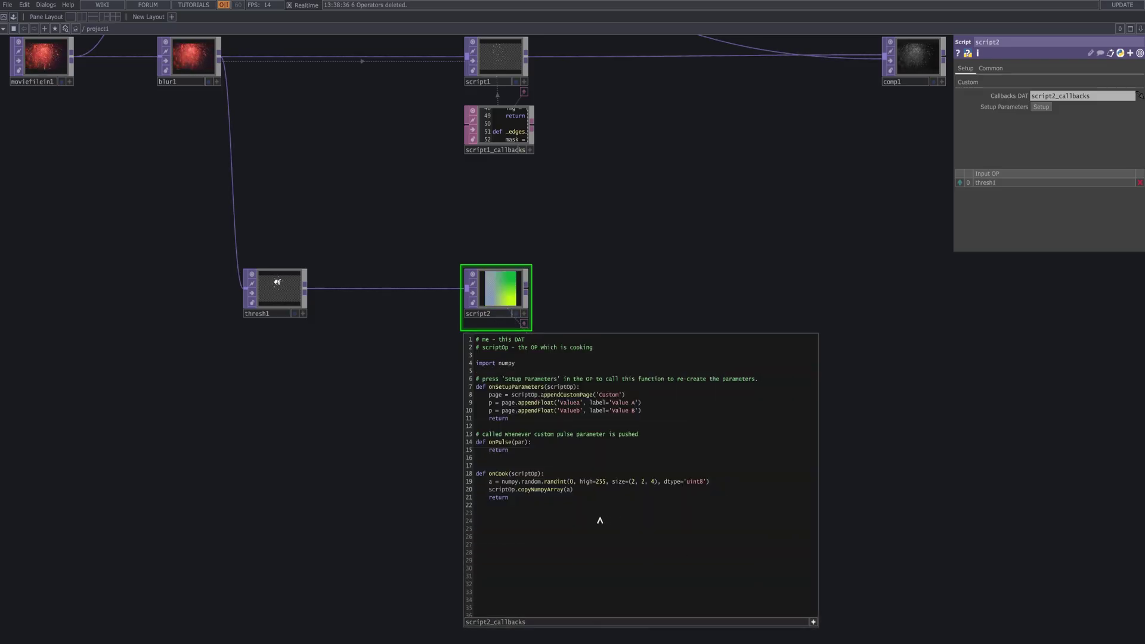
pyautogui.moveTo(602, 521); pyautogui.dragTo(419, 301)
pyautogui.press('BackSpace')
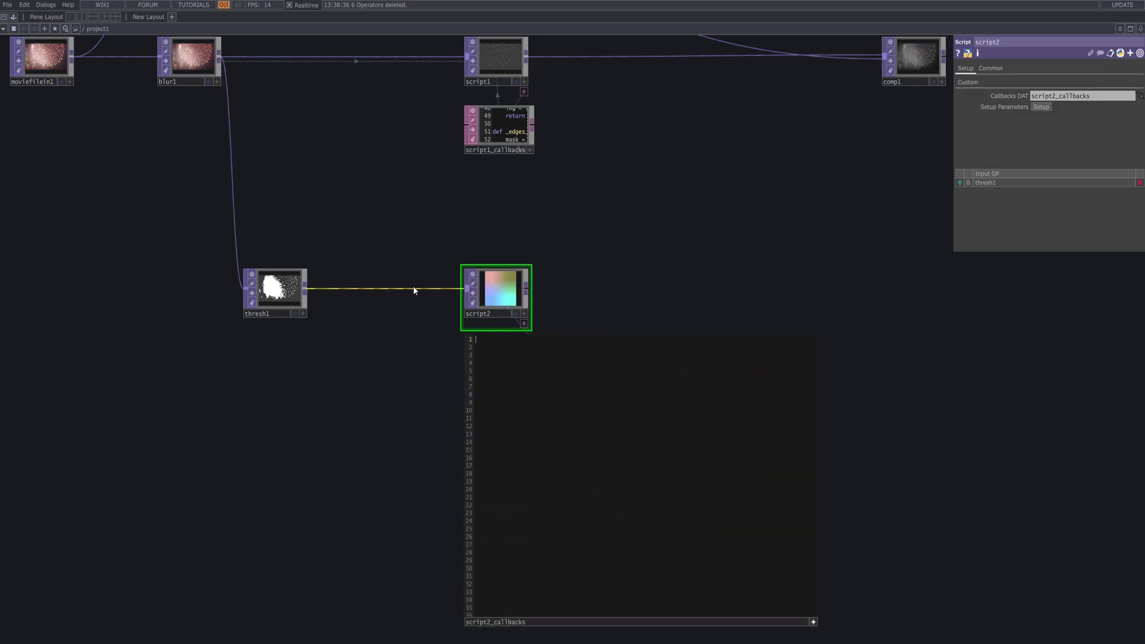
pyautogui.hotkey('ctrl', 'v')
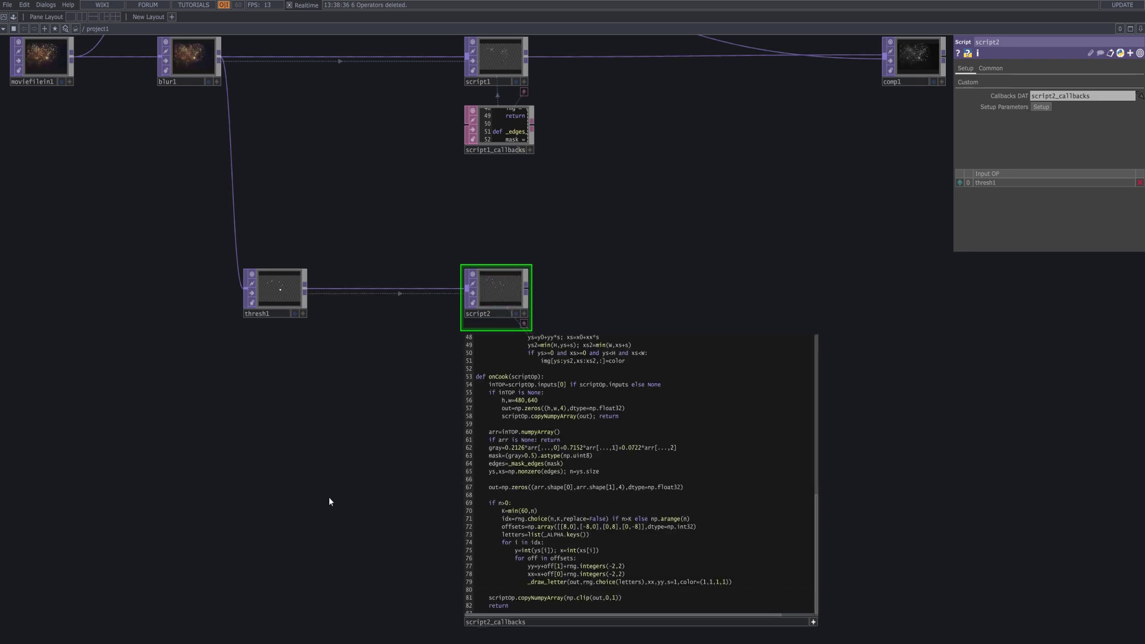
pyautogui.scroll(5, 732, 496)
pyautogui.click(516, 313)
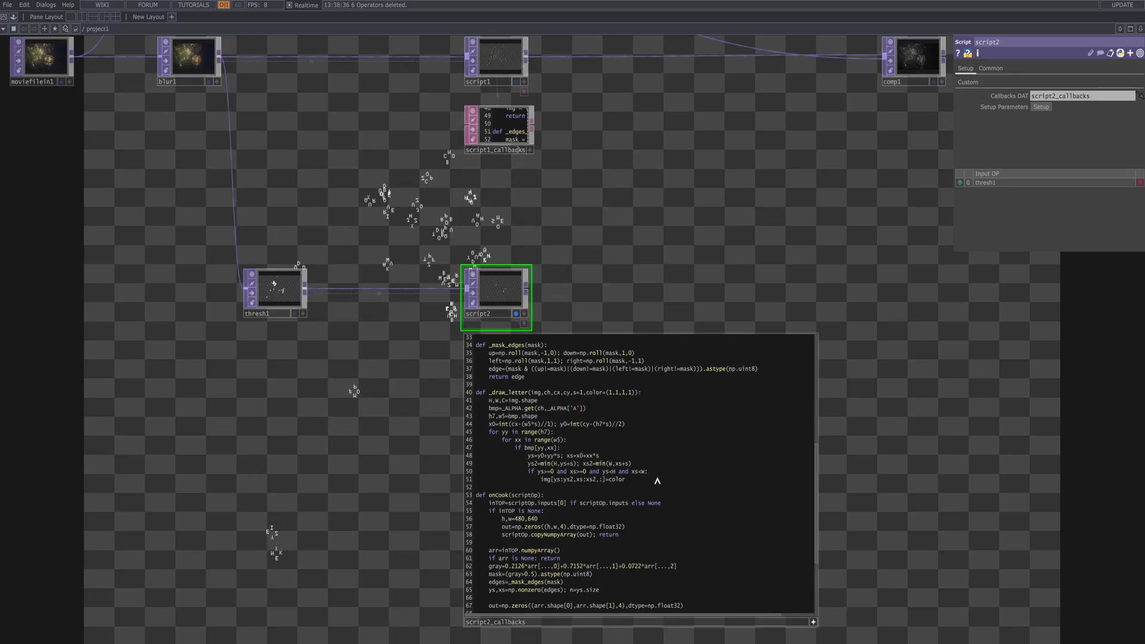
# Widen and heighten the script2_callbacks code viewer so full lines are readable
pyautogui.scroll(11, 717, 482)
pyautogui.moveTo(934, 425); pyautogui.dragTo(892, 197)
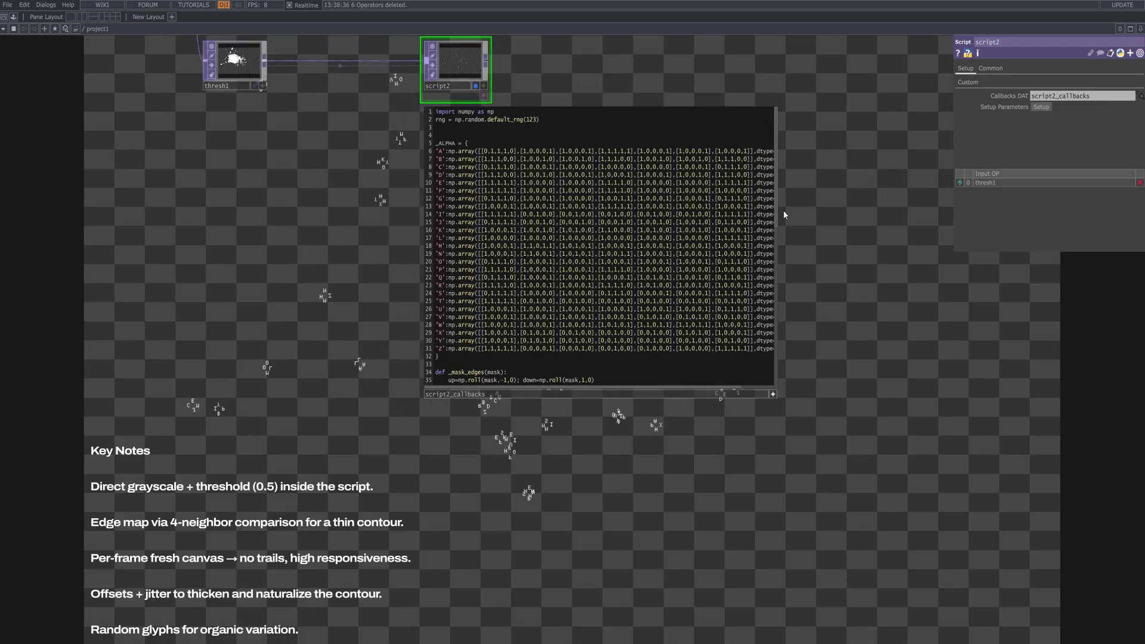
pyautogui.moveTo(778, 197); pyautogui.dragTo(767, 199)
pyautogui.moveTo(678, 213); pyautogui.dragTo(845, 210)
pyautogui.moveTo(623, 403); pyautogui.dragTo(646, 637)
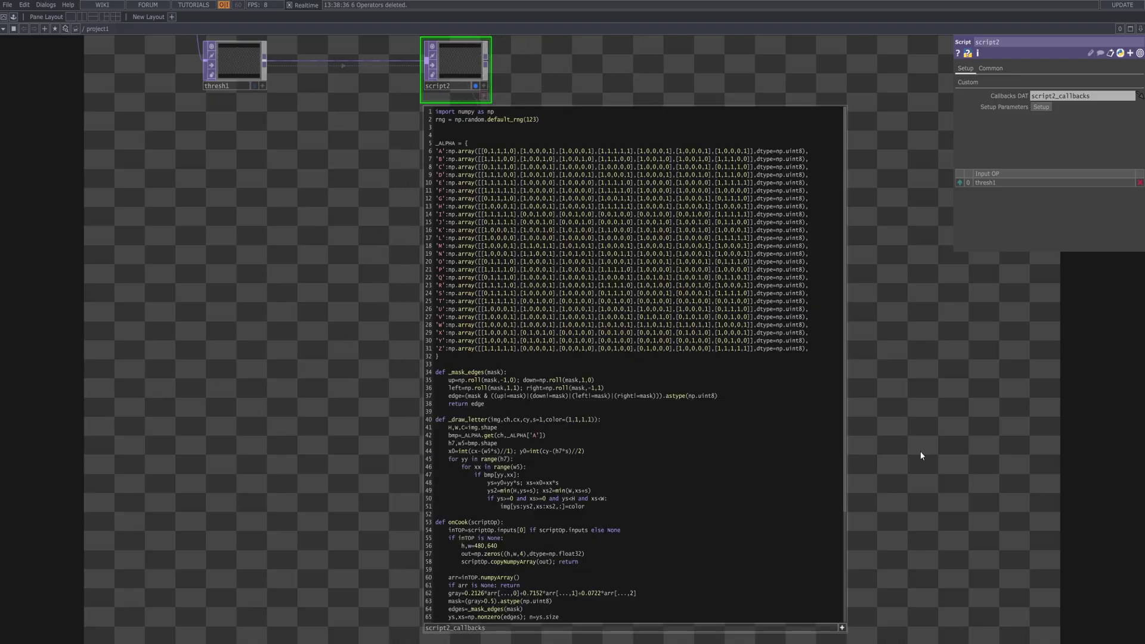
pyautogui.scroll(-3, 915, 386)
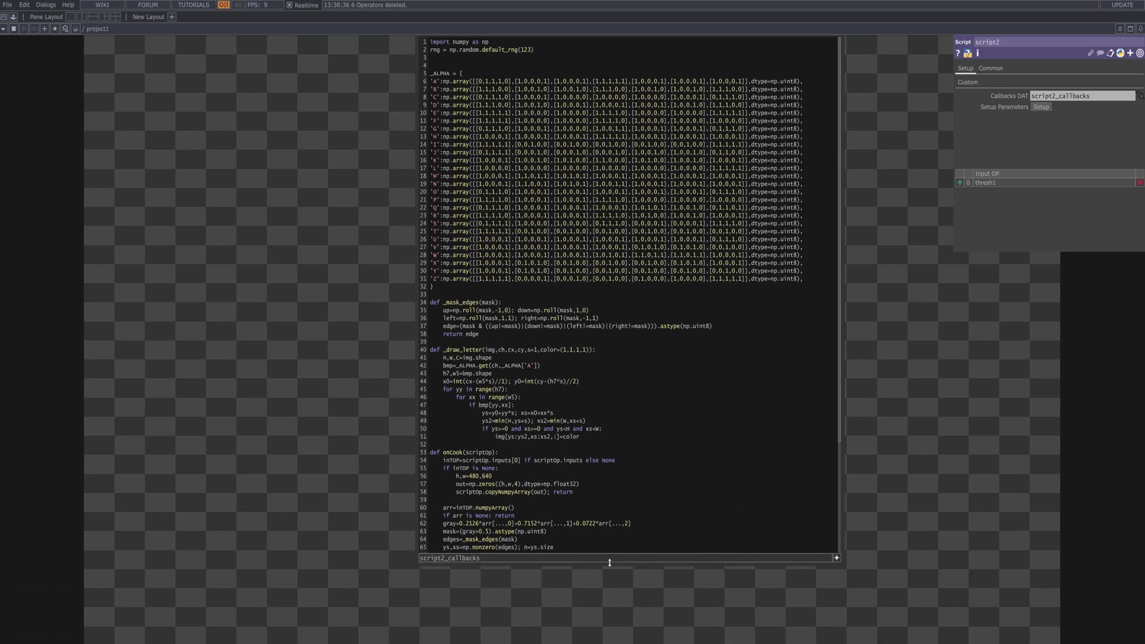
# Highlight the alphabet bitmap definitions, then the edge-detection, letter-drawing and cook functions to explain them
pyautogui.moveTo(610, 562); pyautogui.dragTo(621, 636)
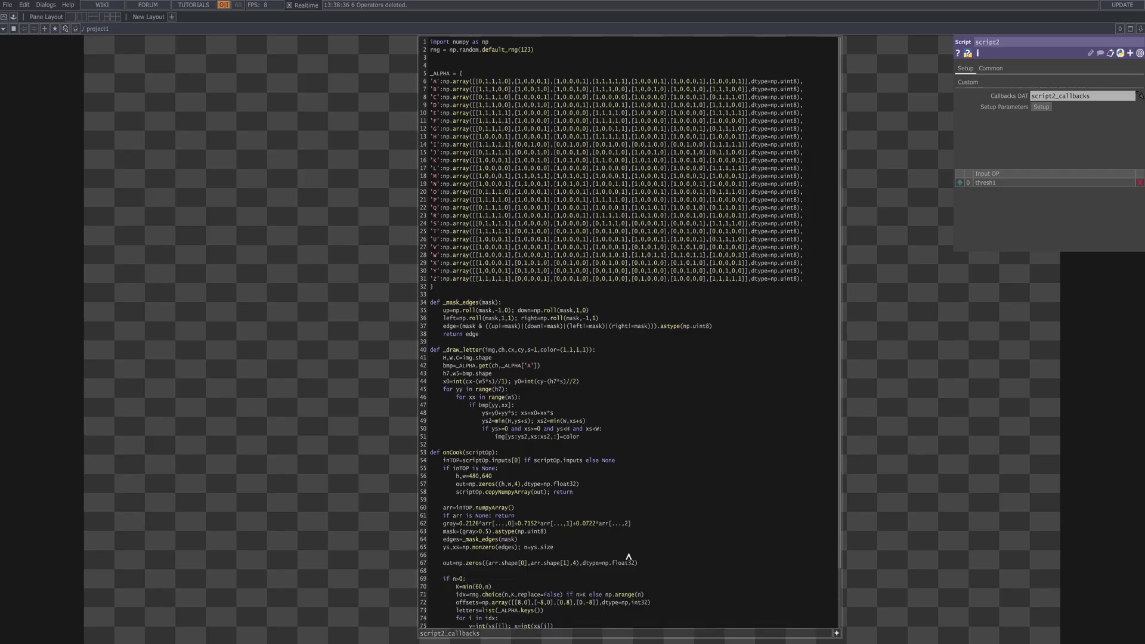
pyautogui.scroll(-3, 629, 557)
pyautogui.scroll(3, 628, 556)
pyautogui.moveTo(537, 50); pyautogui.dragTo(821, 309)
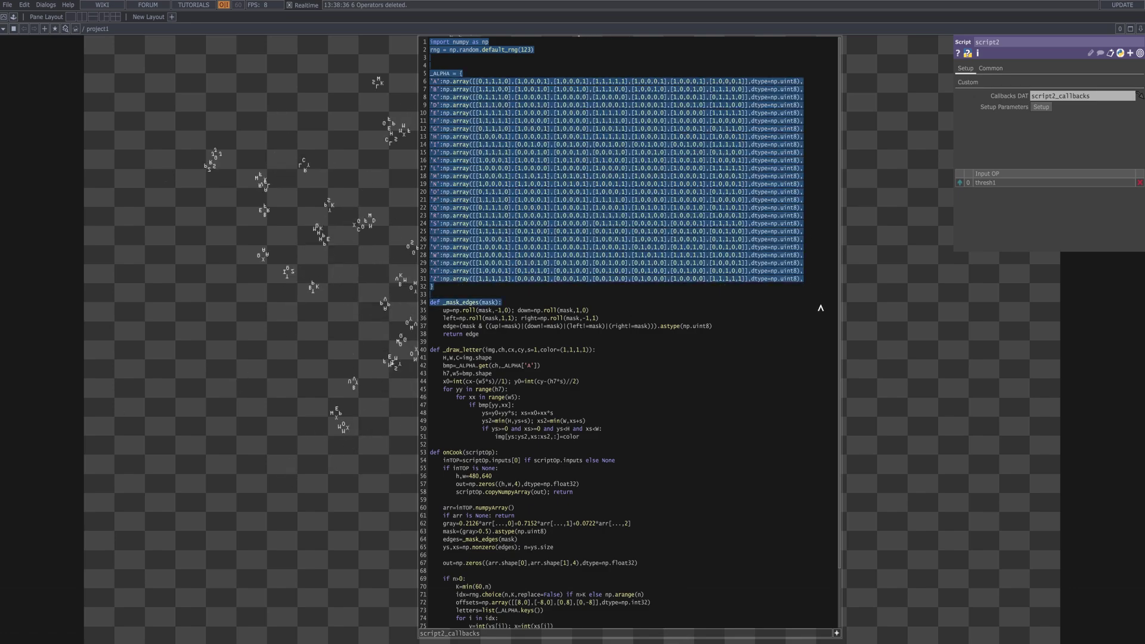
pyautogui.click(955, 328)
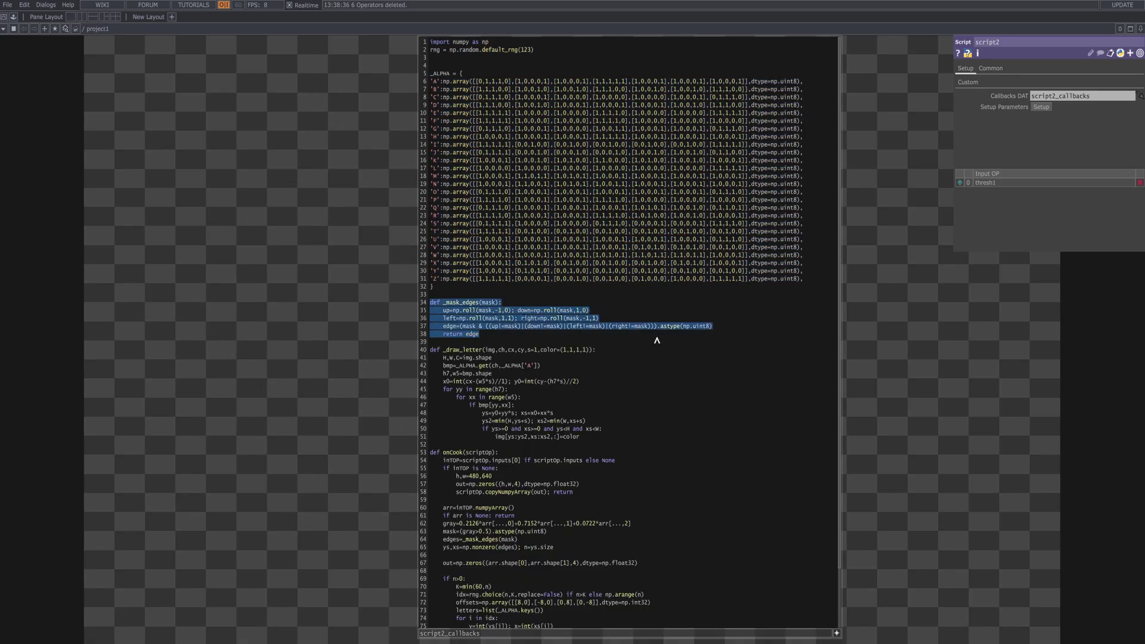
pyautogui.moveTo(694, 404); pyautogui.dragTo(706, 464)
pyautogui.moveTo(709, 515); pyautogui.dragTo(722, 635)
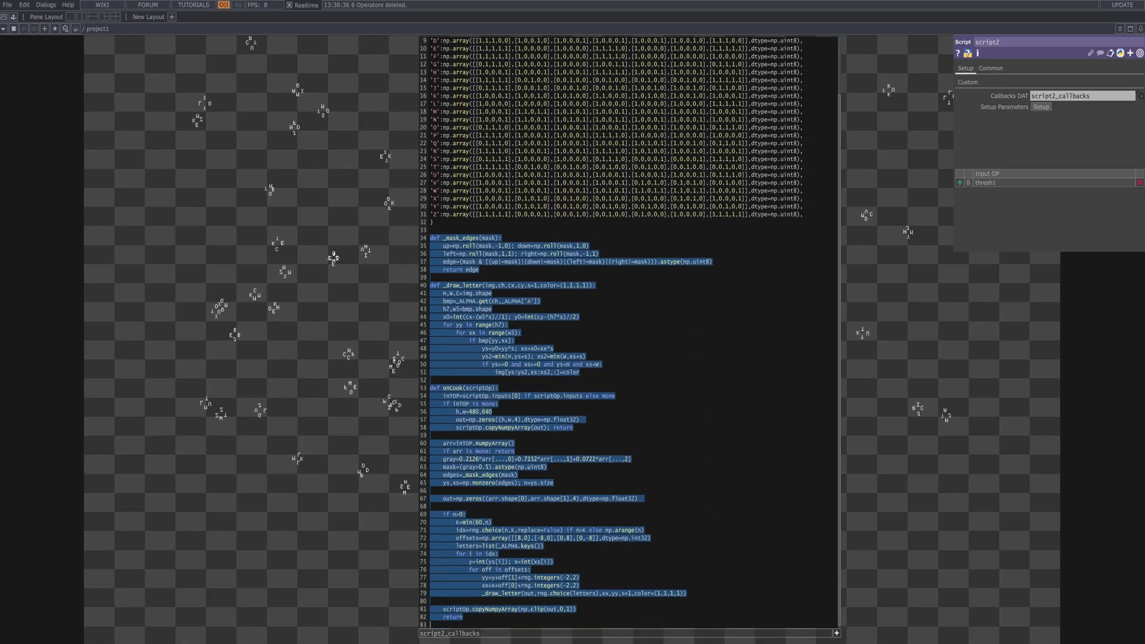
pyautogui.click(1012, 402)
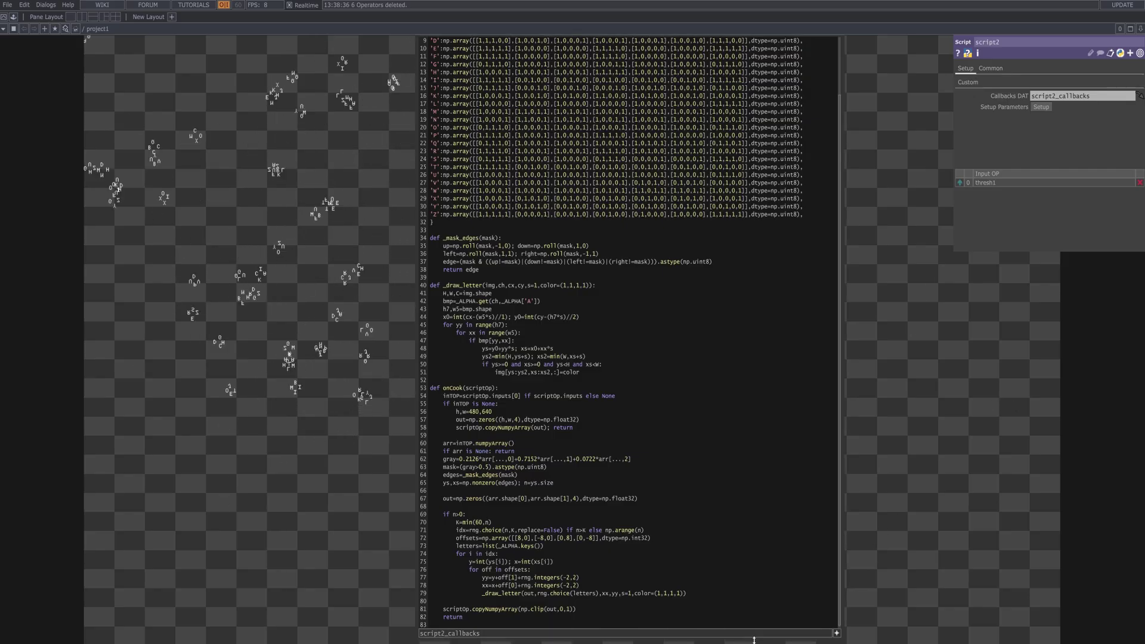
# Shrink the script2_callbacks code viewer to a few lines, revealing the scattered-letter backdrop
pyautogui.click(729, 619)
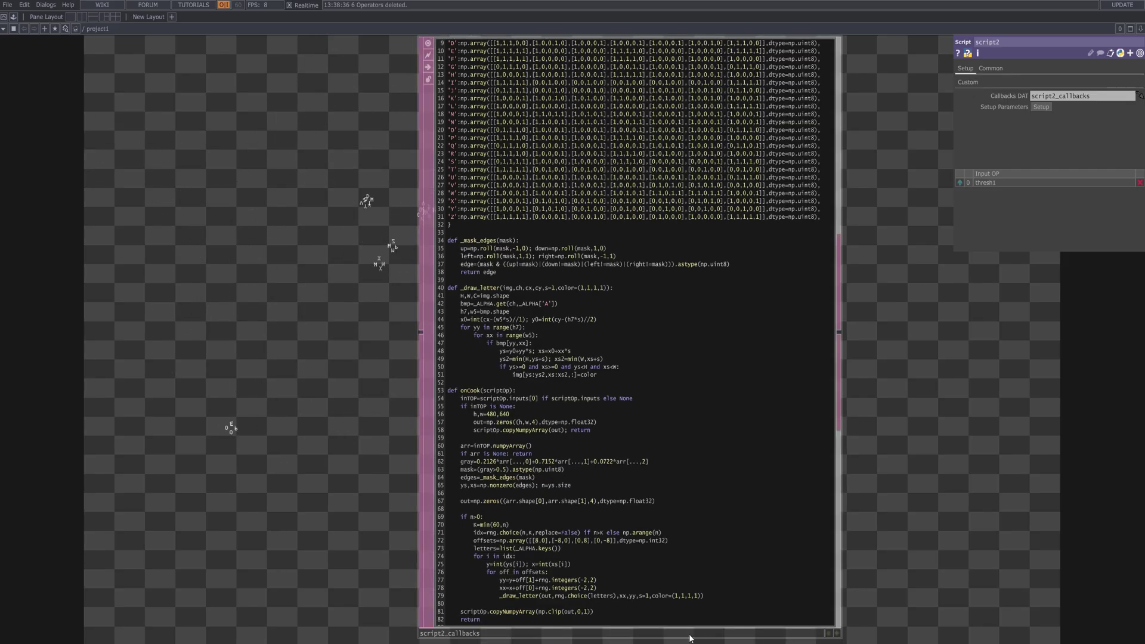
pyautogui.moveTo(691, 636); pyautogui.dragTo(680, 278)
pyautogui.moveTo(678, 196); pyautogui.dragTo(679, 121)
pyautogui.scroll(-4, 677, 141)
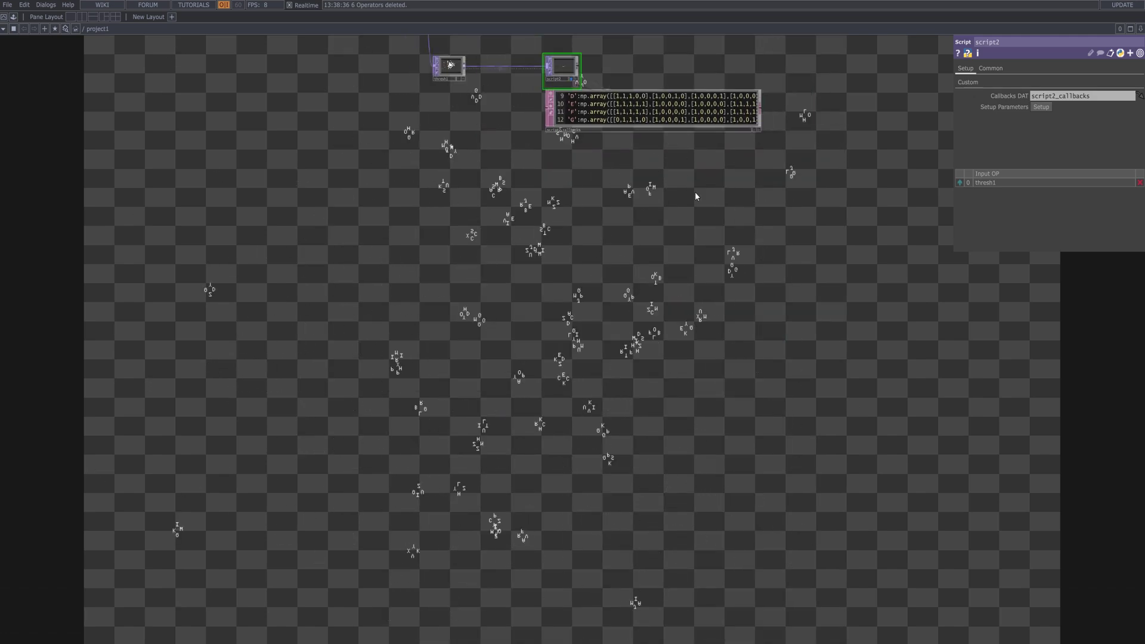
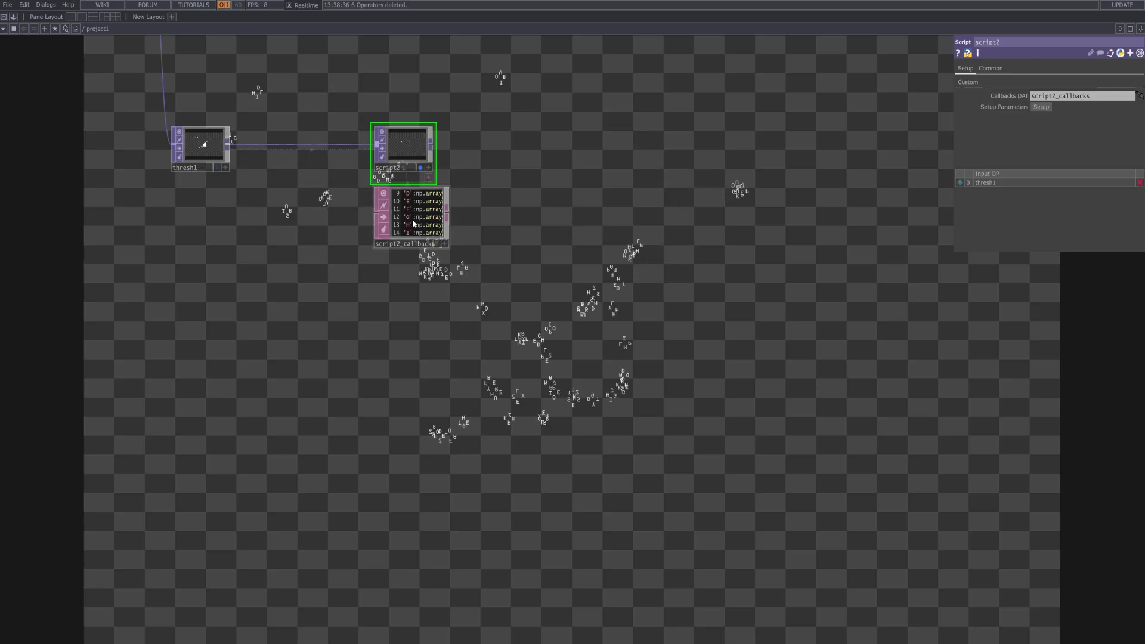
# Zoom out to the whole network and turn on script1's display flag beside script2's
pyautogui.scroll(-2, 517, 134)
pyautogui.moveTo(516, 95); pyautogui.dragTo(544, 289)
pyautogui.click(475, 199)
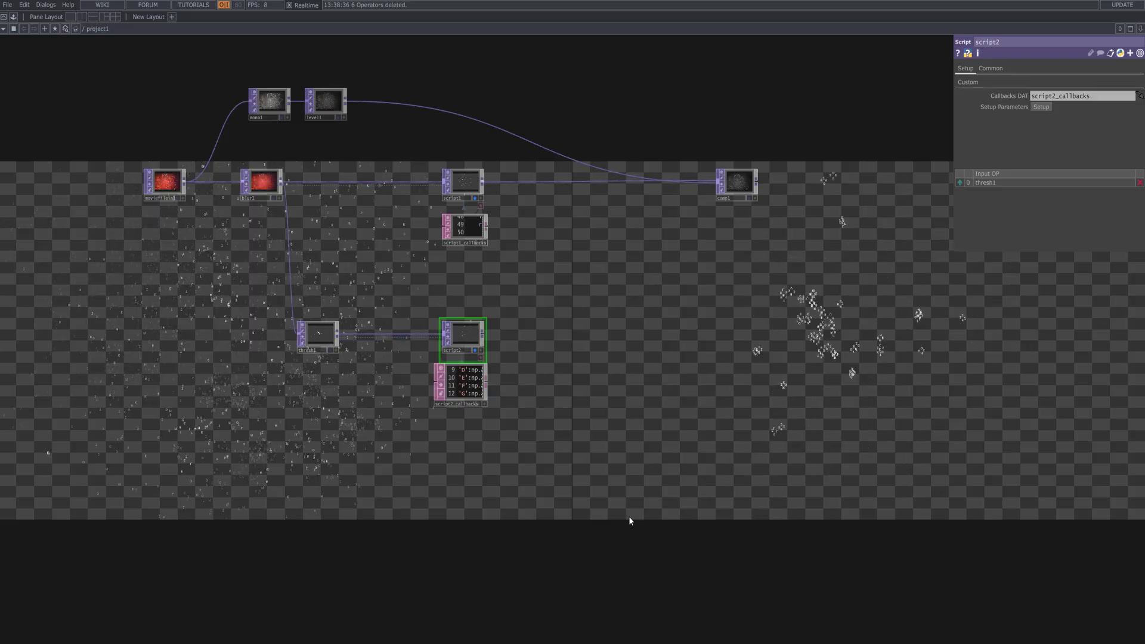
# Turn off the display flags of script1 and script2 and shift the network slightly left
pyautogui.click(476, 199)
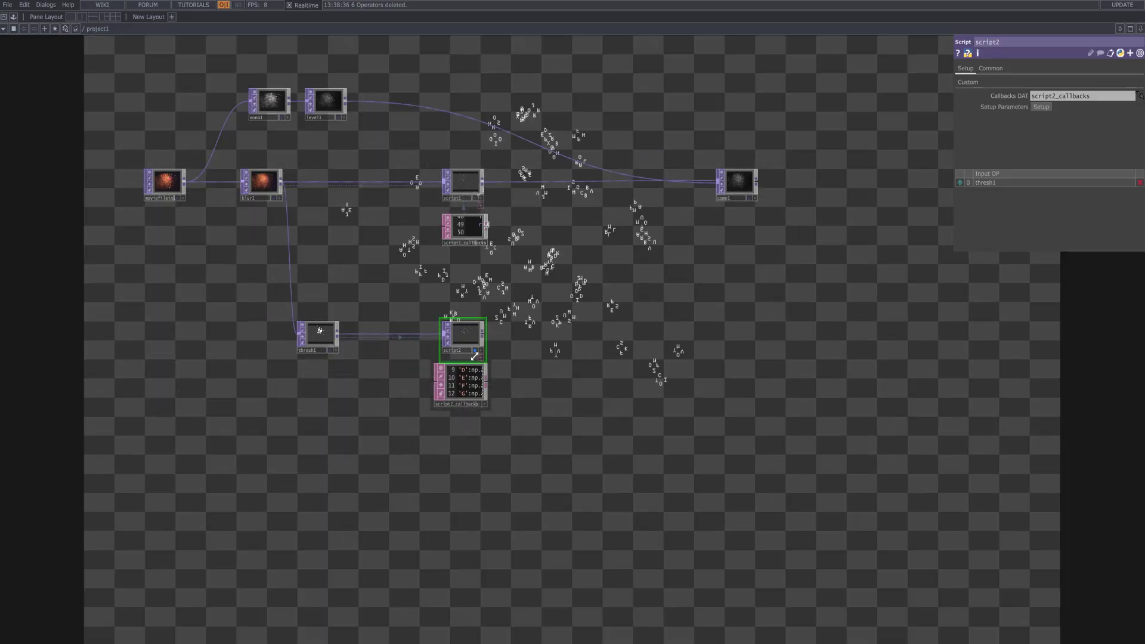
pyautogui.click(476, 351)
pyautogui.moveTo(574, 391); pyautogui.dragTo(556, 391)
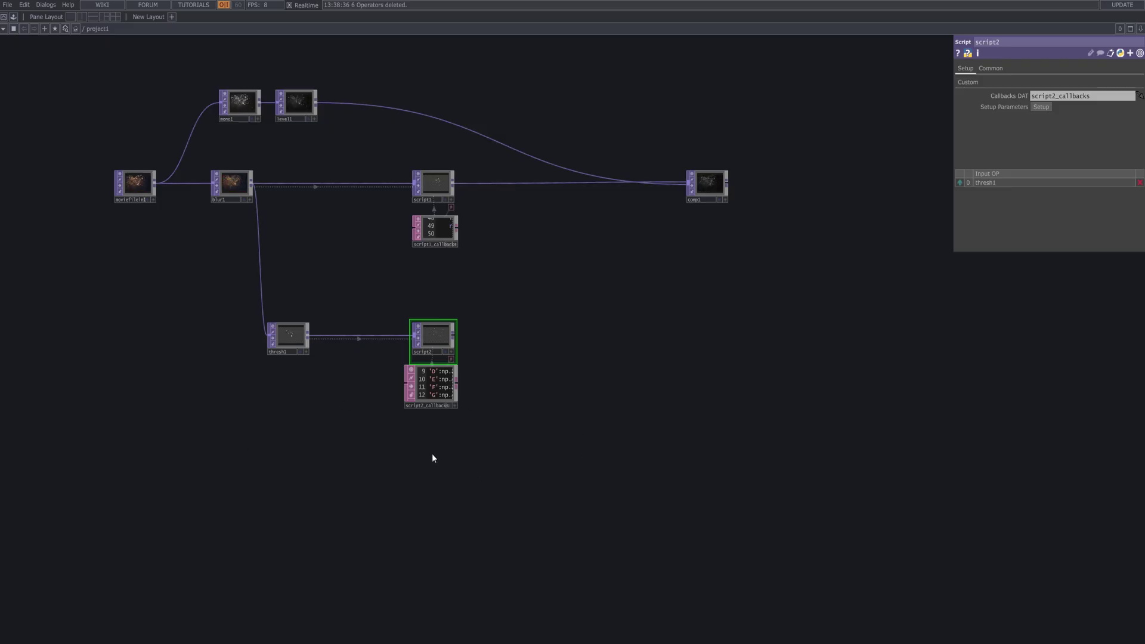
# Create a Script TOP, script3, below script2 and feed it from thresh1
pyautogui.press('Tab')
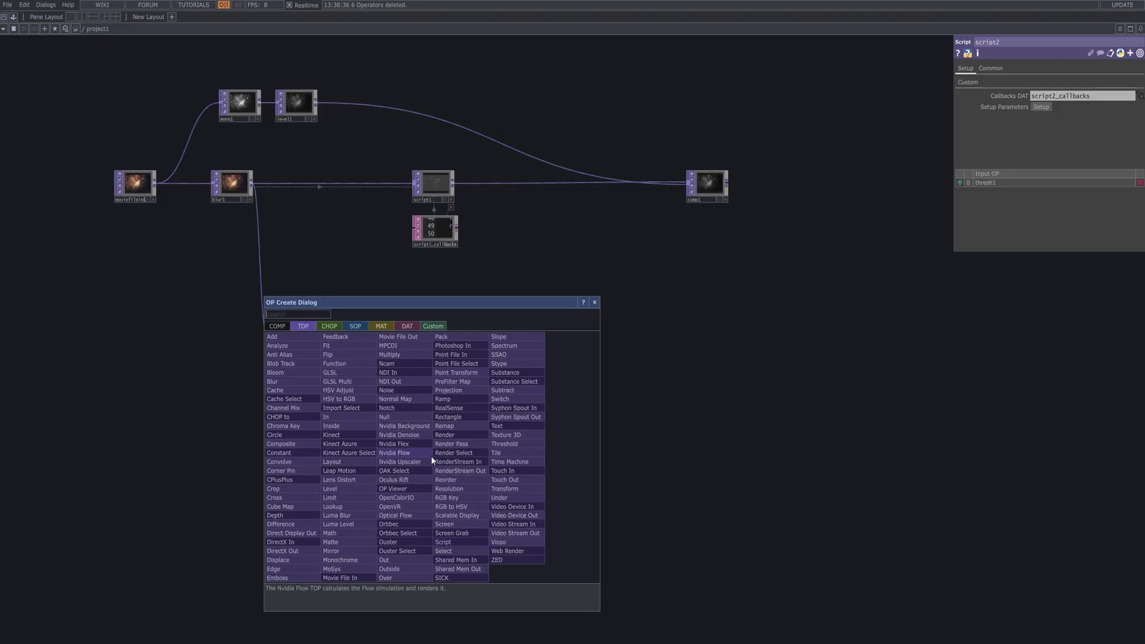
pyautogui.click(468, 549)
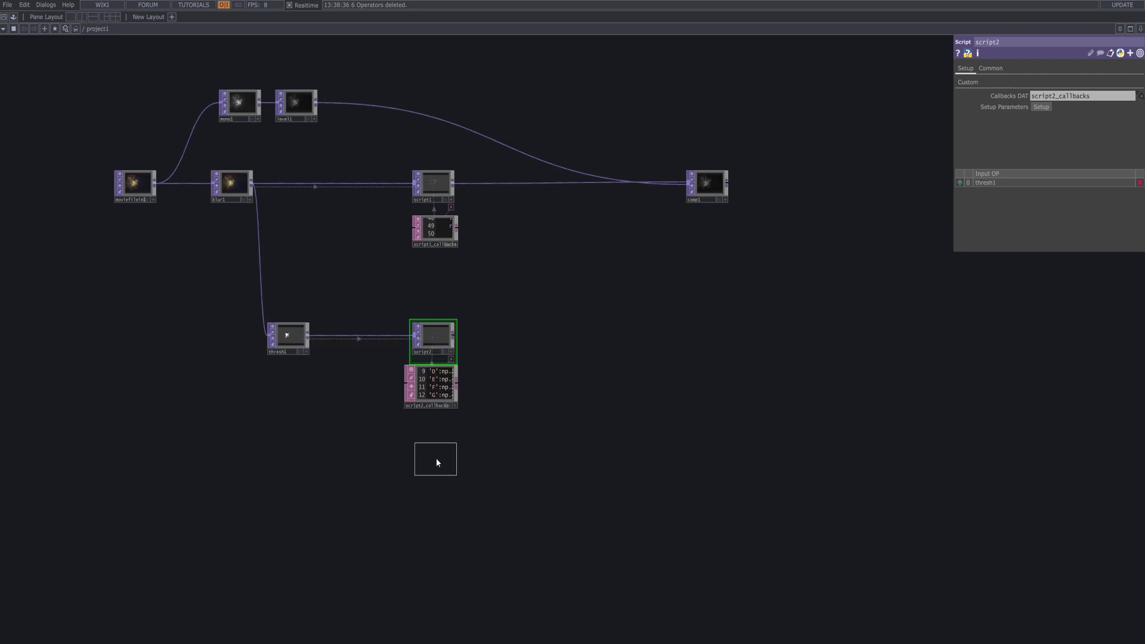
pyautogui.click(436, 460)
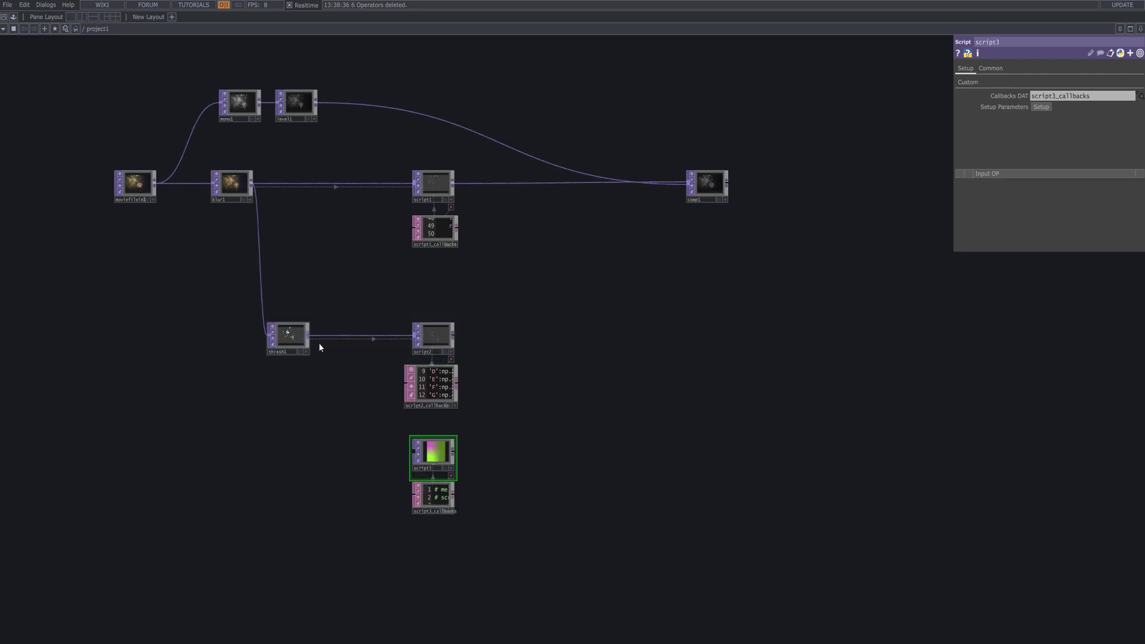
pyautogui.click(413, 467)
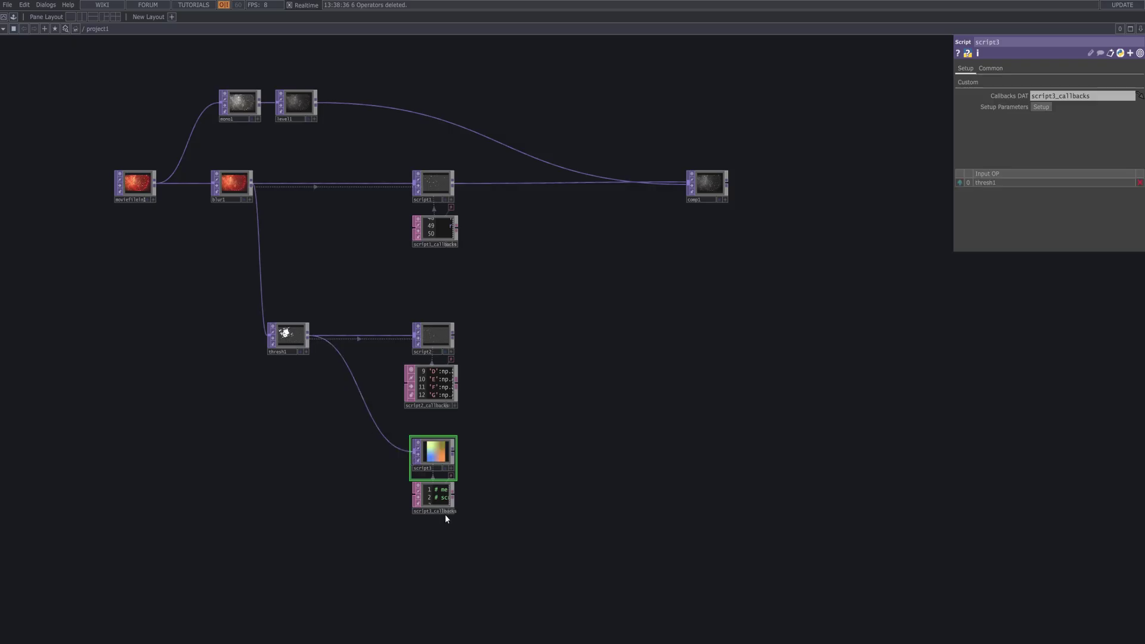
# Enlarge the script3_callbacks viewer to show its default code and place it under script3
pyautogui.scroll(-5, 499, 366)
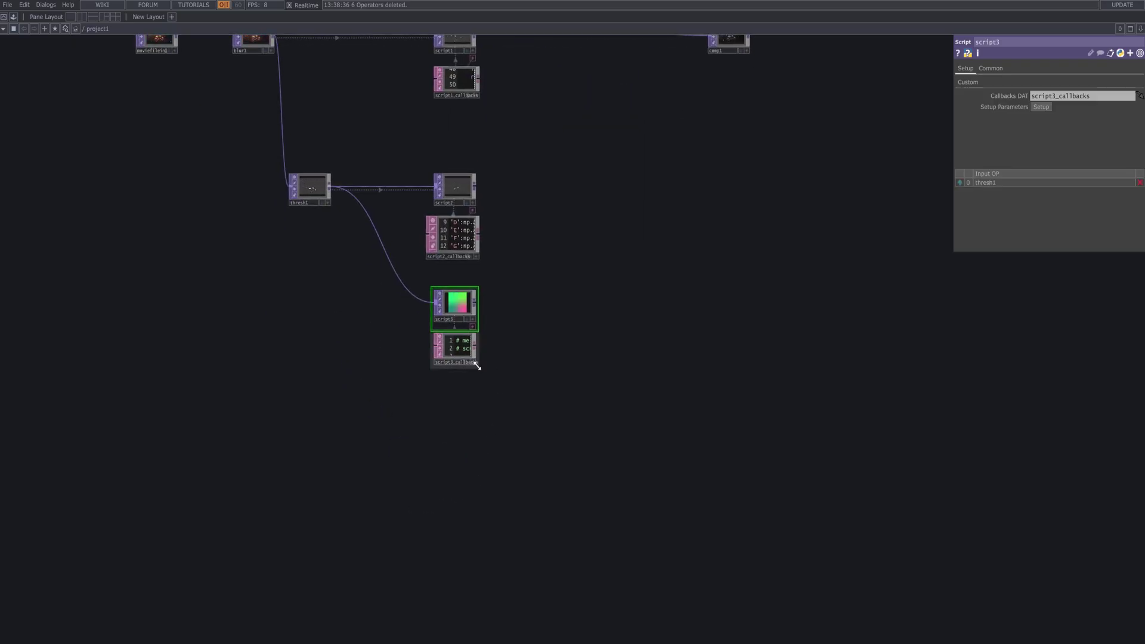
pyautogui.moveTo(476, 362); pyautogui.dragTo(806, 614)
pyautogui.moveTo(516, 507)
pyautogui.mouseDown()
pyautogui.moveTo(411, 314)
pyautogui.moveTo(495, 542)
pyautogui.moveTo(499, 510)
pyautogui.mouseUp()
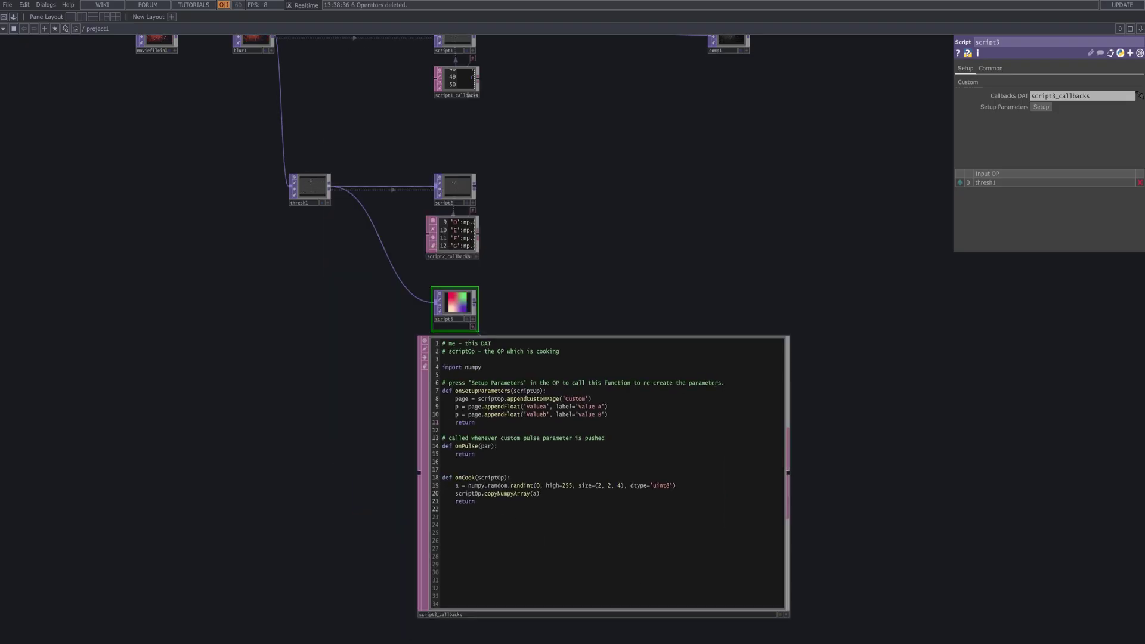
# Replace script3's default callback code with the pasted line-drawing script and display its output behind the network
pyautogui.click(786, 613)
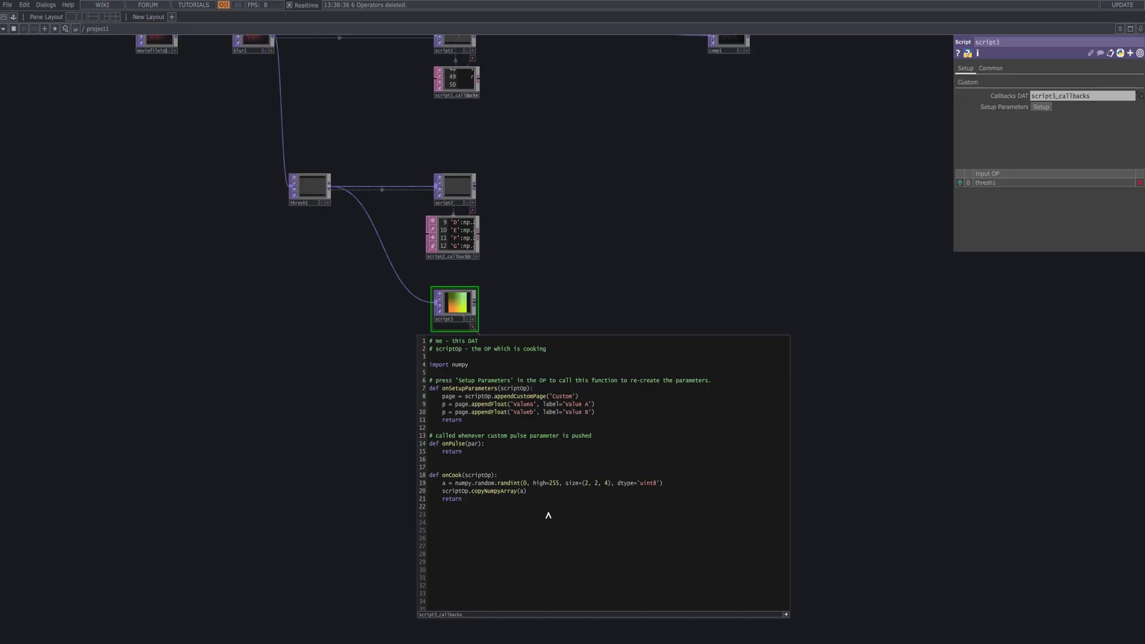
pyautogui.moveTo(547, 514); pyautogui.dragTo(363, 262)
pyautogui.press('BackSpace')
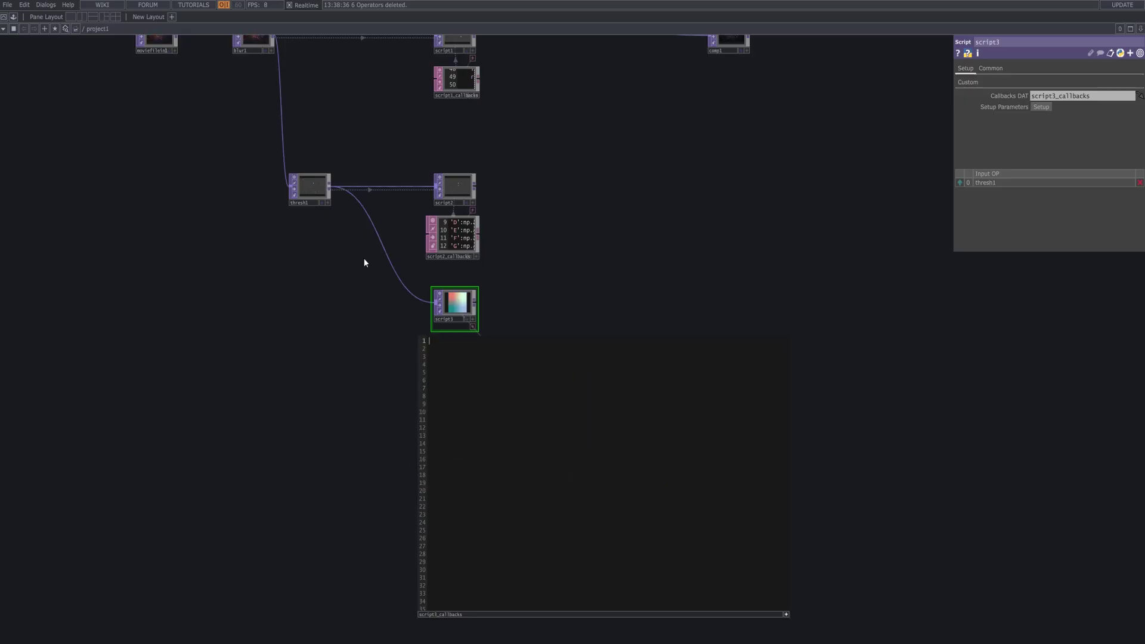
pyautogui.hotkey('ctrl', 'v')
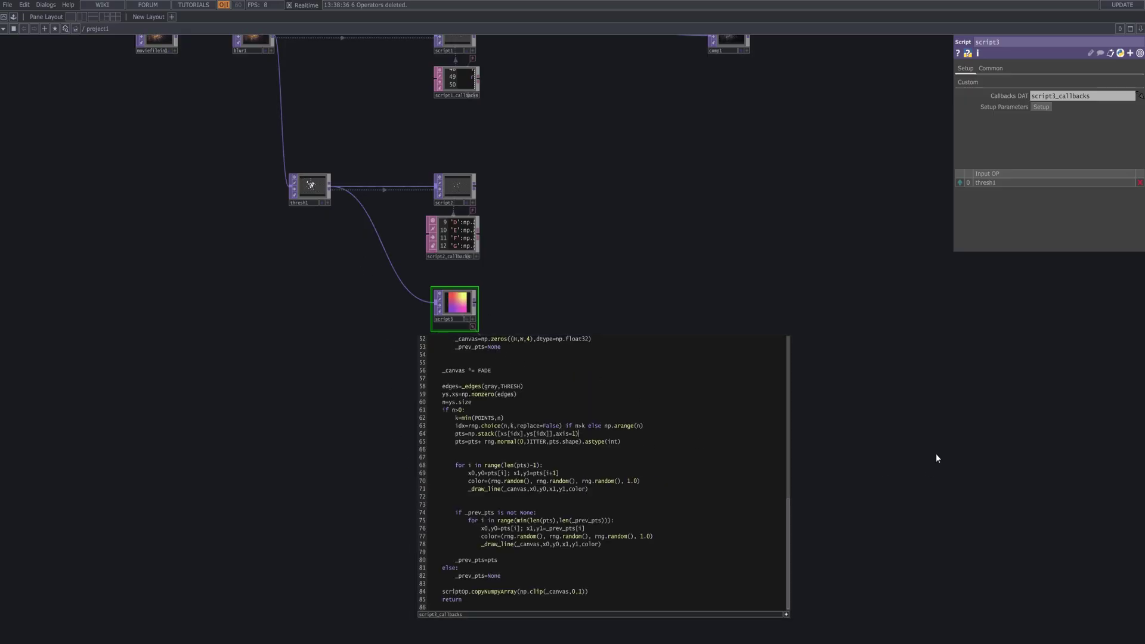
pyautogui.click(468, 318)
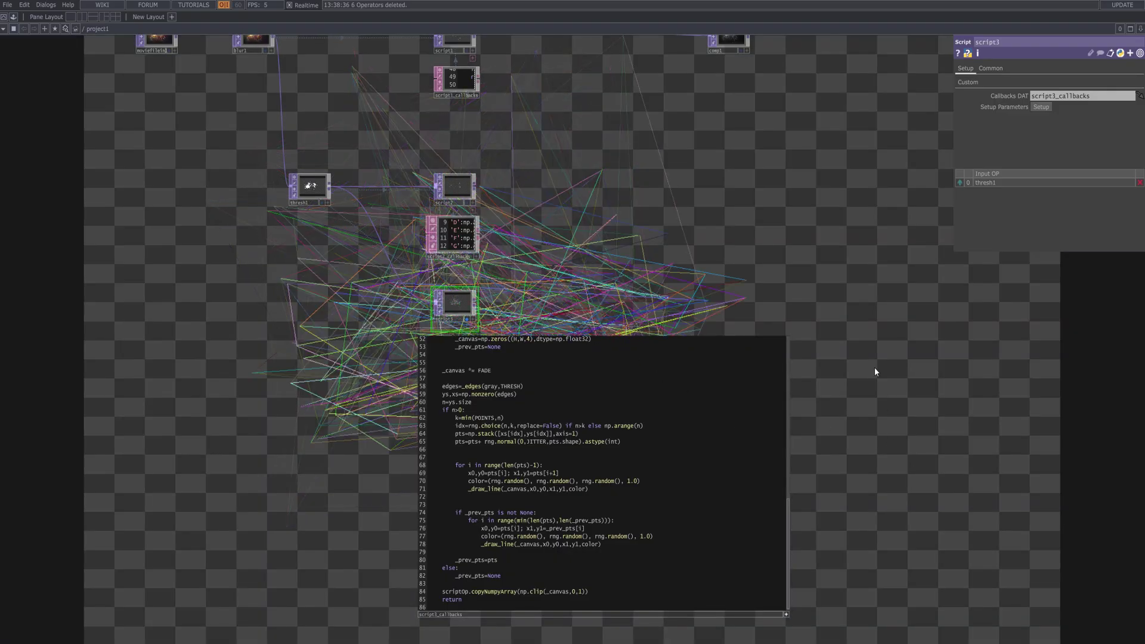
# Move the script3_callbacks code viewer higher and stretch it taller
pyautogui.moveTo(874, 368); pyautogui.dragTo(851, 225)
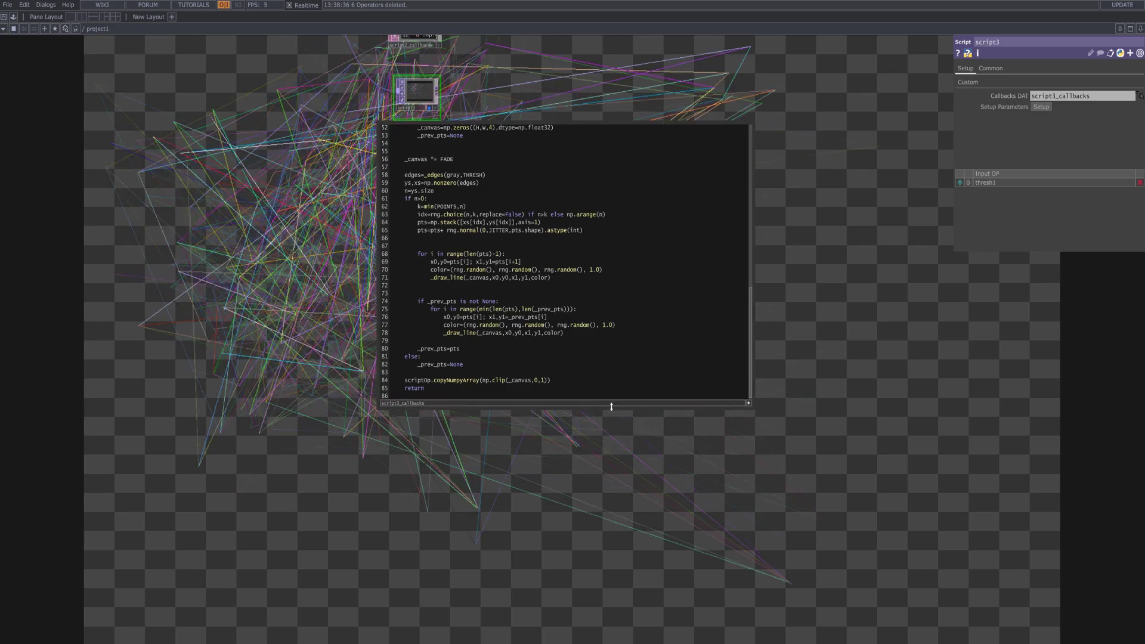
pyautogui.moveTo(608, 404)
pyautogui.mouseDown()
pyautogui.moveTo(608, 567)
pyautogui.moveTo(591, 417)
pyautogui.mouseUp()
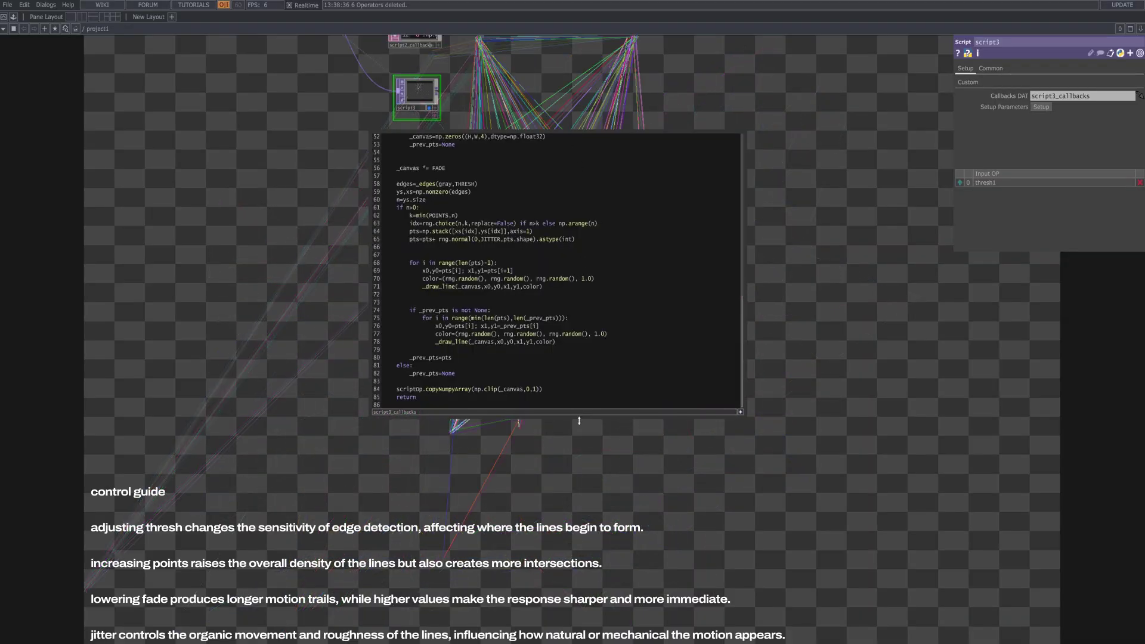
pyautogui.moveTo(578, 417); pyautogui.dragTo(570, 639)
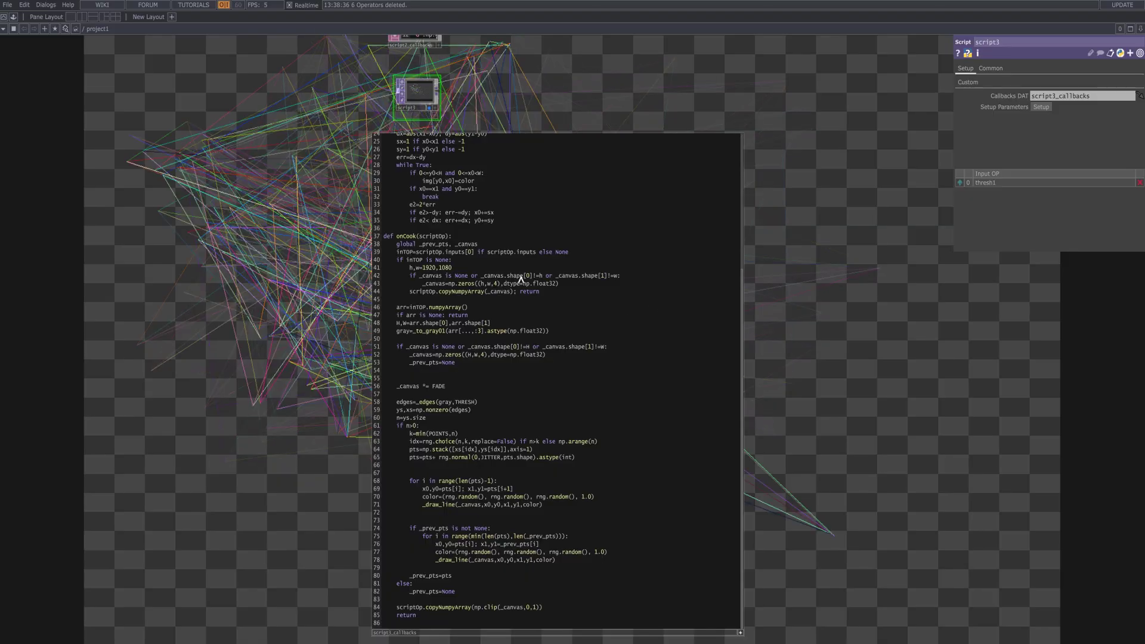
# Highlight the import/setup lines and the THRESH, POINTS, FADE and JITTER settings
pyautogui.scroll(8, 520, 278)
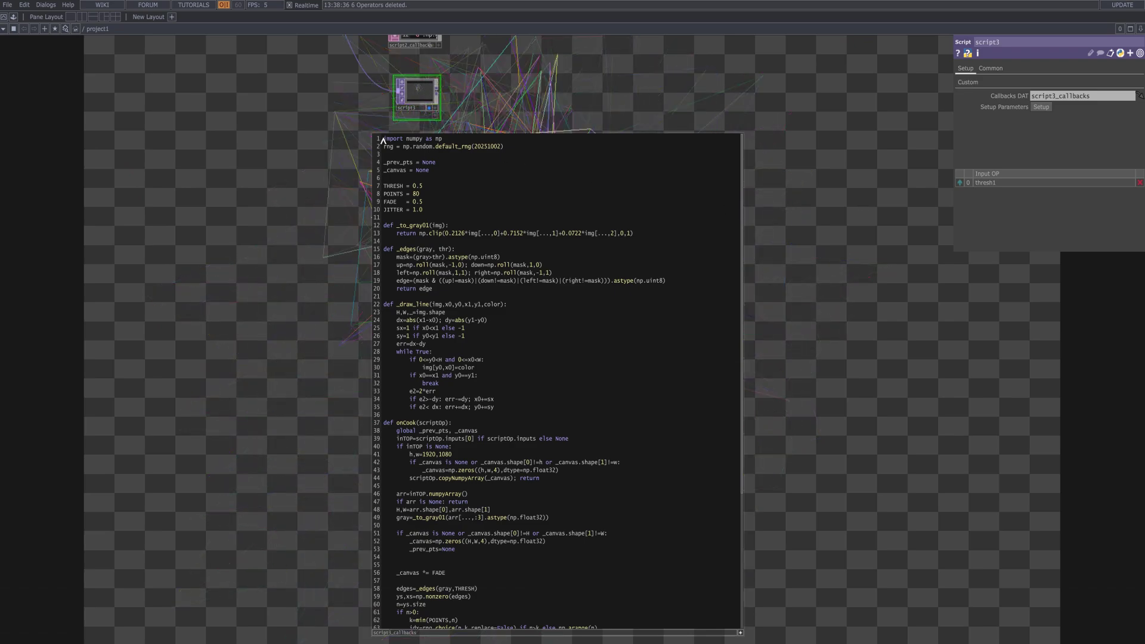
pyautogui.moveTo(383, 139); pyautogui.dragTo(513, 174)
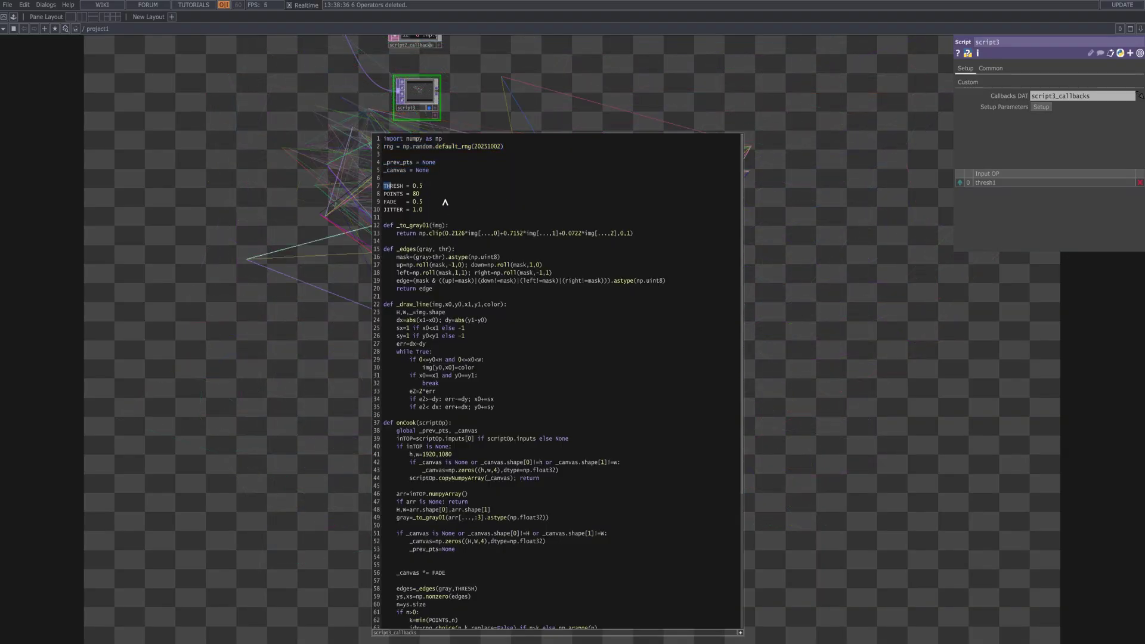
pyautogui.moveTo(445, 202); pyautogui.dragTo(453, 220)
pyautogui.click(525, 291)
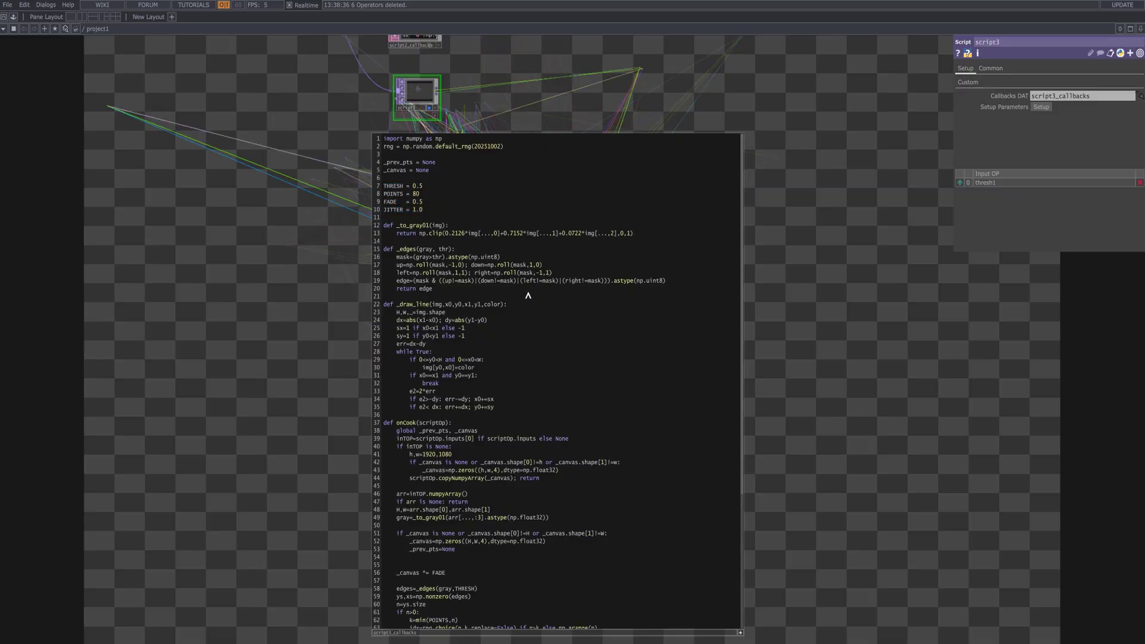
# Highlight the point-sampling lines 62–67 and the line-drawing code, then hide script3's background output
pyautogui.scroll(-3, 528, 295)
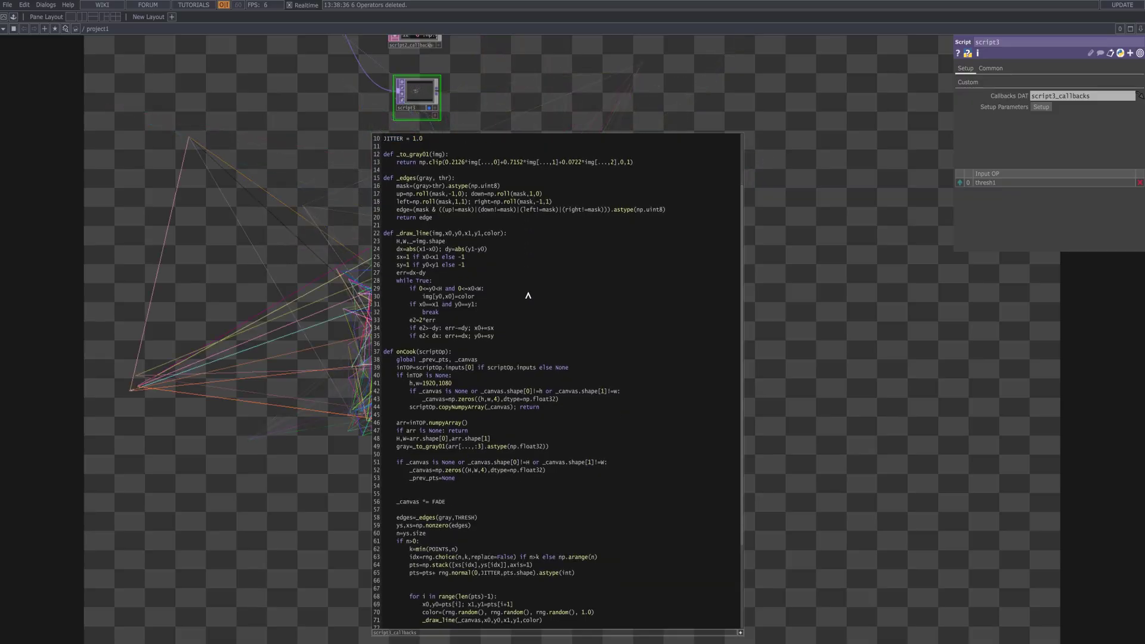
pyautogui.scroll(3, 527, 295)
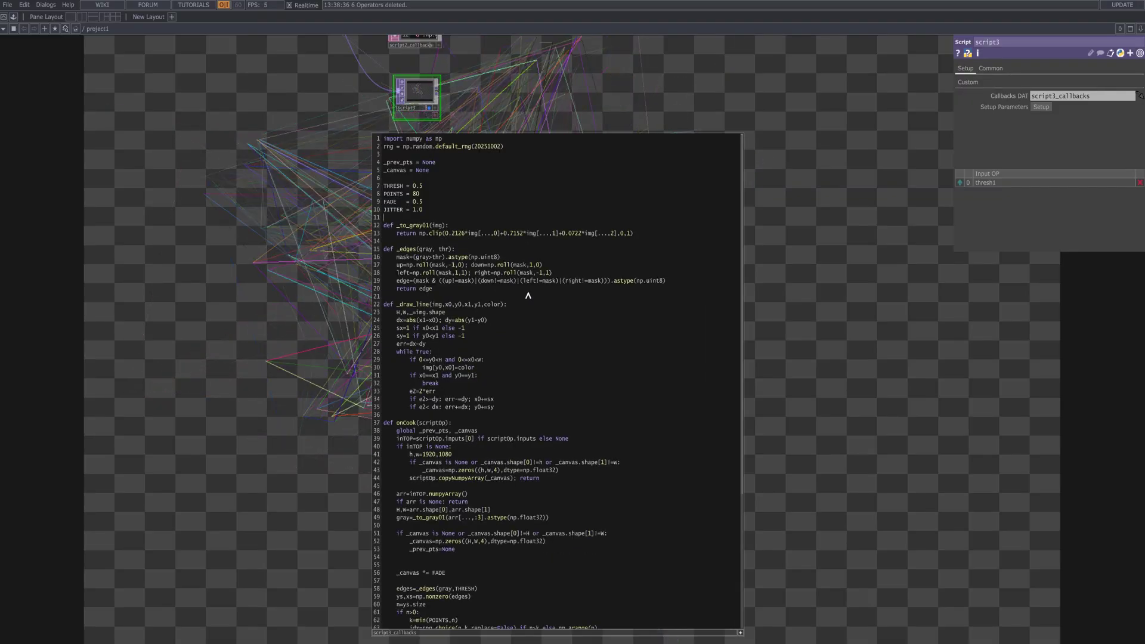
pyautogui.scroll(-8, 528, 295)
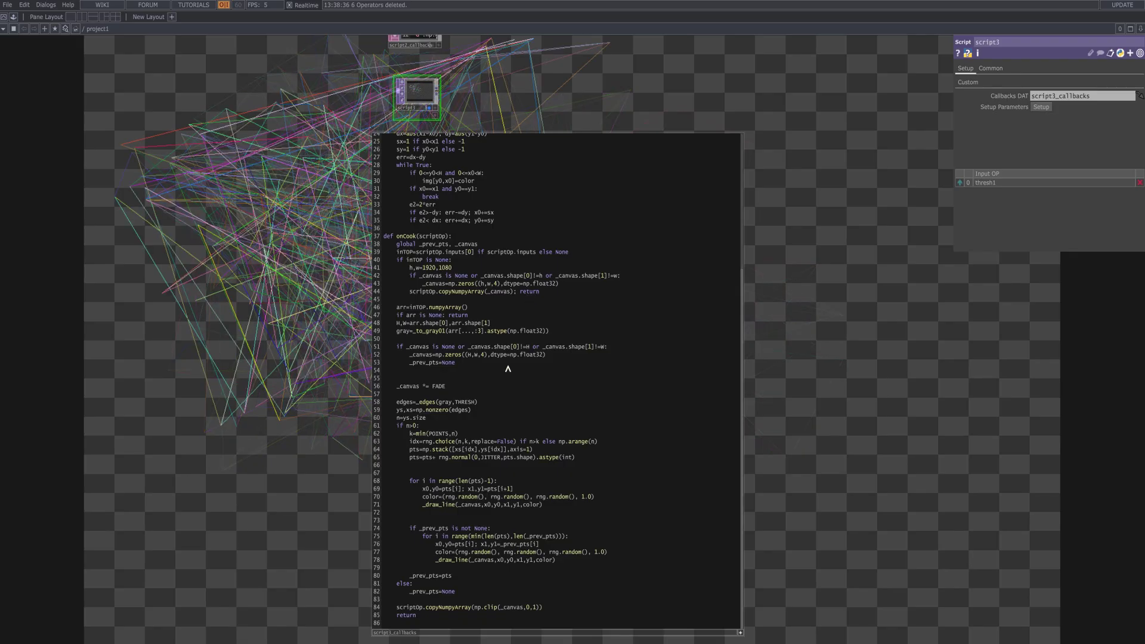
pyautogui.moveTo(410, 434); pyautogui.dragTo(407, 473)
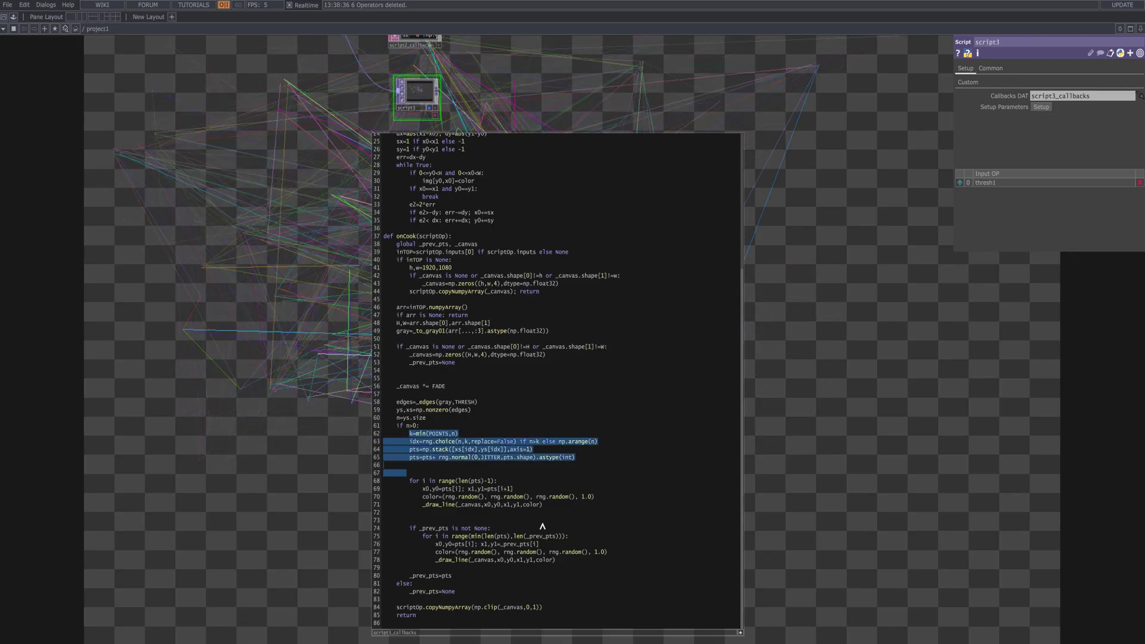
pyautogui.moveTo(542, 526); pyautogui.dragTo(592, 630)
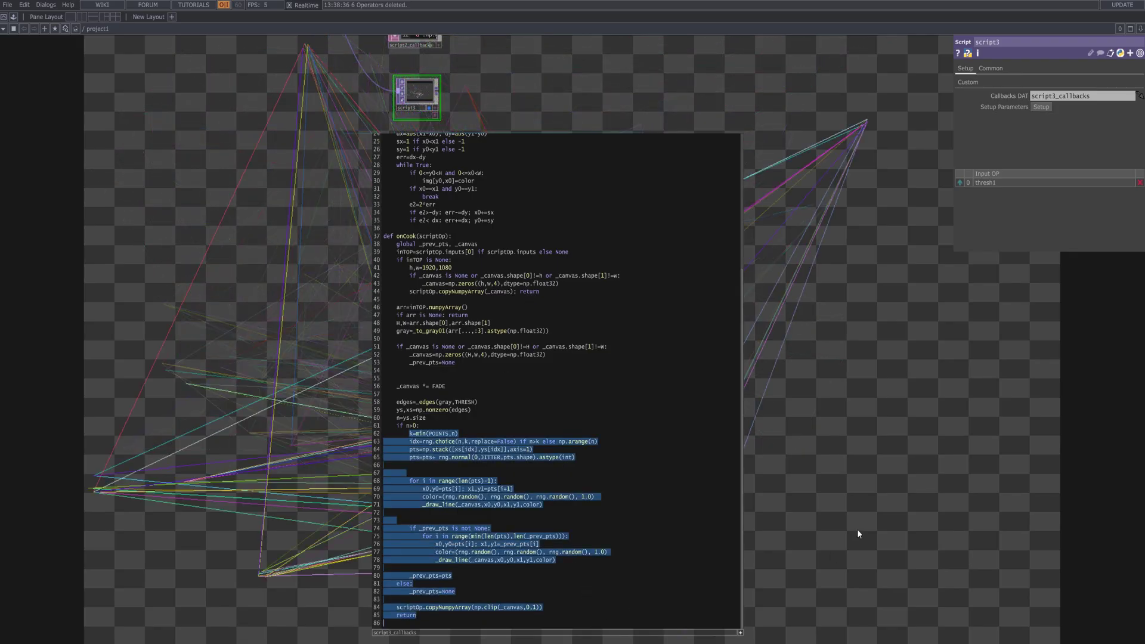
pyautogui.click(857, 530)
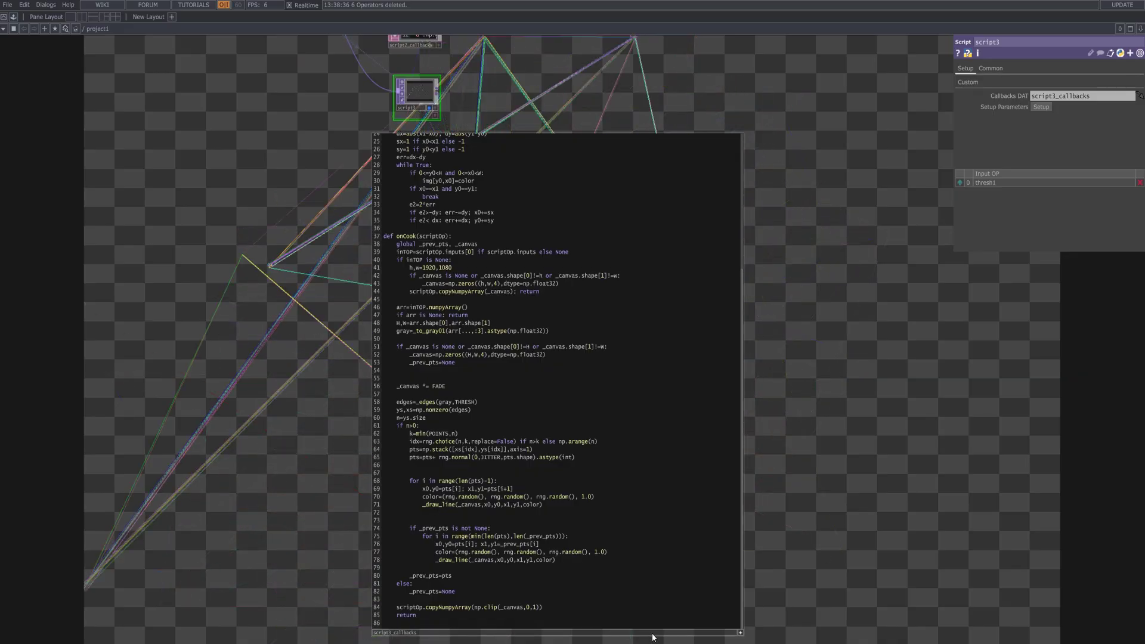
pyautogui.click(428, 111)
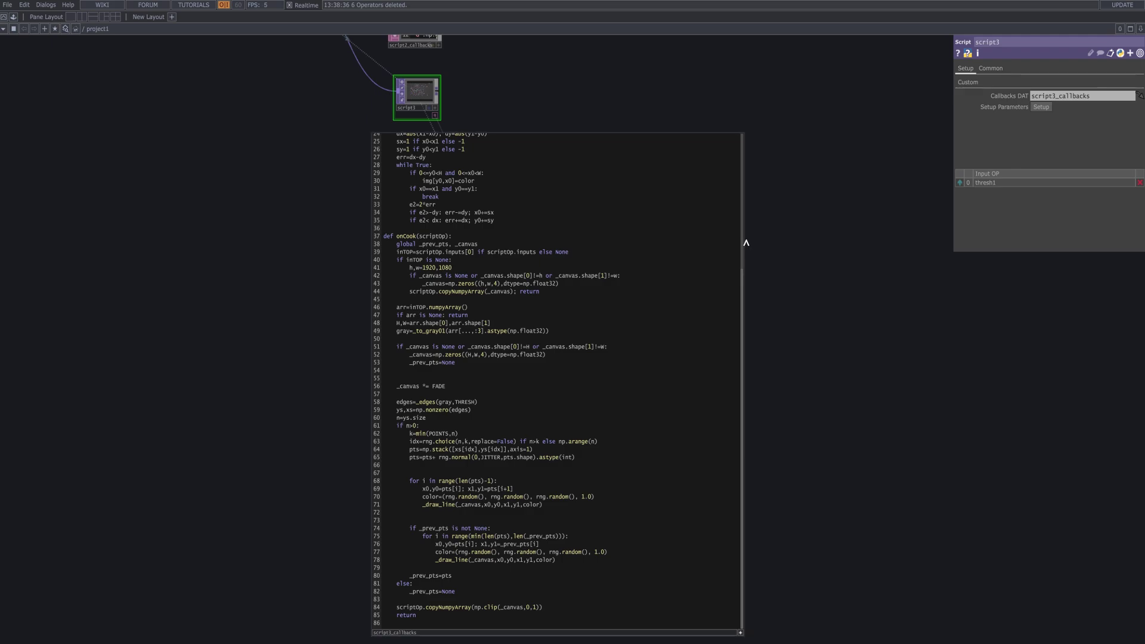
# Shrink the script3_callbacks code view narrower and shorter
pyautogui.moveTo(743, 275); pyautogui.dragTo(473, 206)
pyautogui.moveTo(409, 638); pyautogui.dragTo(439, 203)
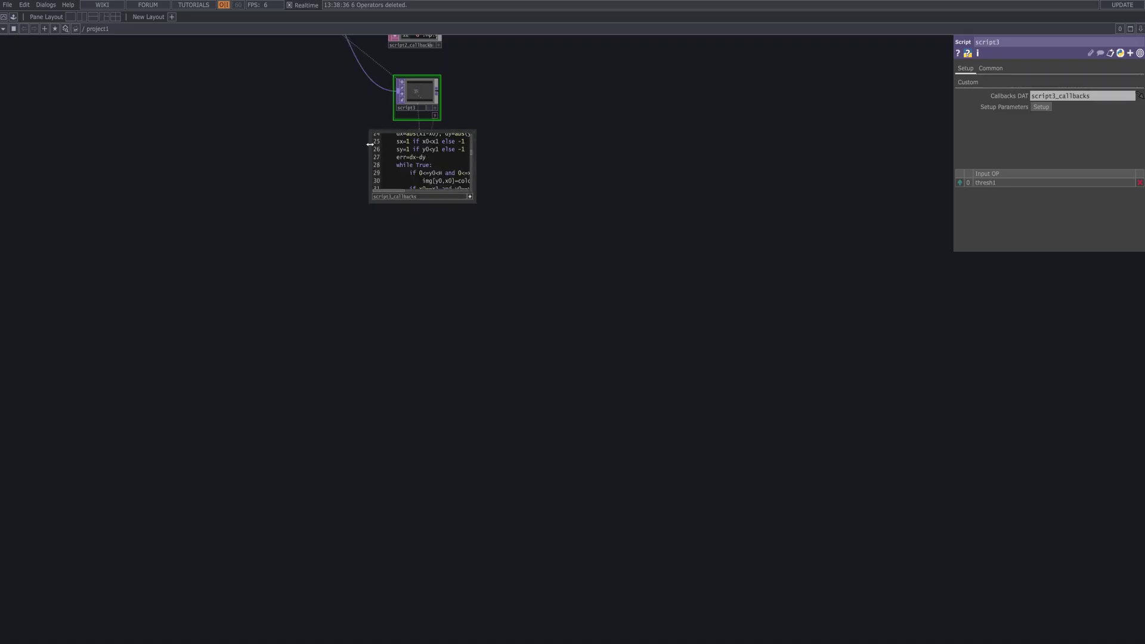
pyautogui.moveTo(369, 145); pyautogui.dragTo(386, 147)
# Wire both script2's and script3's outputs into comp1
pyautogui.moveTo(571, 217); pyautogui.dragTo(556, 477)
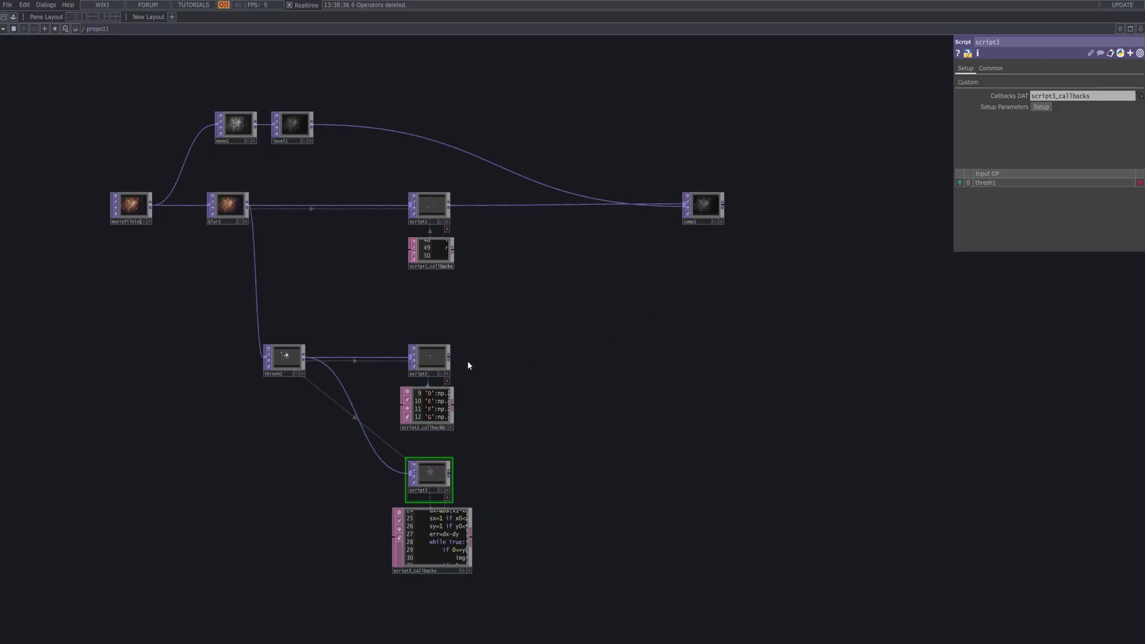
pyautogui.moveTo(450, 356); pyautogui.dragTo(685, 210)
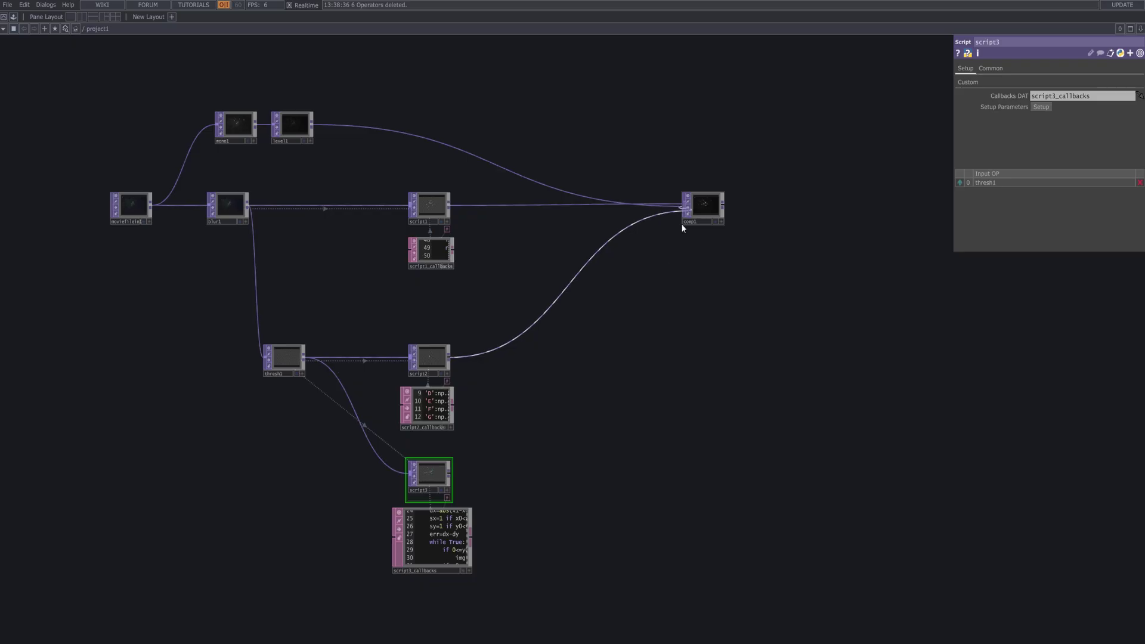
pyautogui.moveTo(458, 469); pyautogui.dragTo(686, 206)
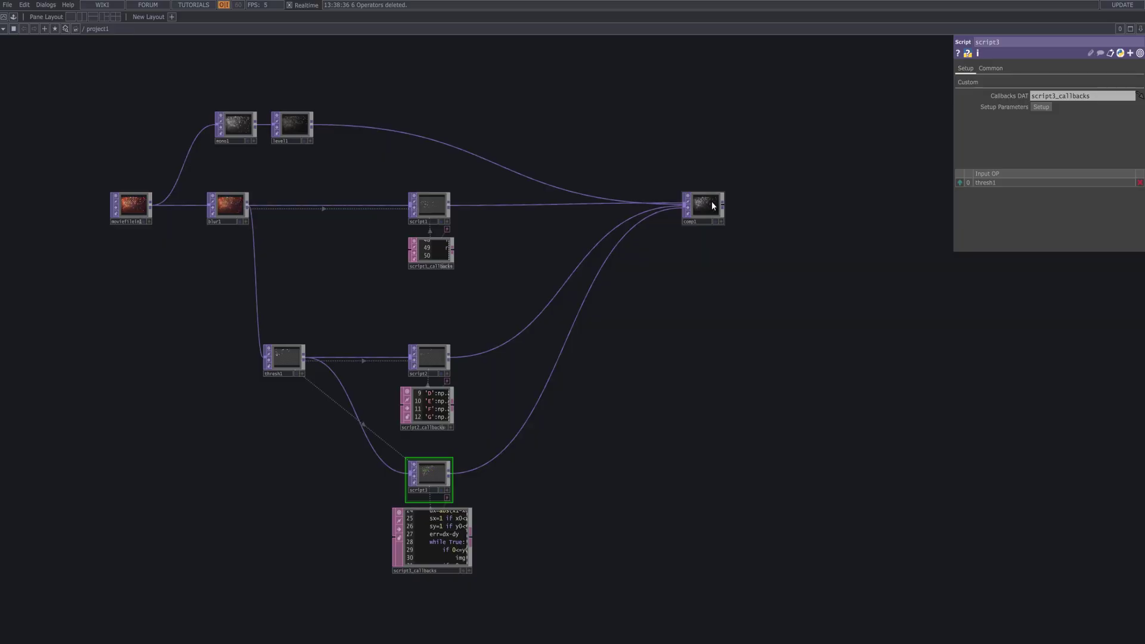
# Move script3 up to comp1's second input, giving the order script1, script3, level1, script2
pyautogui.click(709, 206)
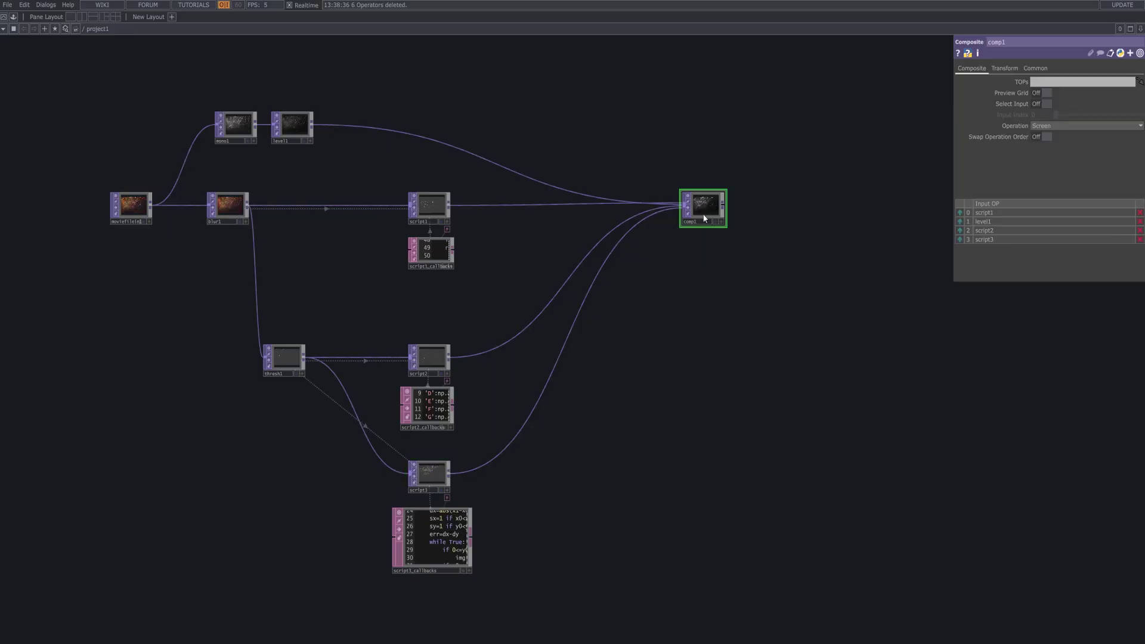
pyautogui.click(961, 239)
pyautogui.click(960, 232)
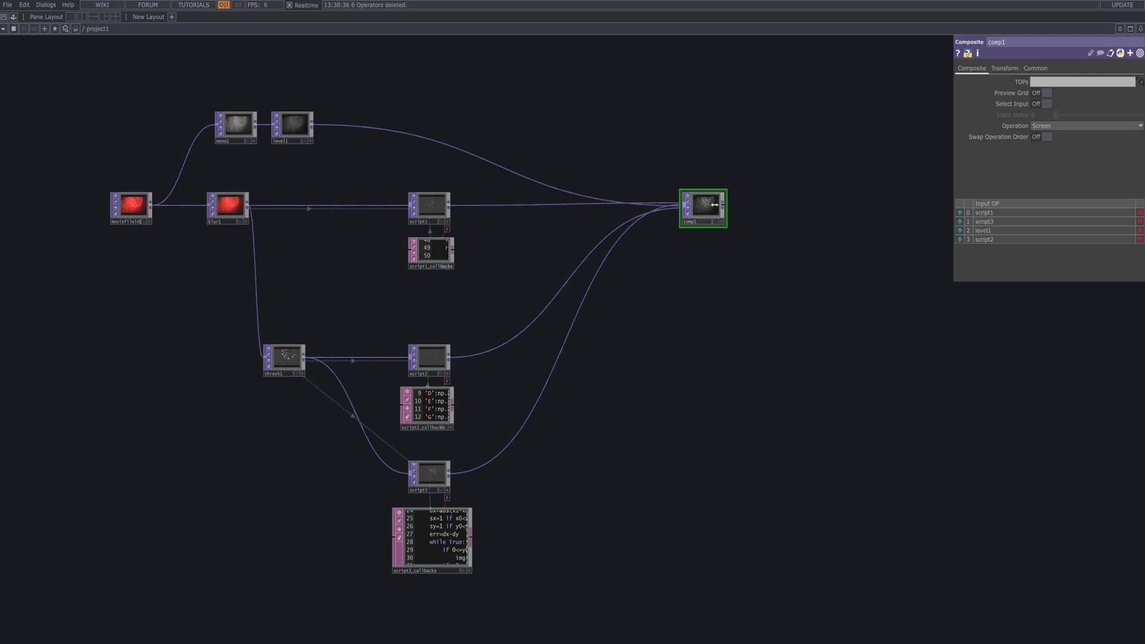
# Spread the network by moving comp1 further right and moviefilein1 further left
pyautogui.moveTo(710, 205); pyautogui.dragTo(880, 199)
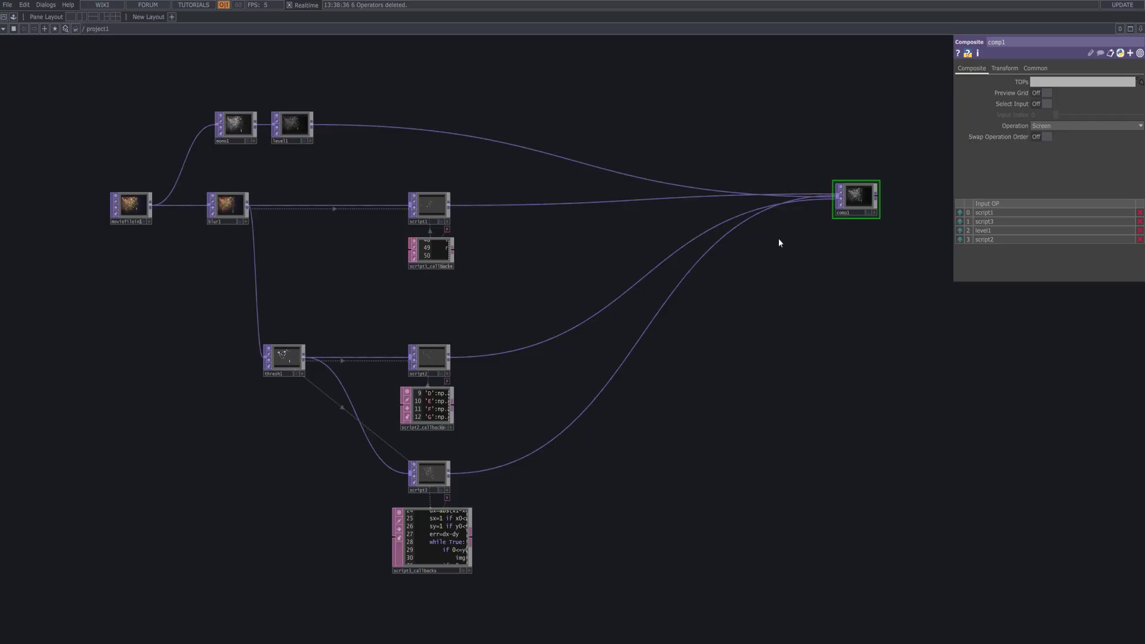
pyautogui.moveTo(780, 277); pyautogui.dragTo(754, 289)
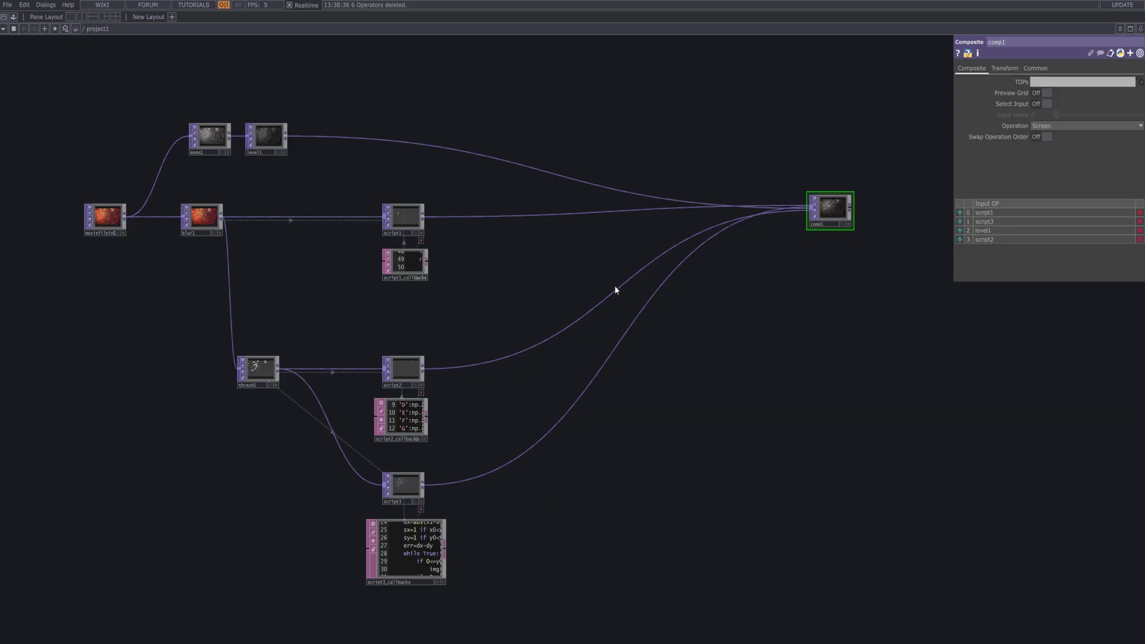
pyautogui.moveTo(109, 216); pyautogui.dragTo(77, 217)
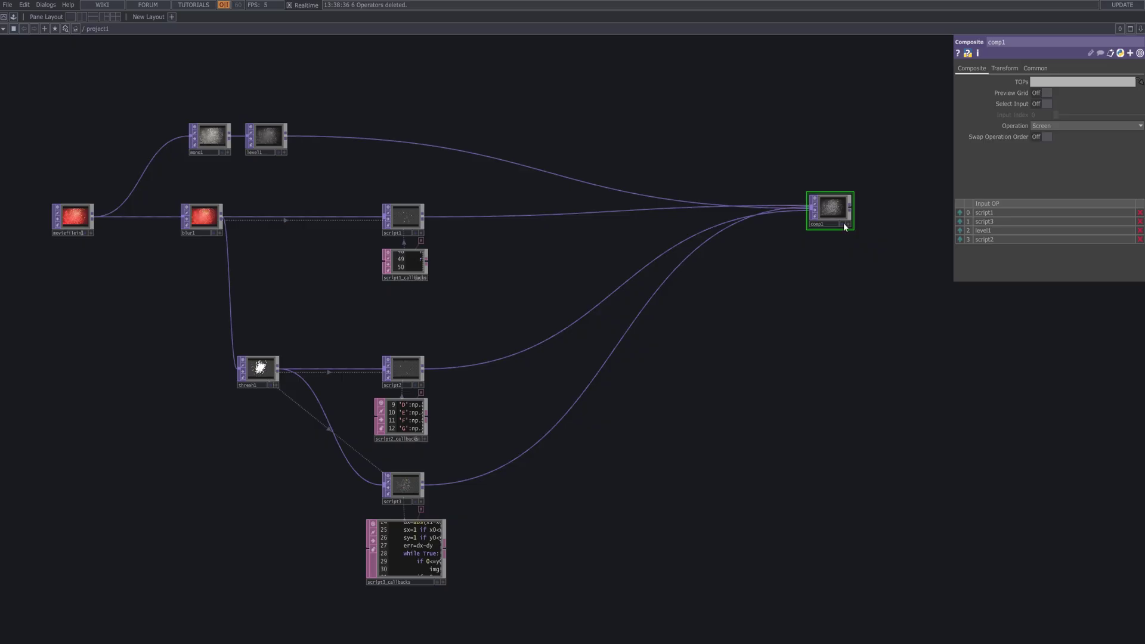
pyautogui.scroll(4, 868, 200)
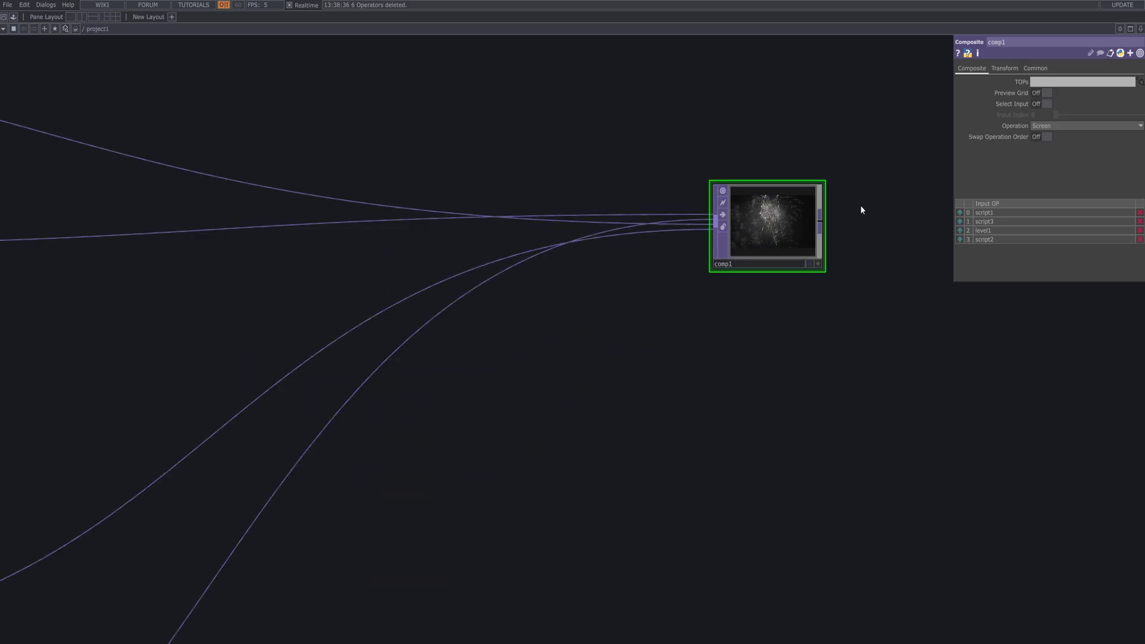
pyautogui.scroll(4, 862, 208)
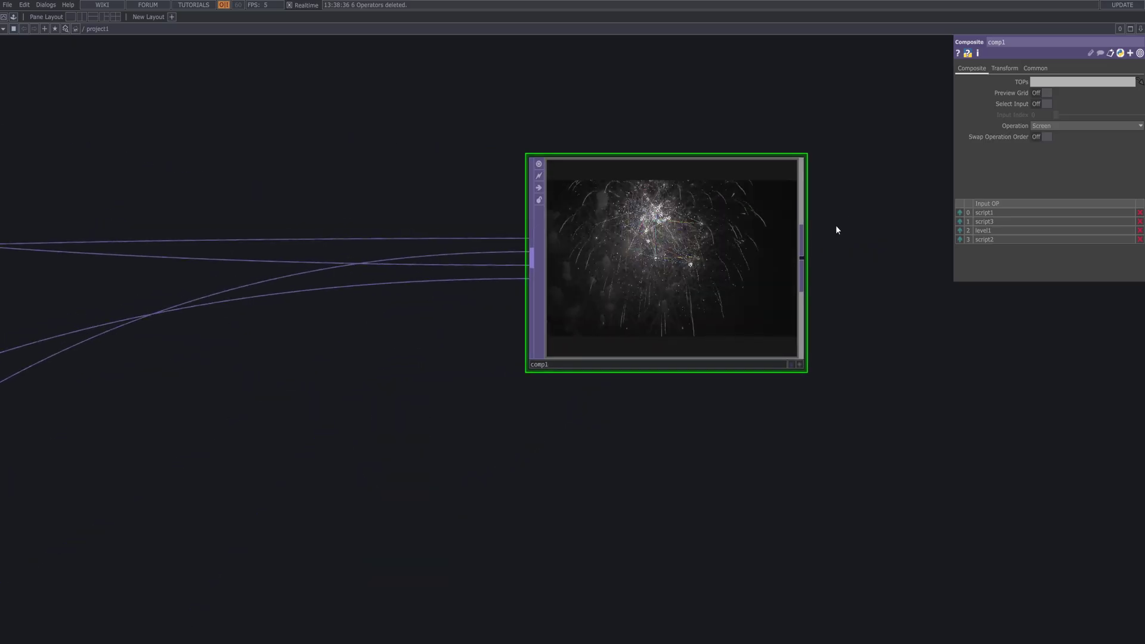
pyautogui.scroll(3, 837, 230)
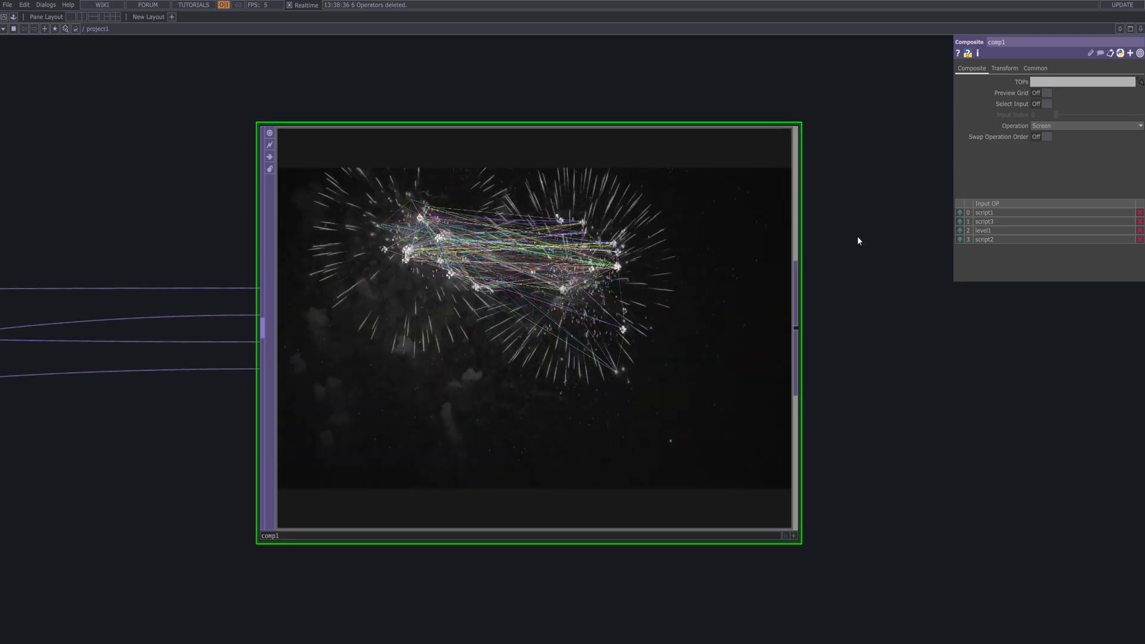
pyautogui.scroll(-6, 857, 237)
pyautogui.scroll(-5, 616, 504)
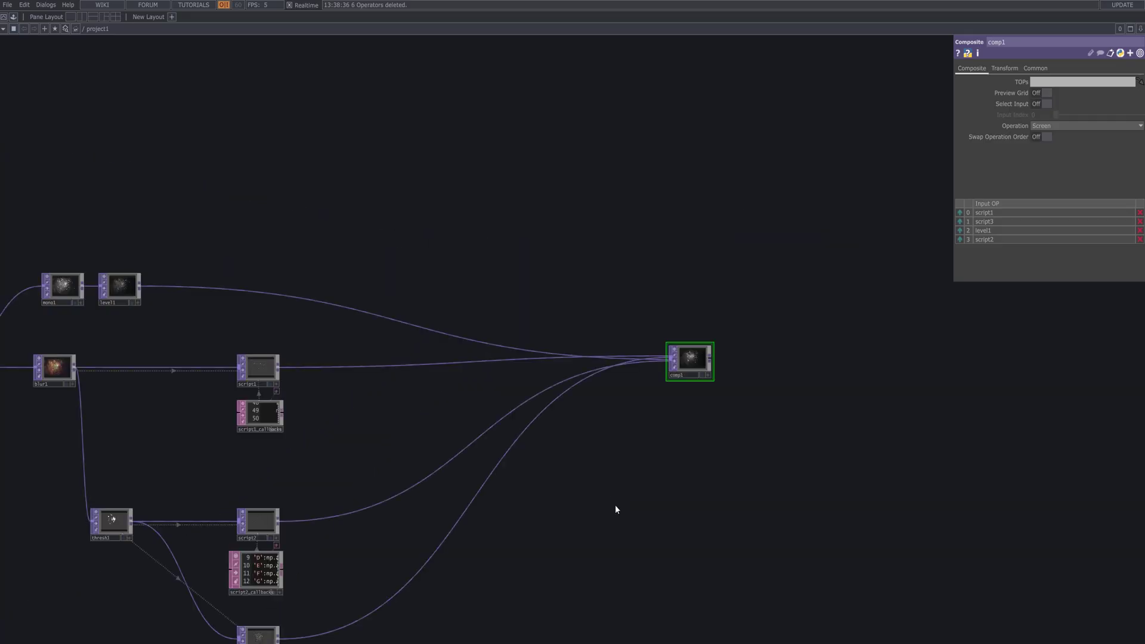
pyautogui.moveTo(682, 288); pyautogui.dragTo(727, 190)
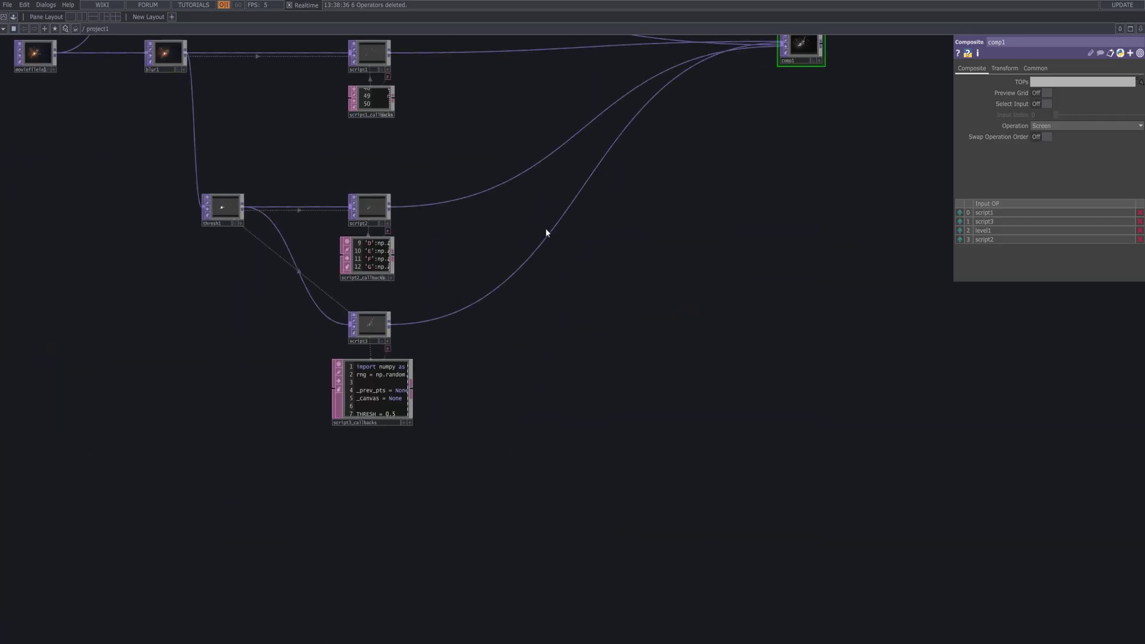
# Insert a Monochrome TOP, mono2, on the script3-to-comp1 wire so comp1 is fed from mono2
pyautogui.rightClick(520, 271)
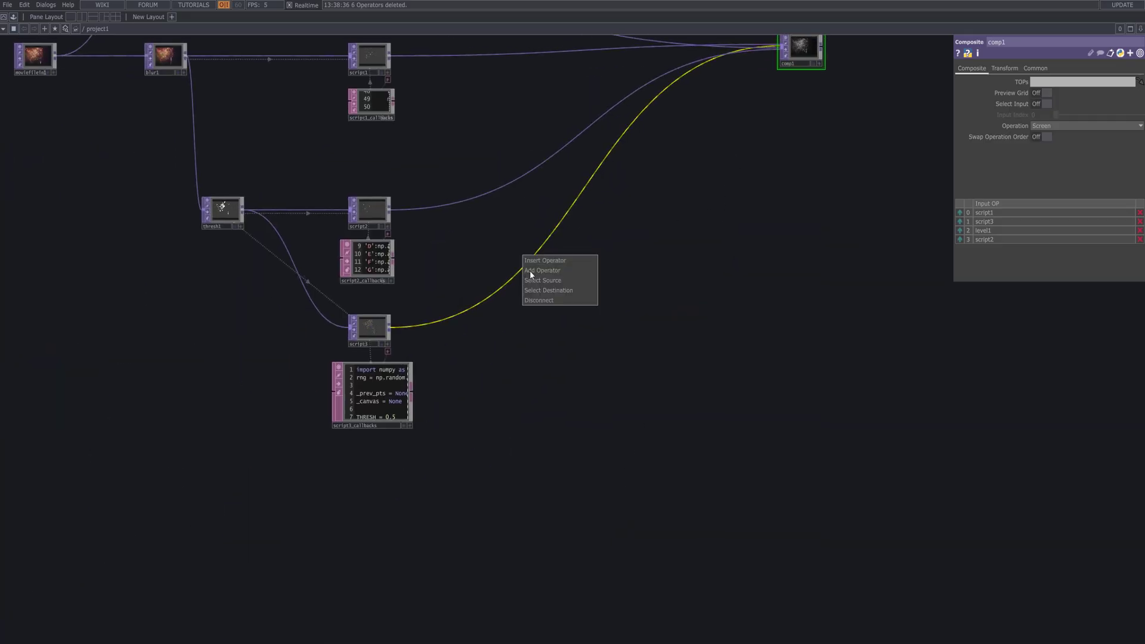
pyautogui.click(530, 272)
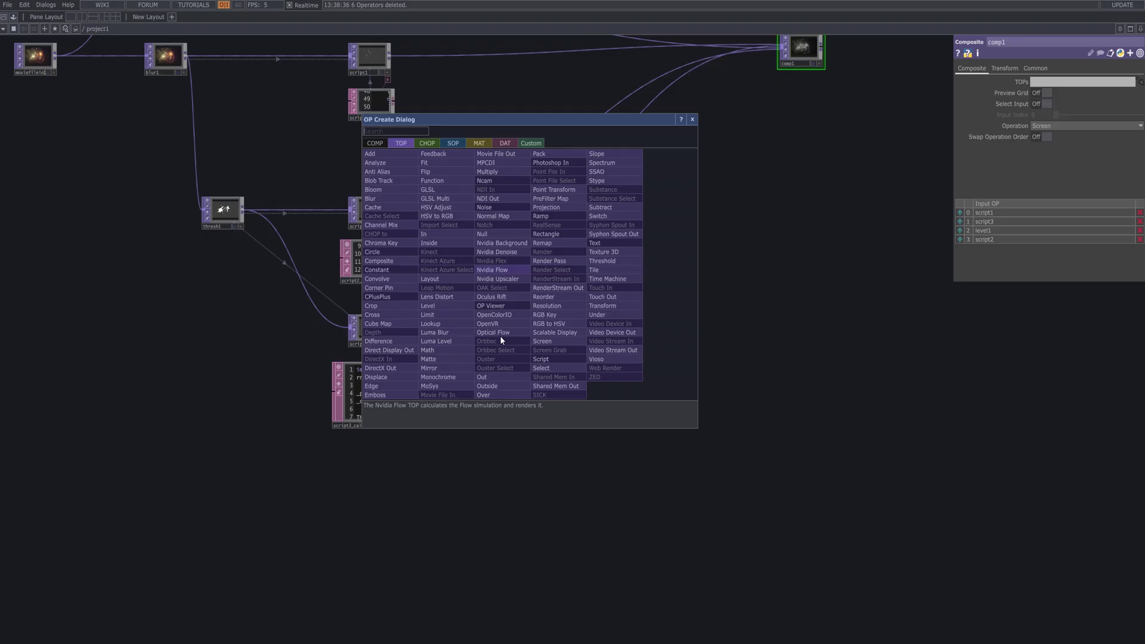
pyautogui.click(437, 378)
pyautogui.click(451, 351)
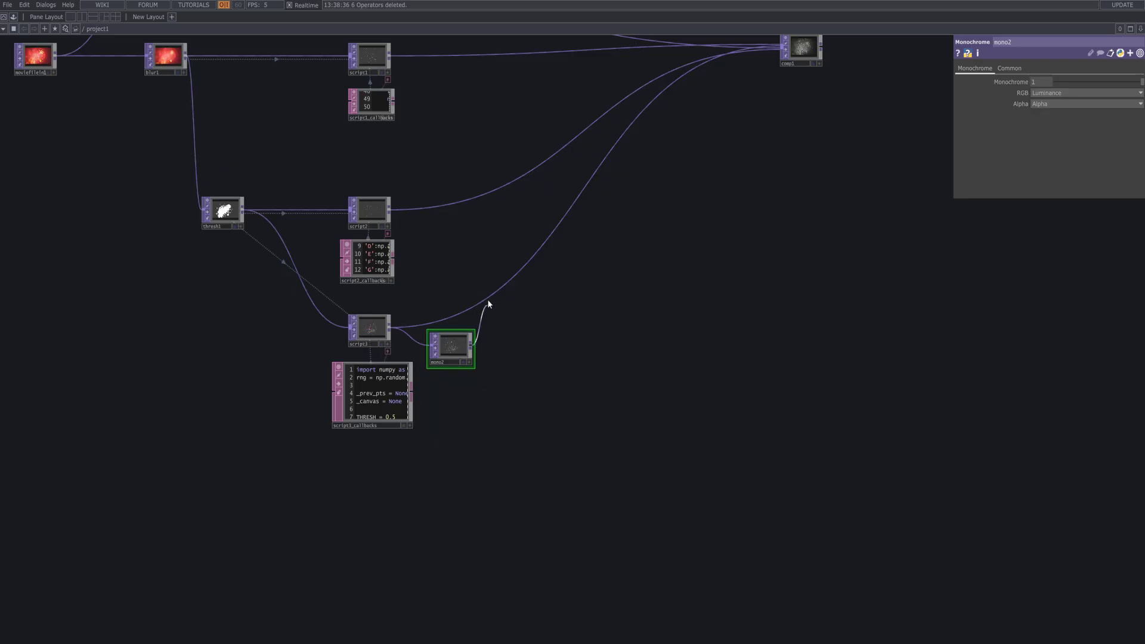
pyautogui.moveTo(488, 299); pyautogui.dragTo(457, 326)
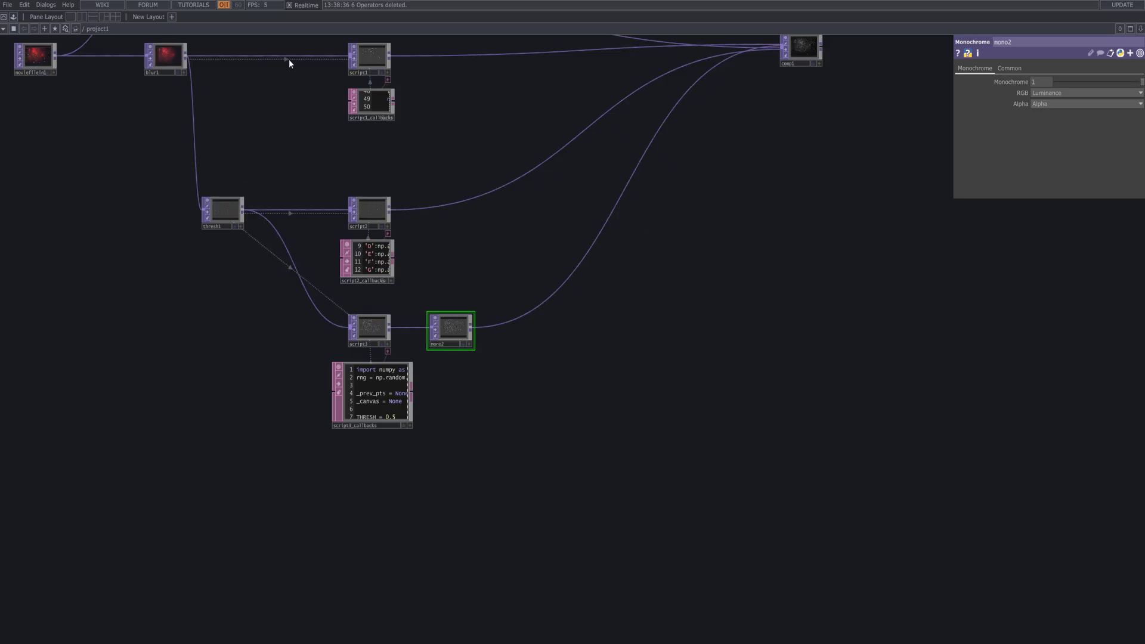
pyautogui.moveTo(291, 98); pyautogui.dragTo(368, 178)
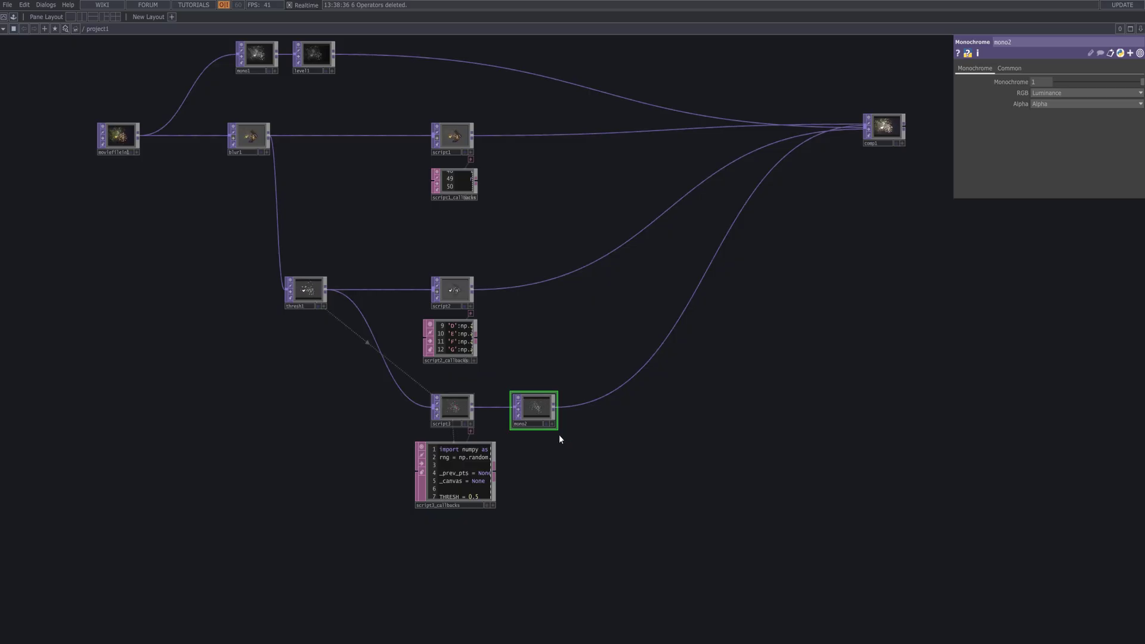
# Show script3's line drawing behind the network with its code view in sight
pyautogui.scroll(8, 547, 426)
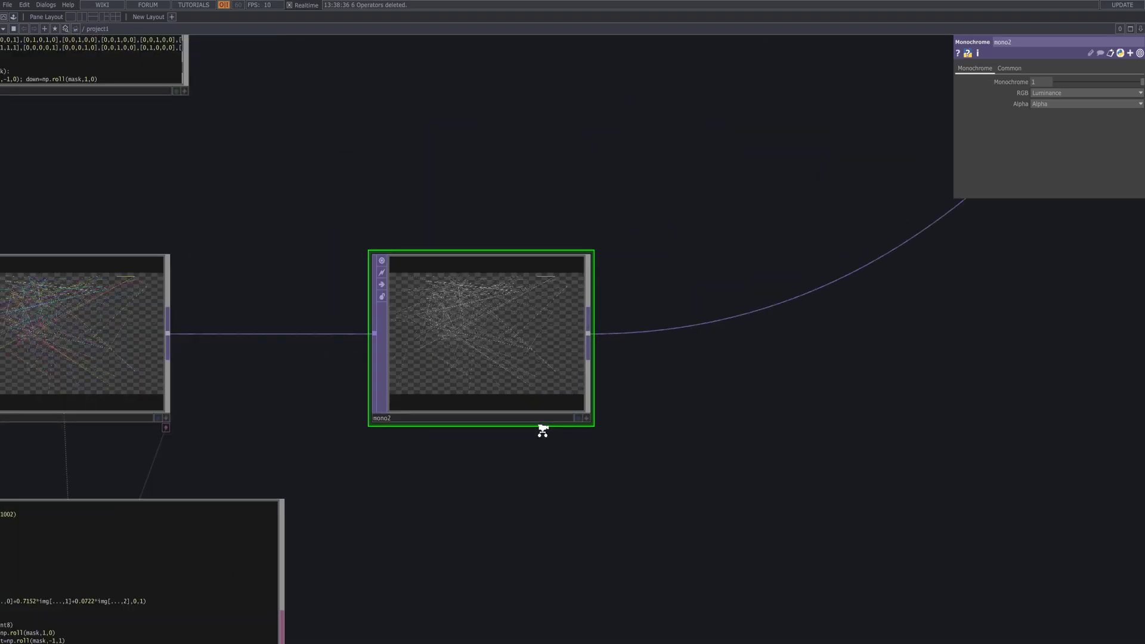
pyautogui.moveTo(507, 472); pyautogui.dragTo(754, 459)
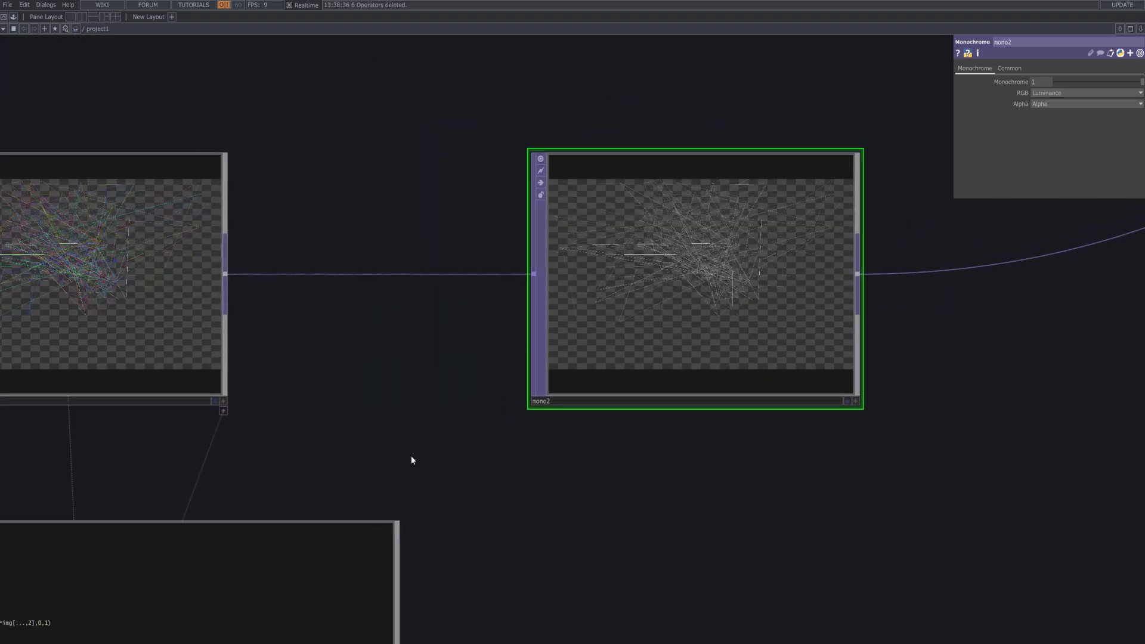
pyautogui.click(218, 401)
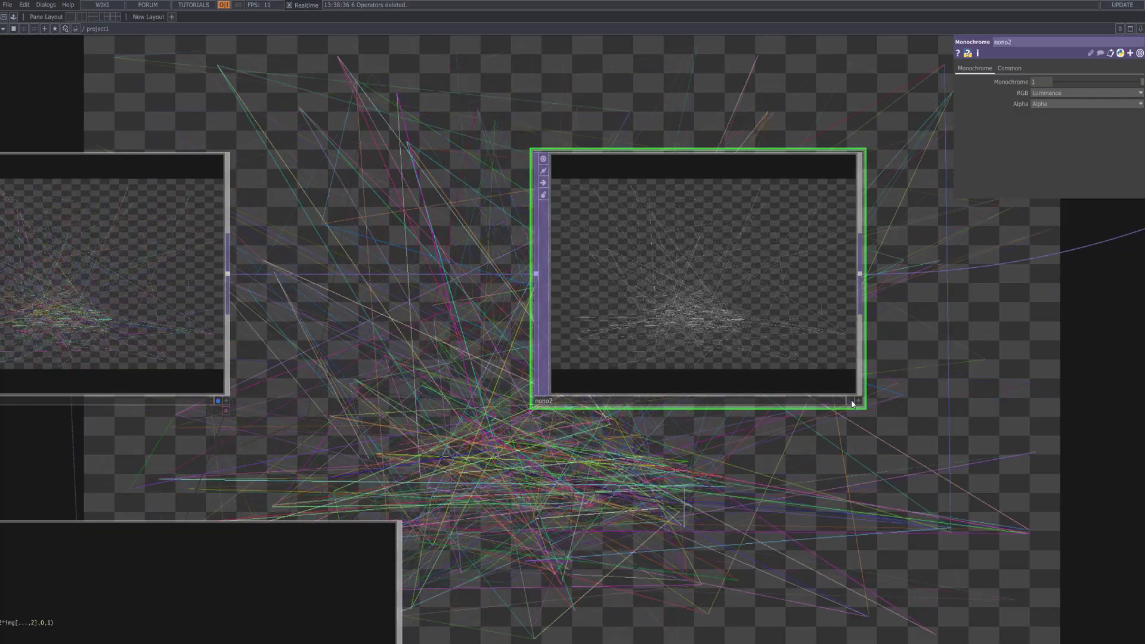
pyautogui.scroll(-5, 432, 417)
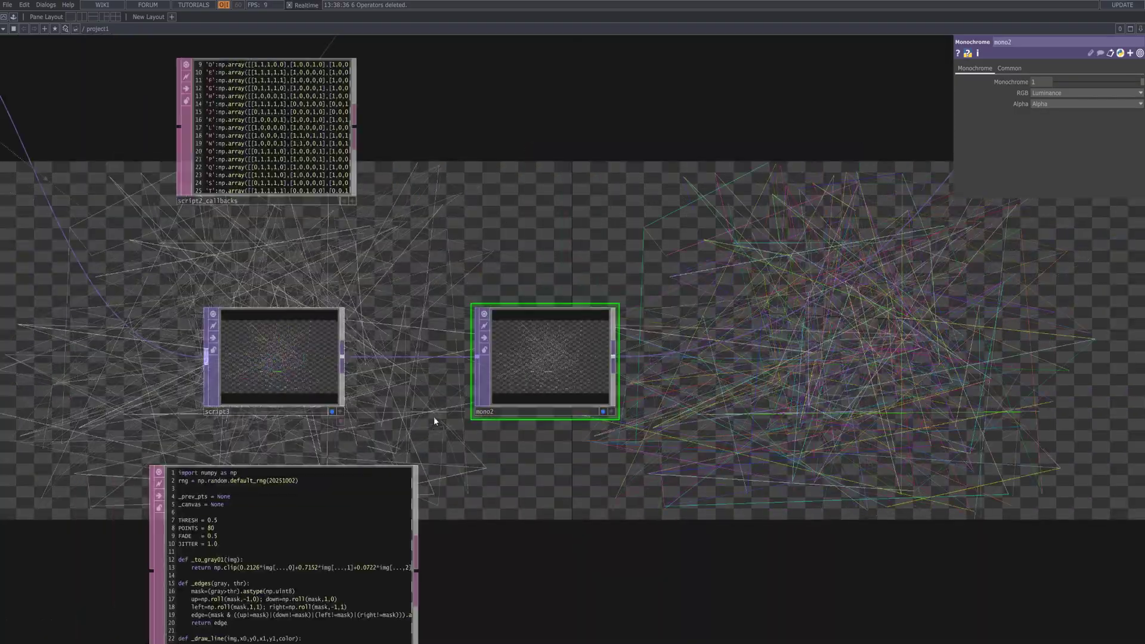
pyautogui.moveTo(681, 251); pyautogui.dragTo(683, 204)
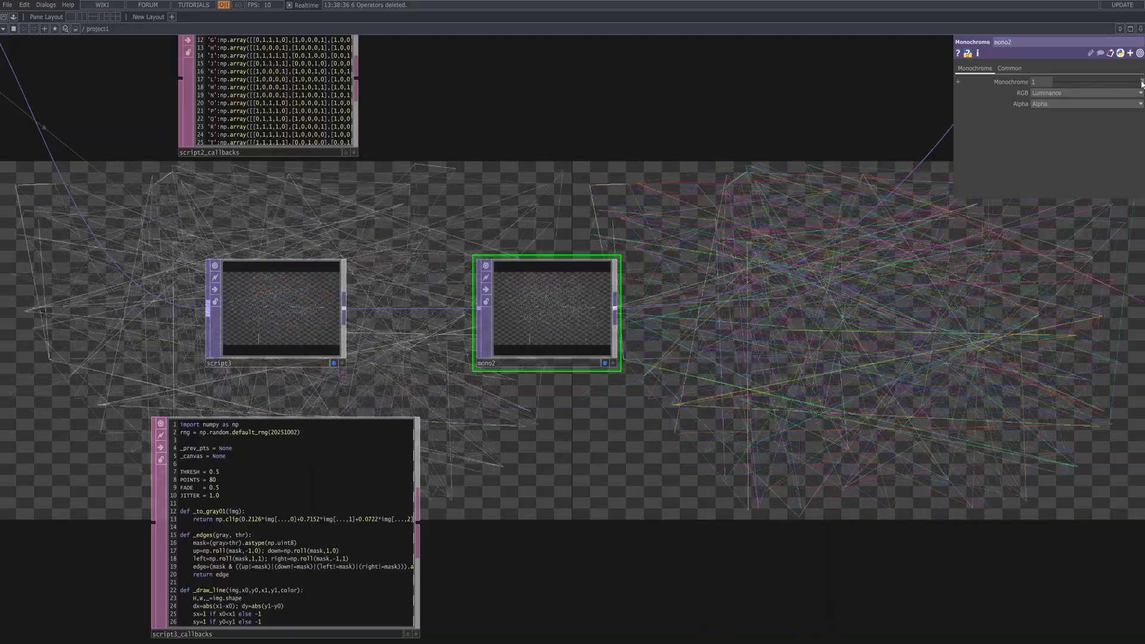
# Lower mono2's Monochrome amount to 0.404, then clear the background outputs and pan the network down
pyautogui.moveTo(1141, 83); pyautogui.dragTo(1090, 99)
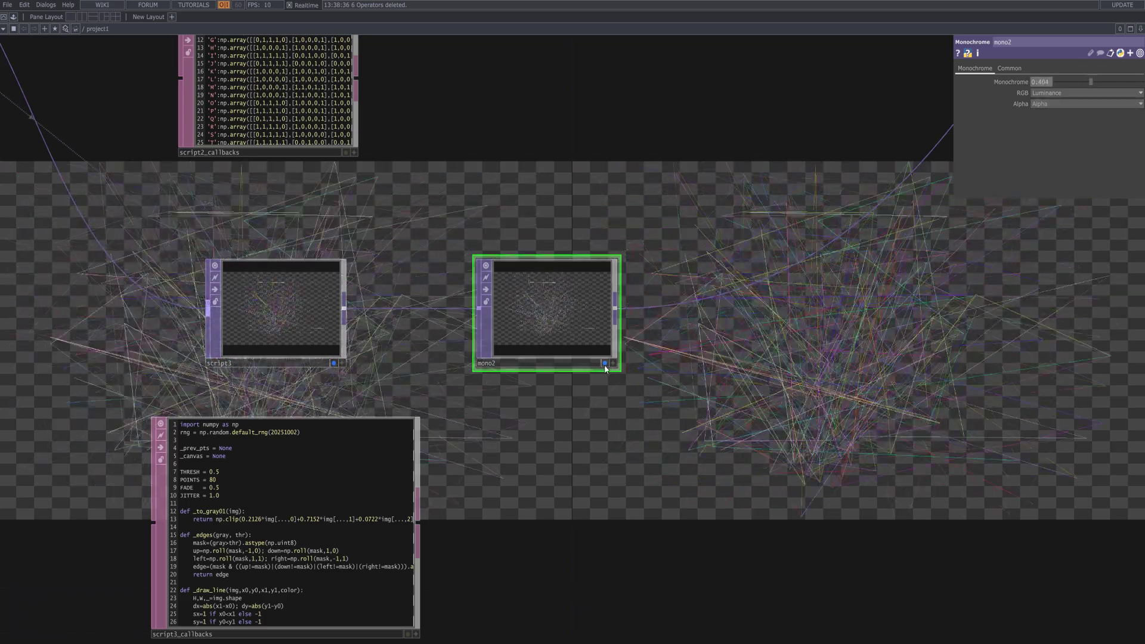
pyautogui.click(604, 363)
pyautogui.scroll(-5, 568, 225)
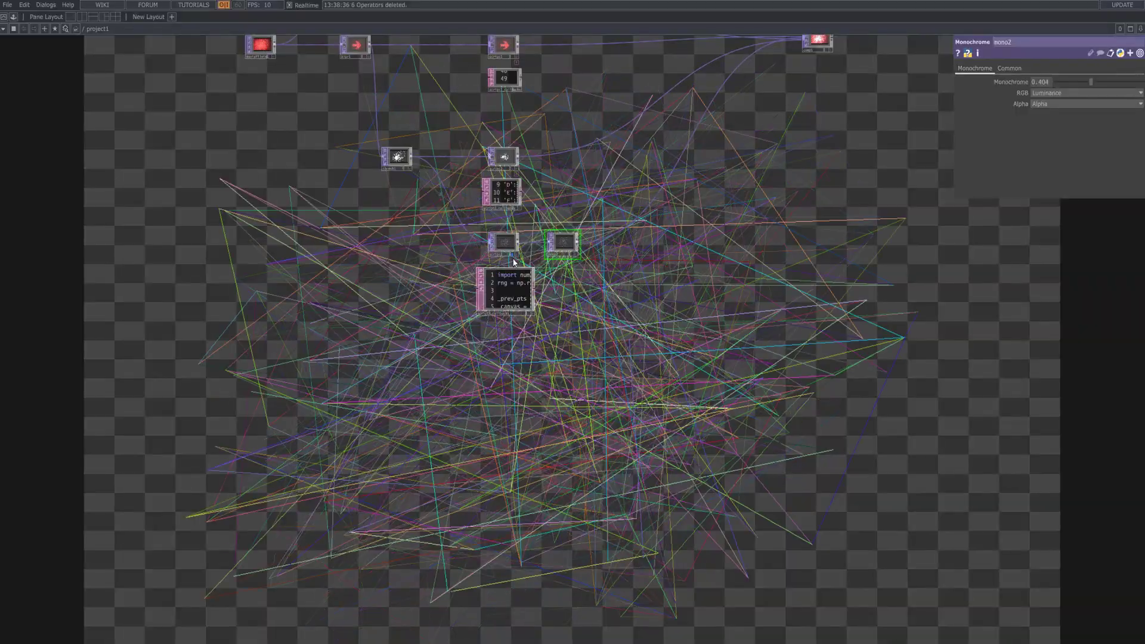
pyautogui.click(511, 254)
pyautogui.moveTo(603, 168); pyautogui.dragTo(574, 354)
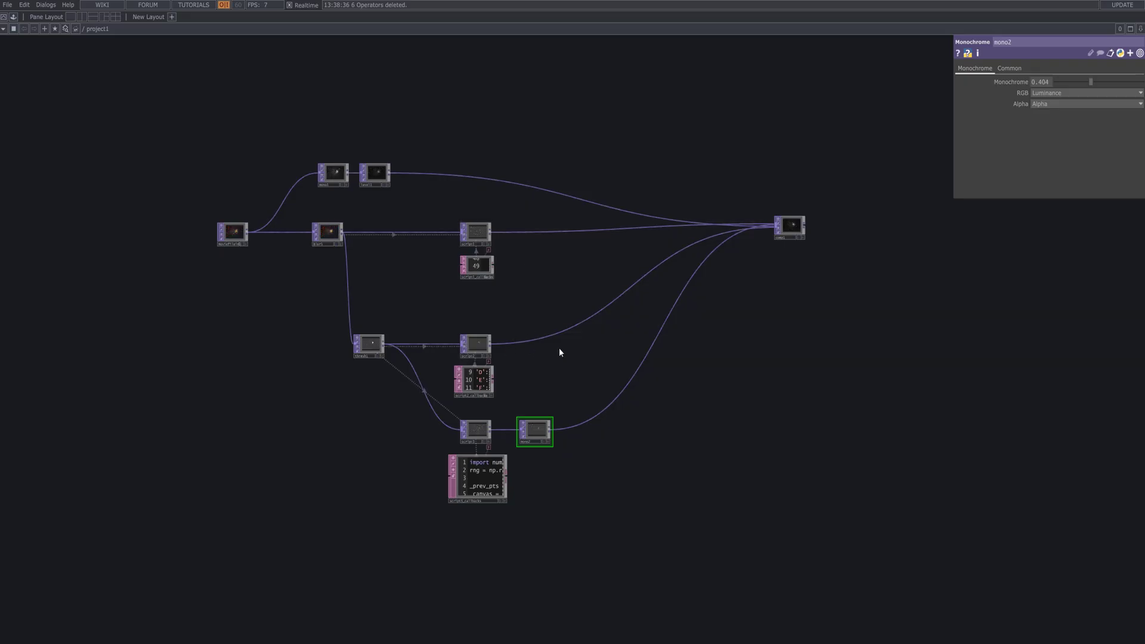
# Display comp1's composite behind the network, uncheck Realtime, and zoom in on comp1
pyautogui.click(798, 237)
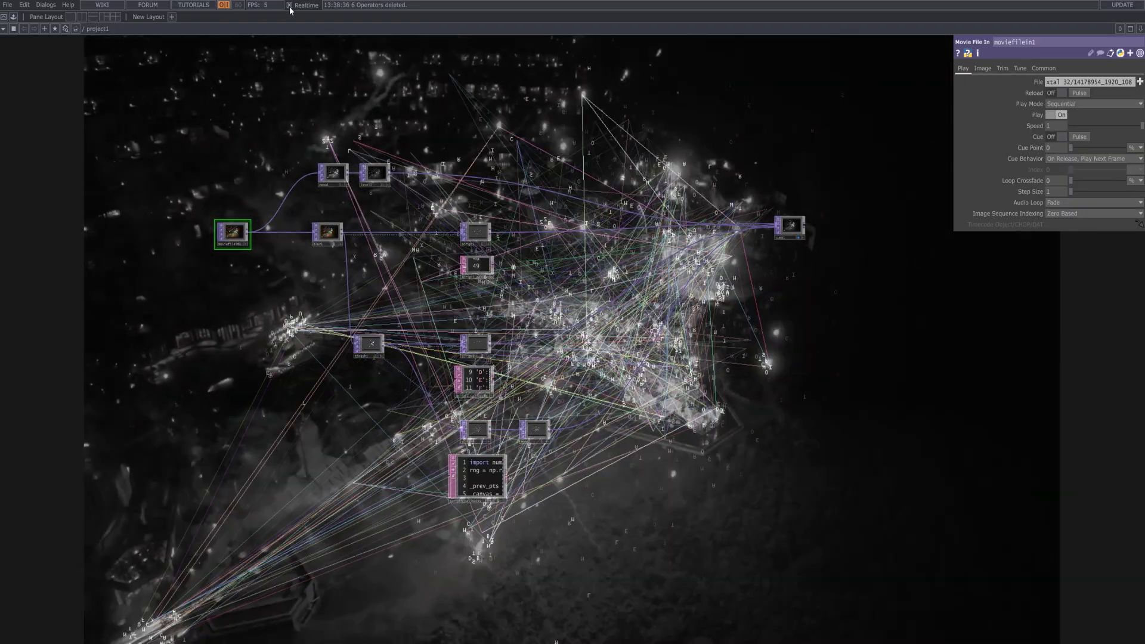
pyautogui.click(289, 6)
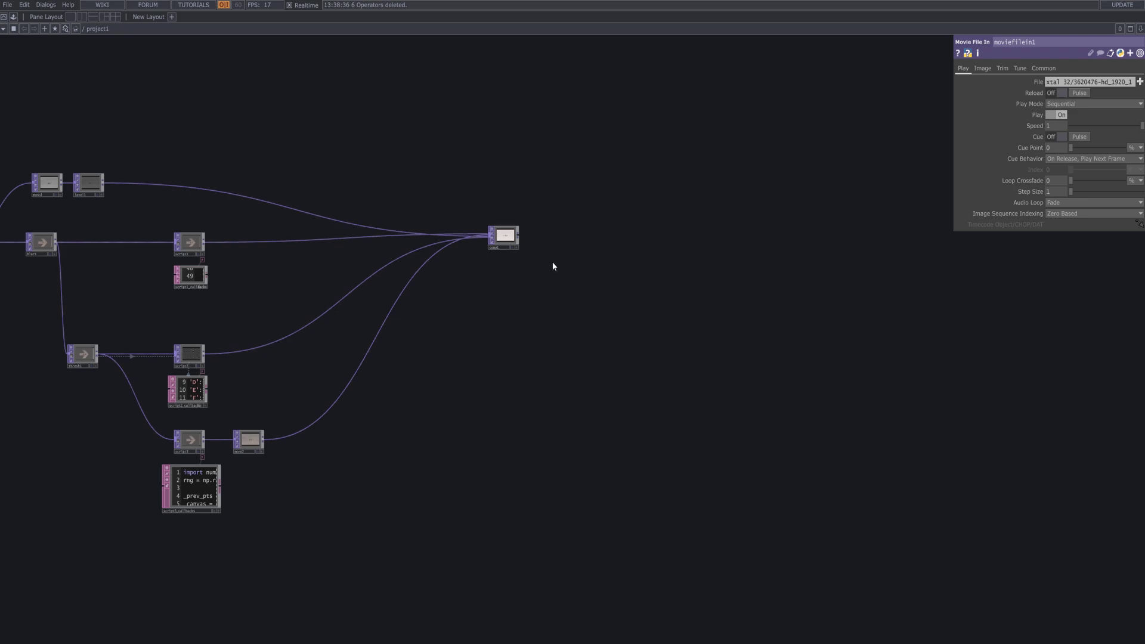
pyautogui.scroll(5, 553, 266)
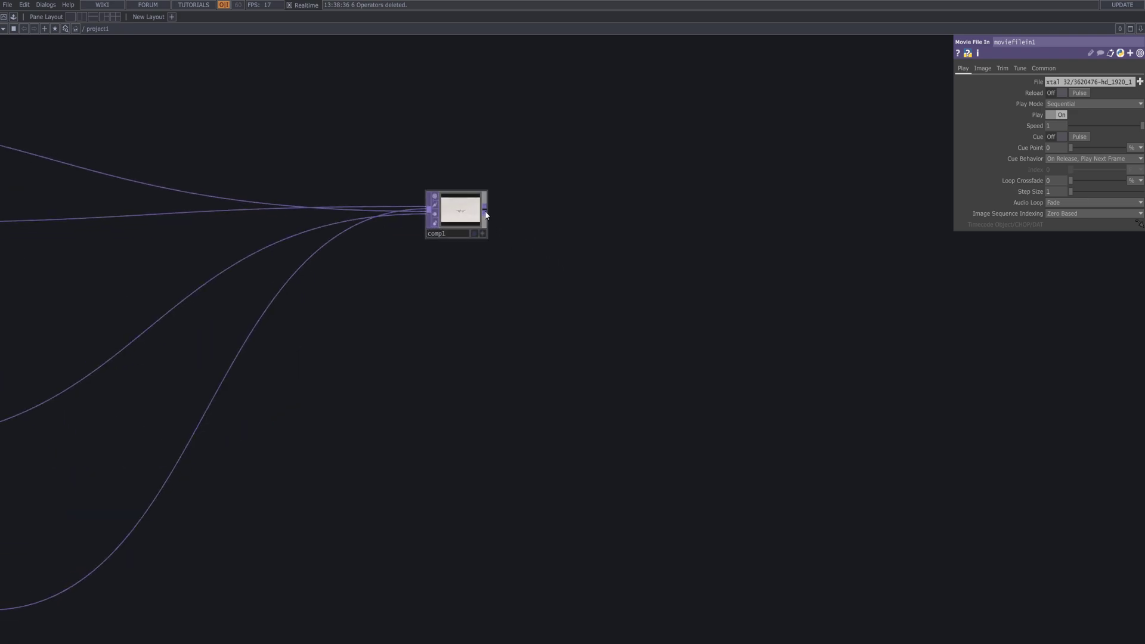
# Add a Resolution TOP (res1) after comp1 with High Quality Resize enabled
pyautogui.rightClick(486, 214)
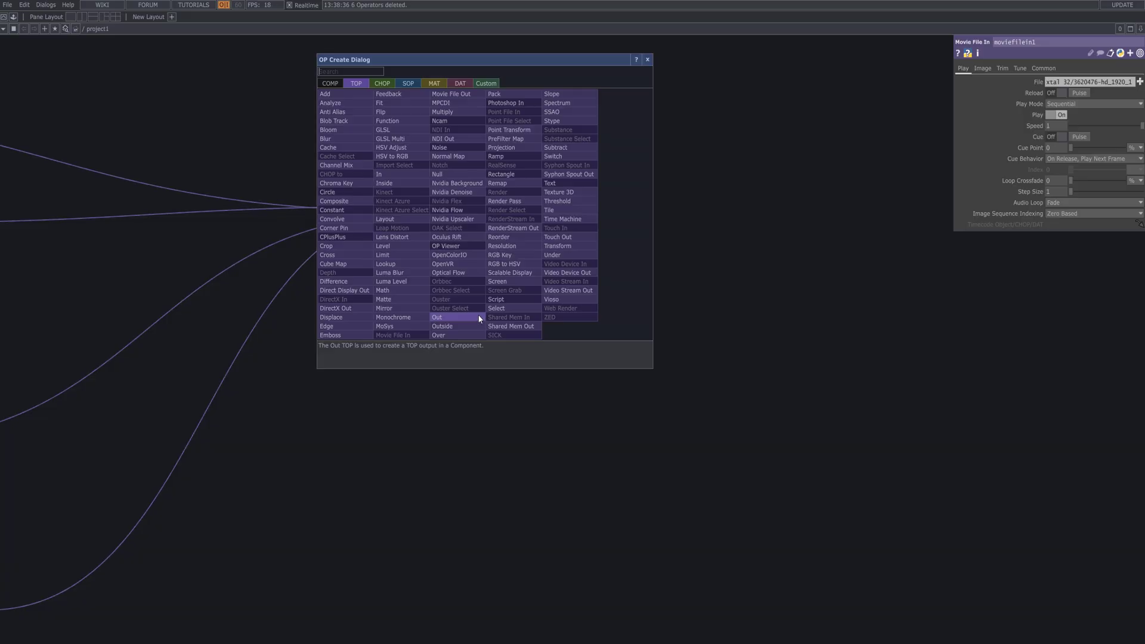
pyautogui.click(509, 246)
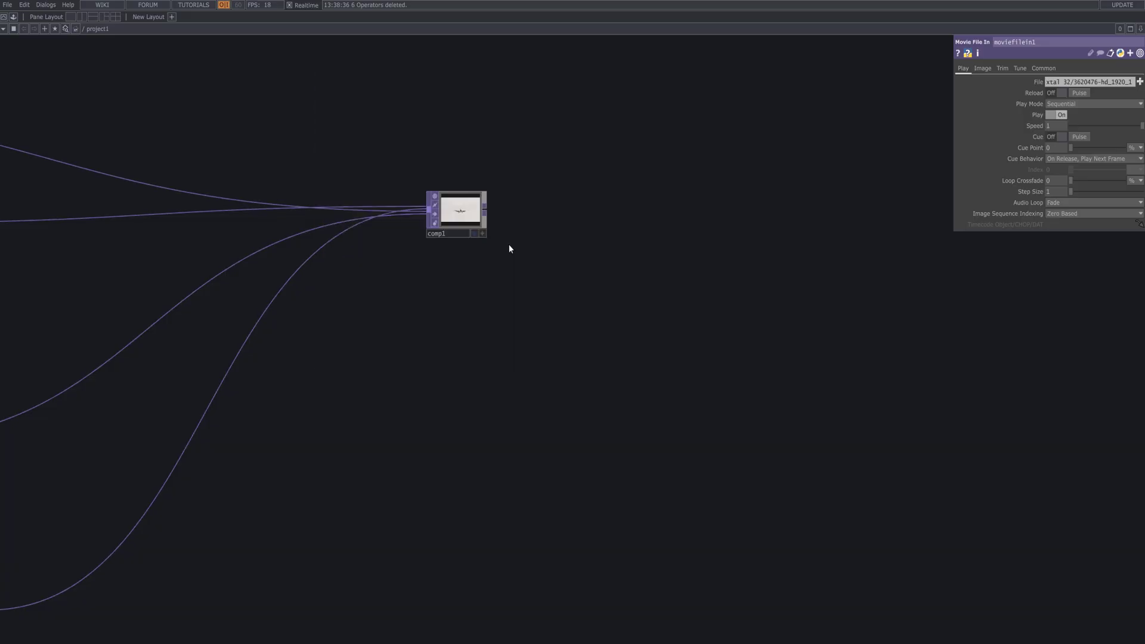
pyautogui.click(608, 214)
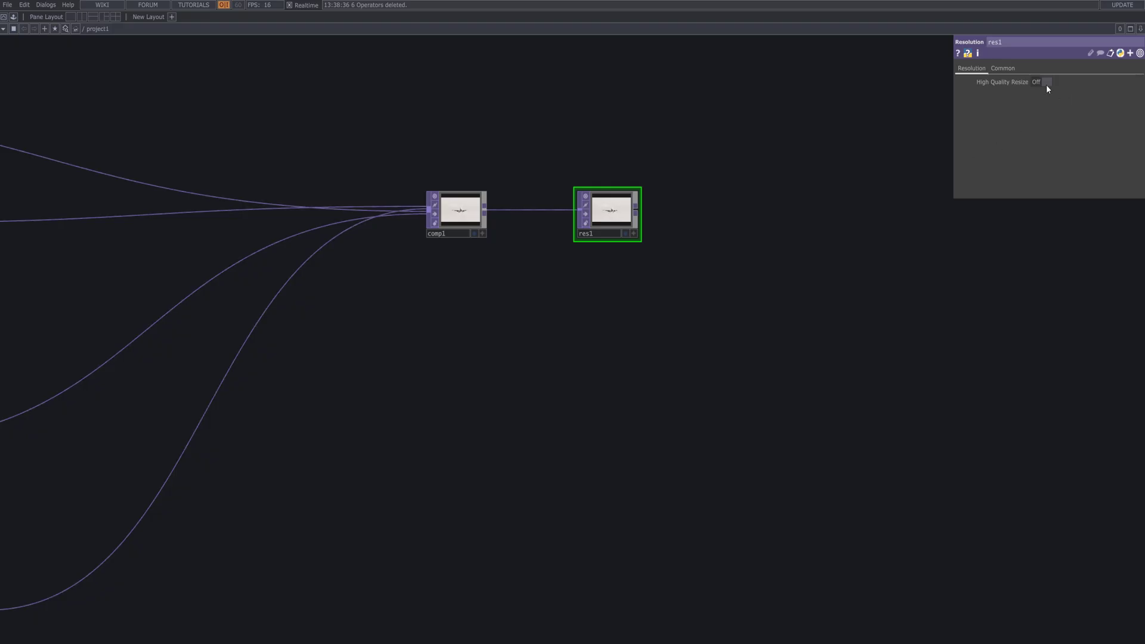
pyautogui.scroll(-5, 727, 314)
pyautogui.moveTo(728, 319); pyautogui.dragTo(659, 257)
pyautogui.scroll(2, 647, 239)
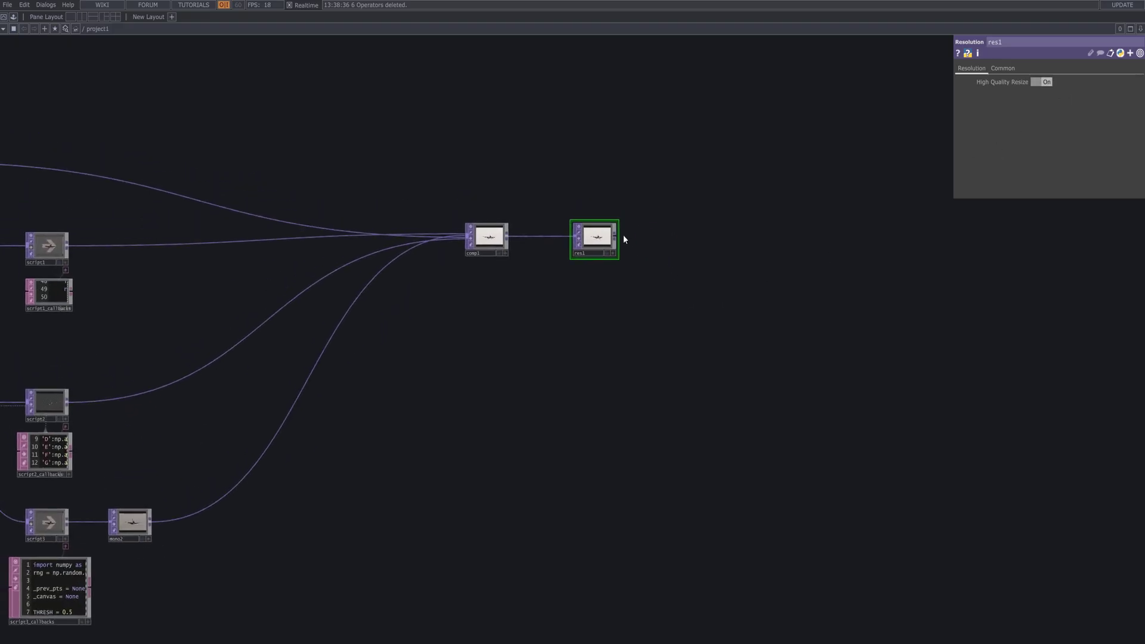
# Chain out1 and a Movie File Out writing TDMovieOut.0.mov as Photo/Motion JPEG after res1
pyautogui.rightClick(618, 235)
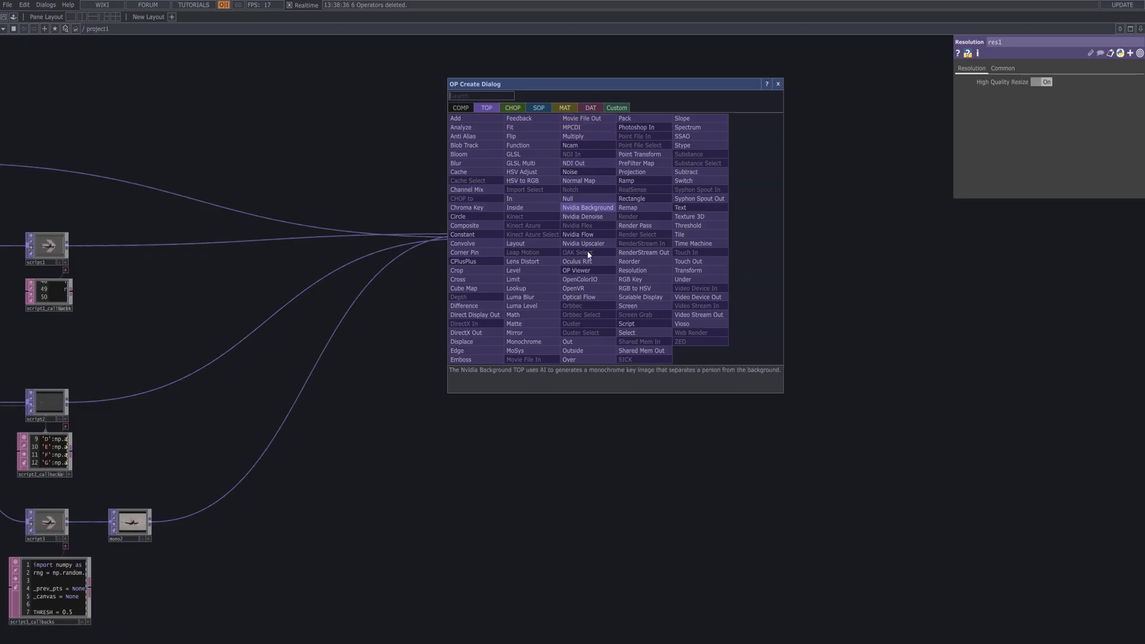
pyautogui.click(585, 341)
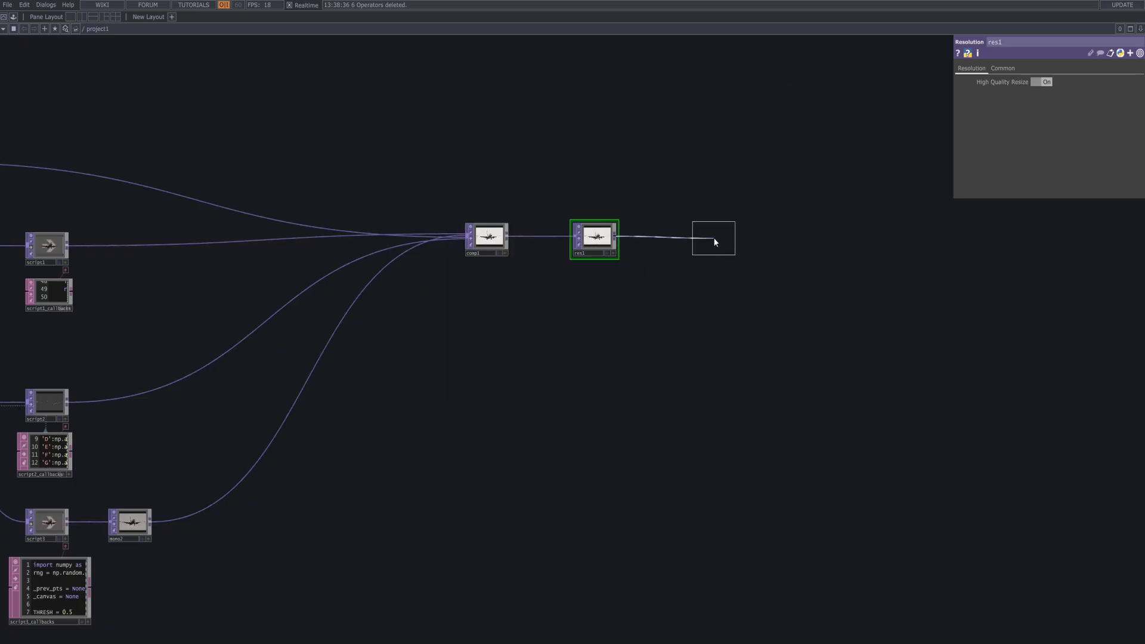
pyautogui.rightClick(733, 238)
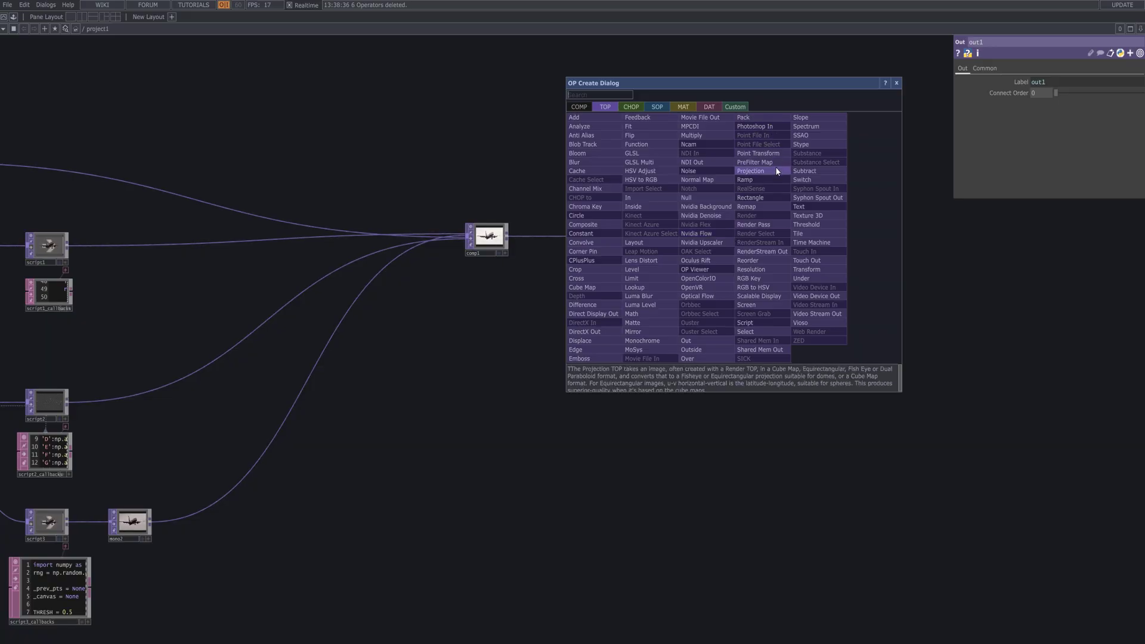
pyautogui.click(718, 119)
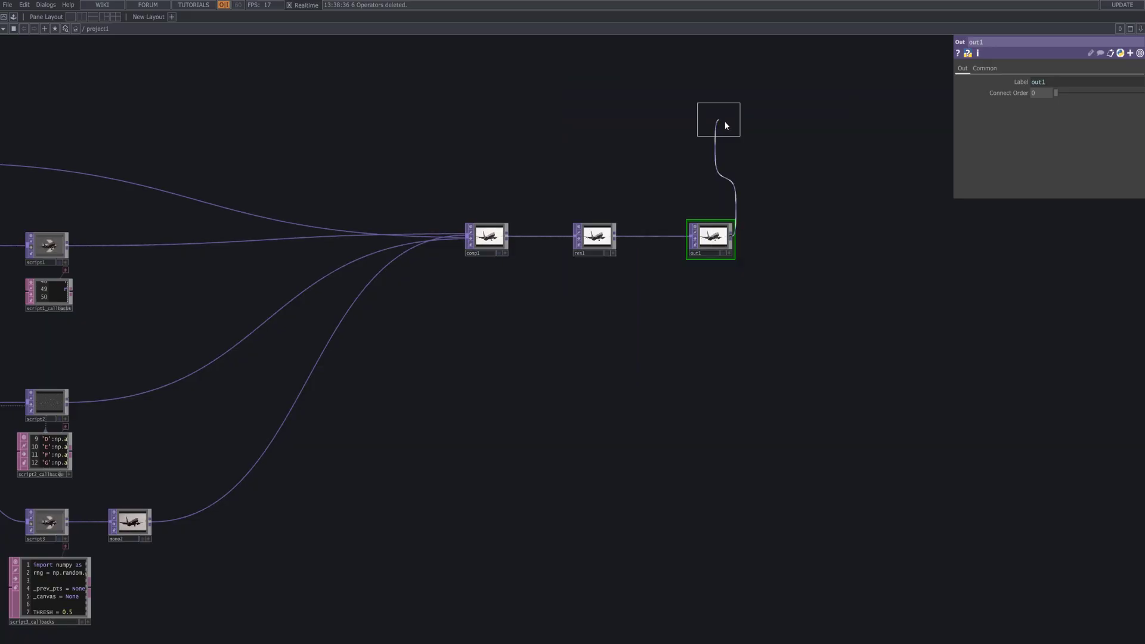
pyautogui.click(917, 235)
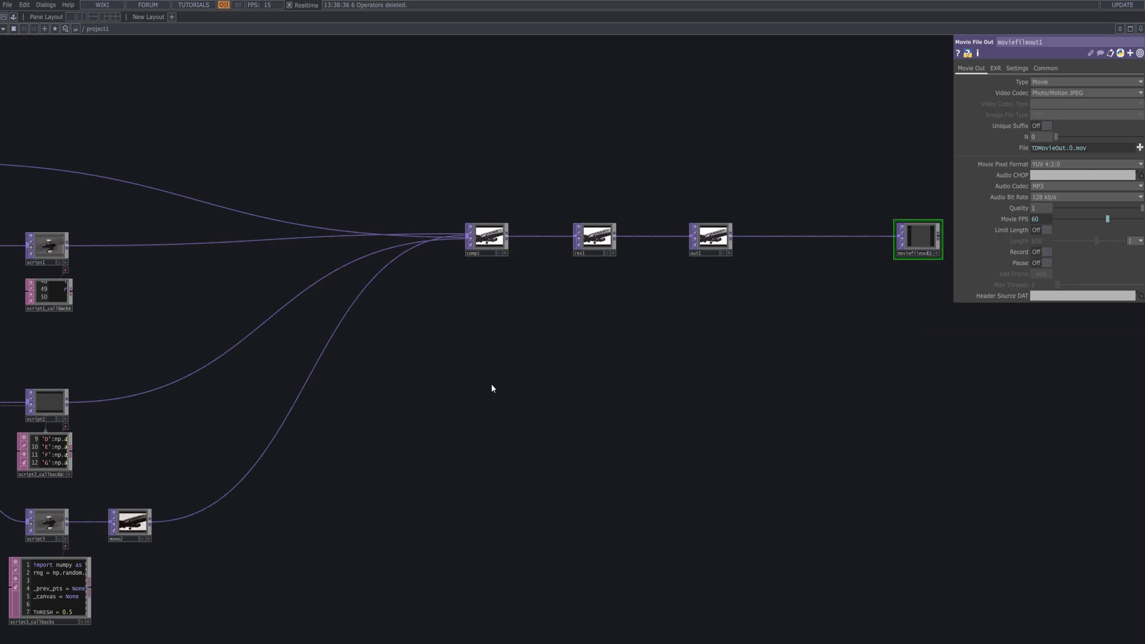
pyautogui.moveTo(597, 369); pyautogui.dragTo(586, 364, button='middle')
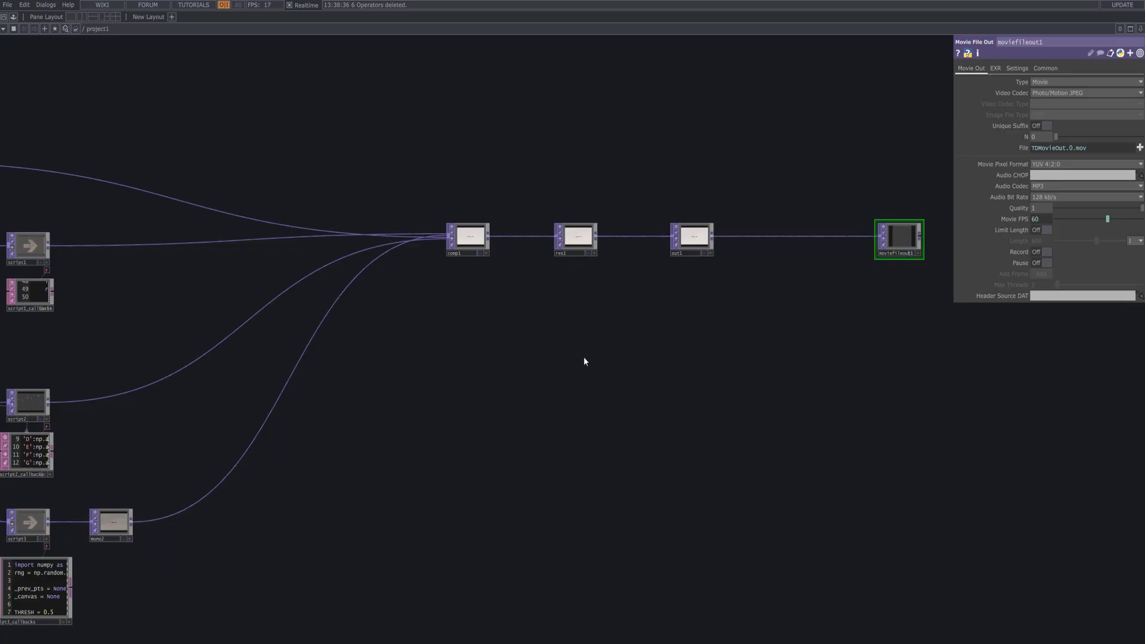
# Move level1 and its neighbouring level node lower in the network
pyautogui.moveTo(583, 357); pyautogui.dragTo(573, 257)
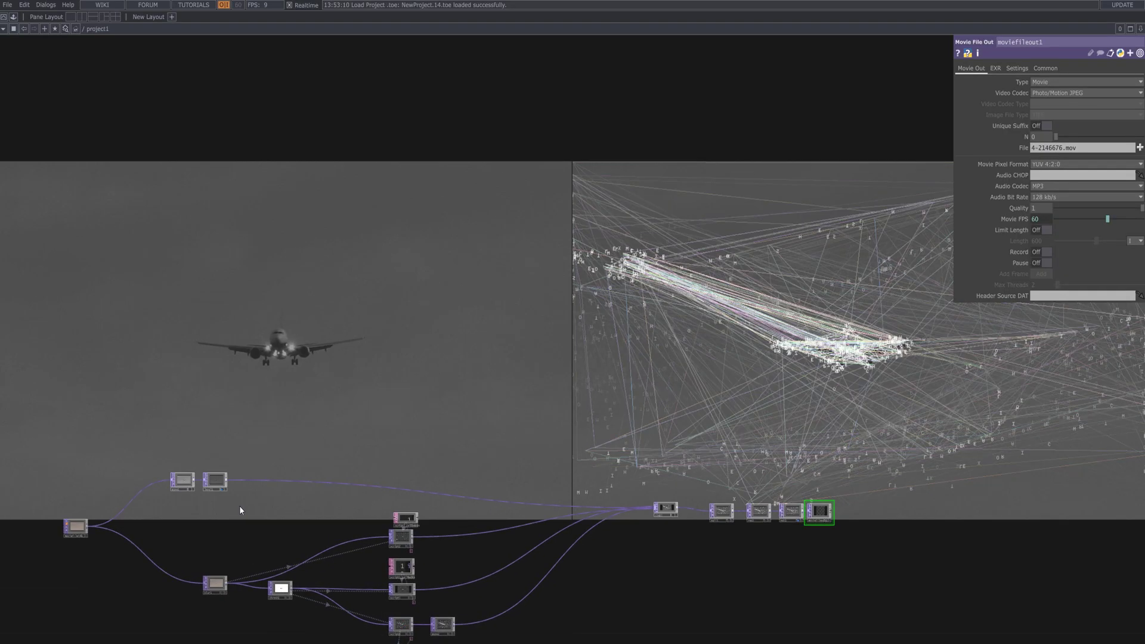
pyautogui.moveTo(240, 507); pyautogui.dragTo(166, 455, button='right')
pyautogui.moveTo(214, 479); pyautogui.dragTo(234, 521)
# Check moviefileout1's parameters, now targeting a file ending 4-2146676.mov
pyautogui.moveTo(477, 469); pyautogui.dragTo(477, 514)
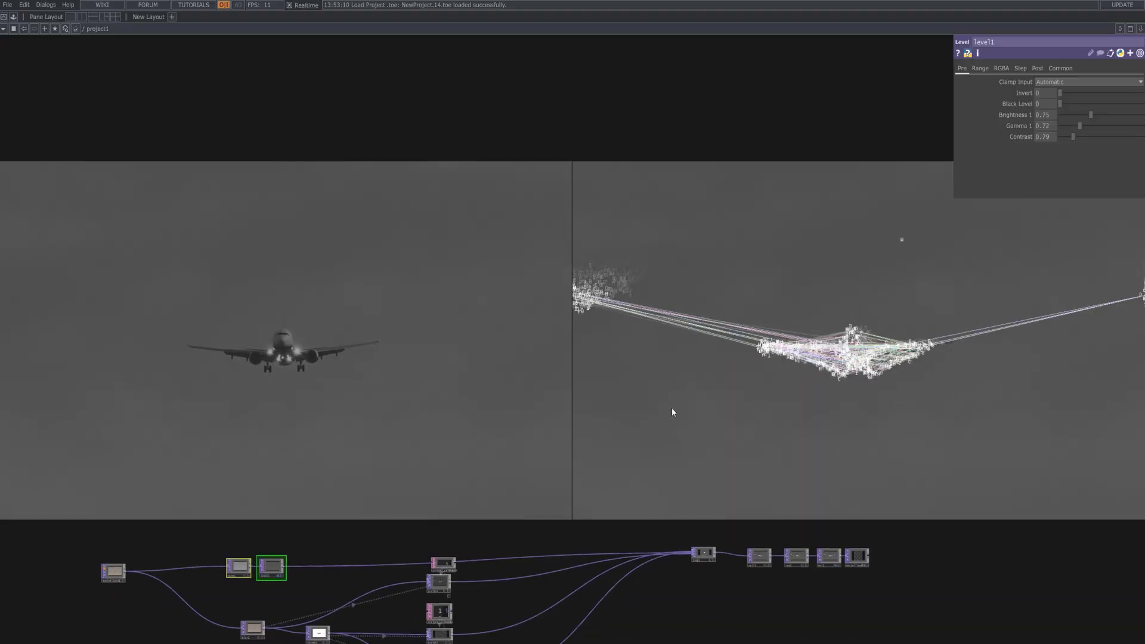
pyautogui.rightClick(665, 379)
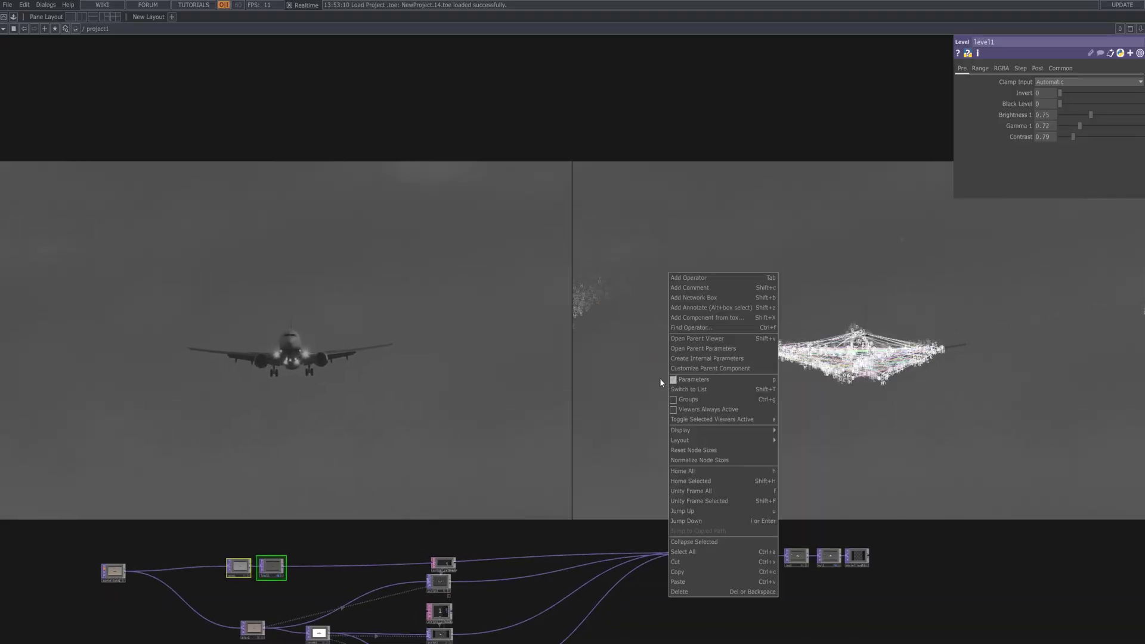
pyautogui.click(862, 559)
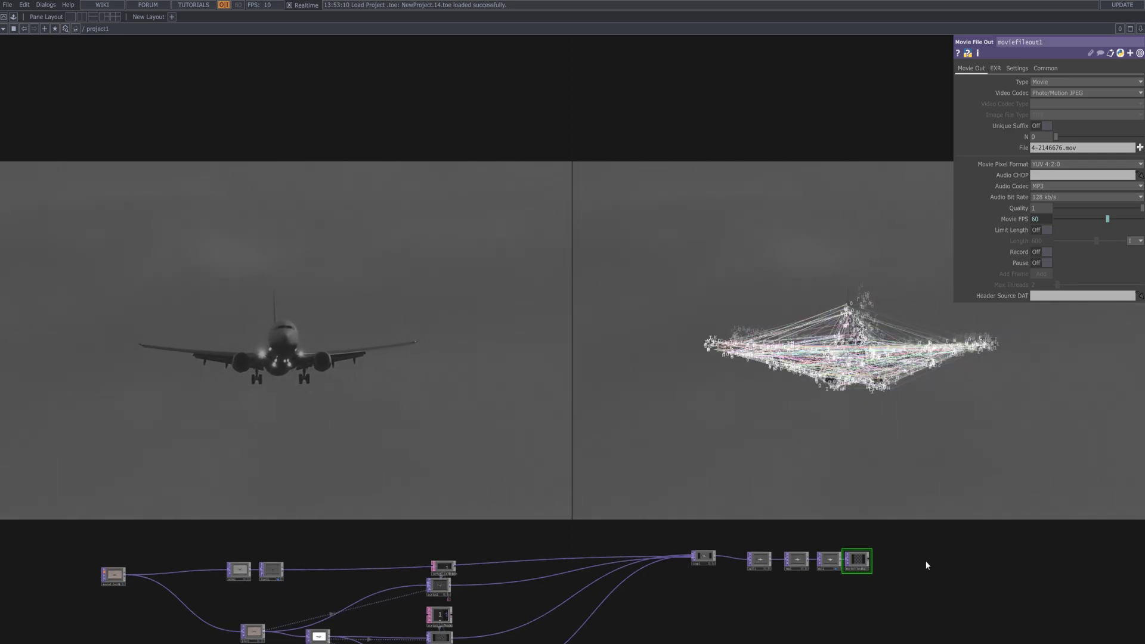
# Set moviefilein1's File to the fireworks clip and reframe the network around the nodes
pyautogui.click(115, 578)
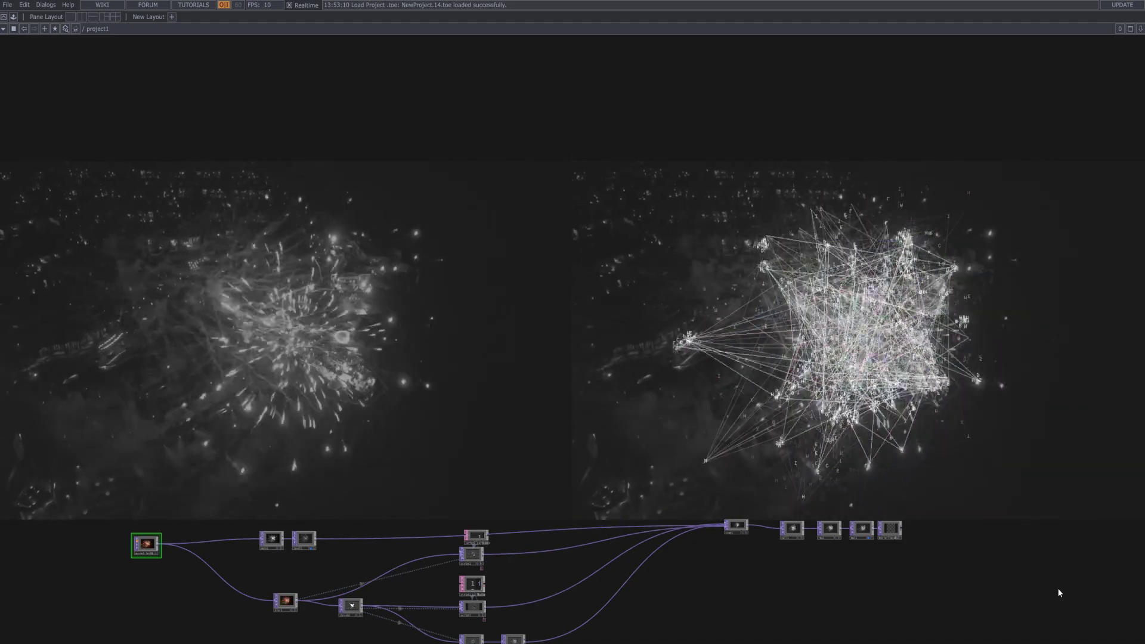
pyautogui.moveTo(1074, 626); pyautogui.dragTo(1088, 596)
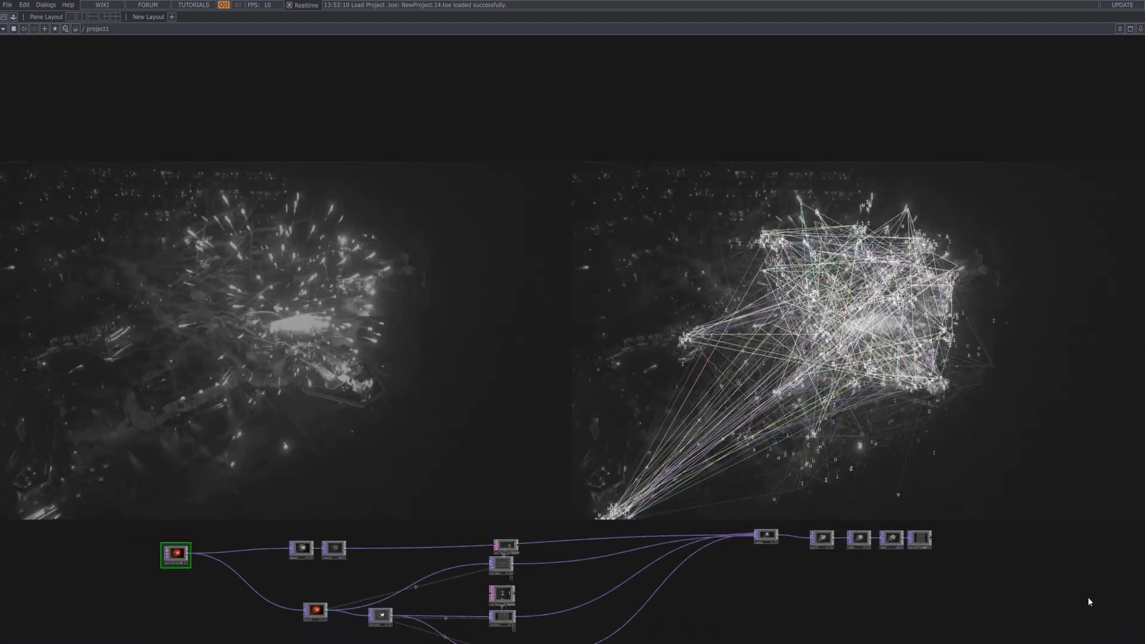
pyautogui.scroll(-3, 1085, 593)
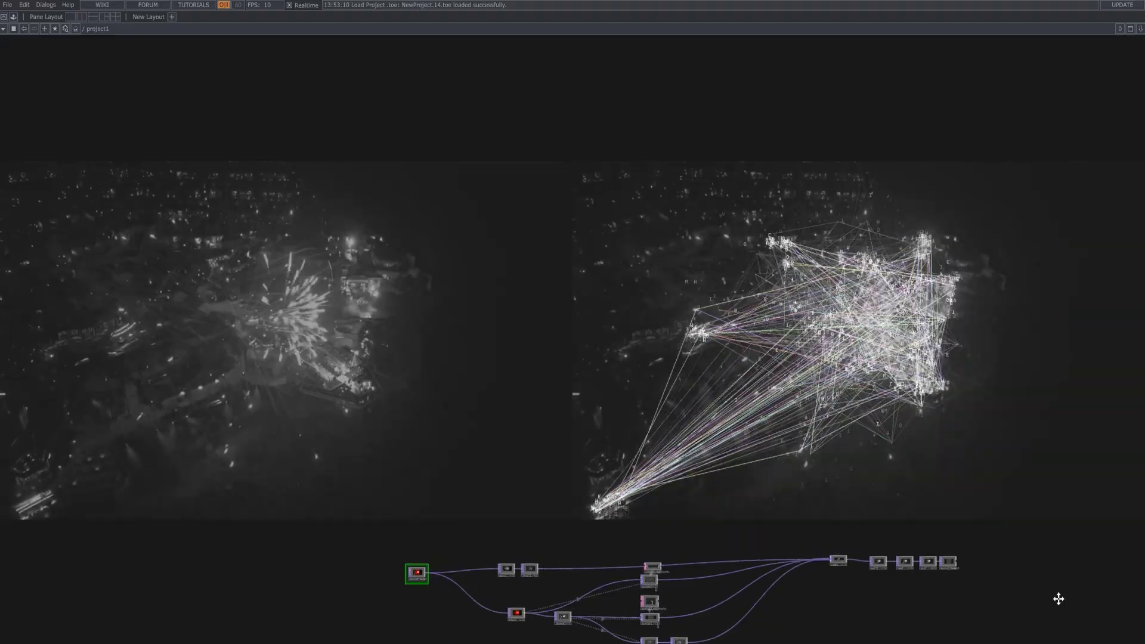
pyautogui.scroll(3, 1055, 599)
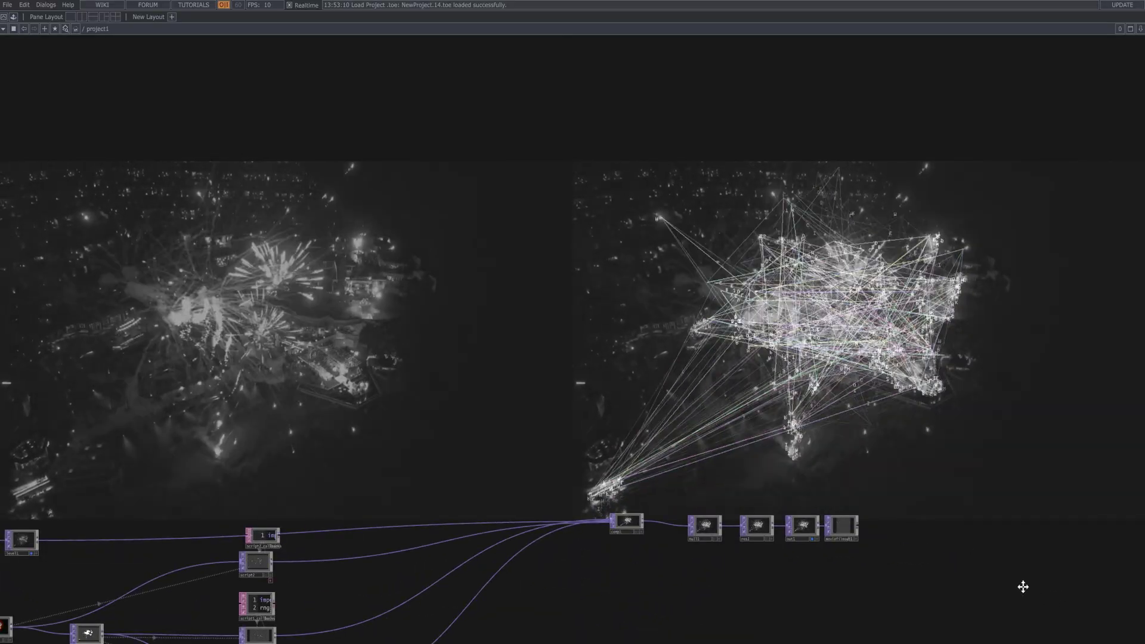
pyautogui.moveTo(1023, 587); pyautogui.dragTo(1022, 587)
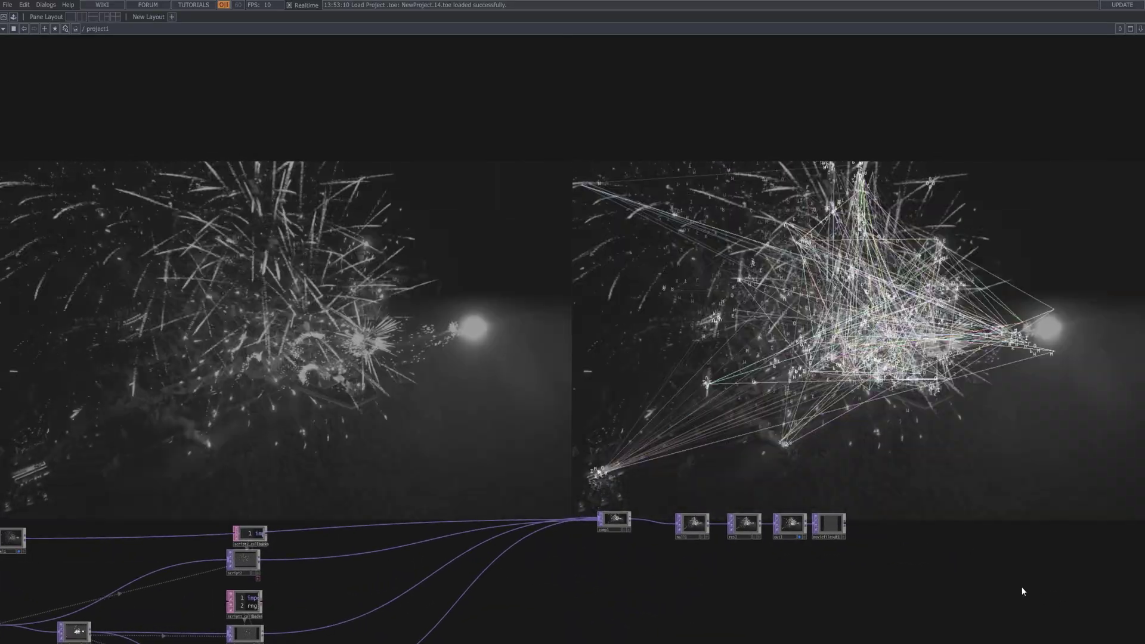